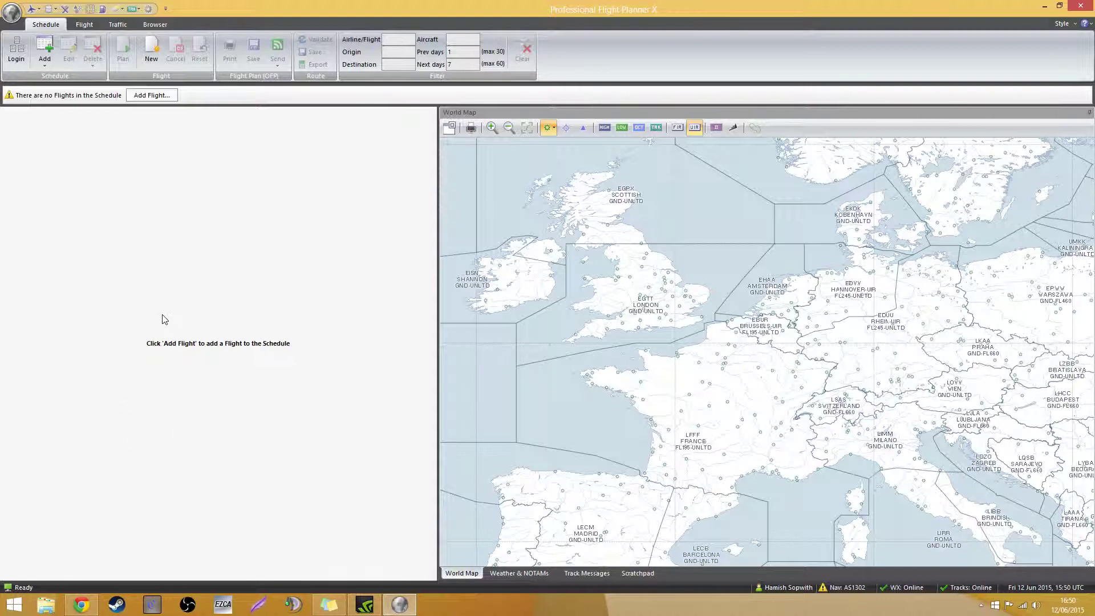
Bring the FlightSimSoft pricing page in Chrome to the front
left_click(78, 609)
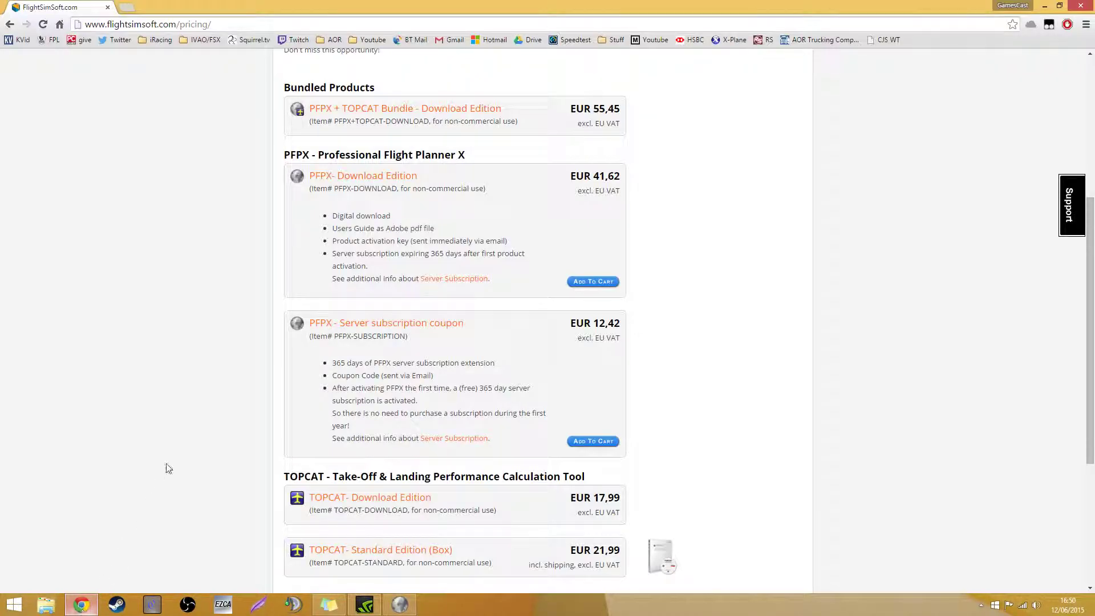
Look over the HOTDEAL coupon code on the pricing page
scroll(278, 277, "up", 3)
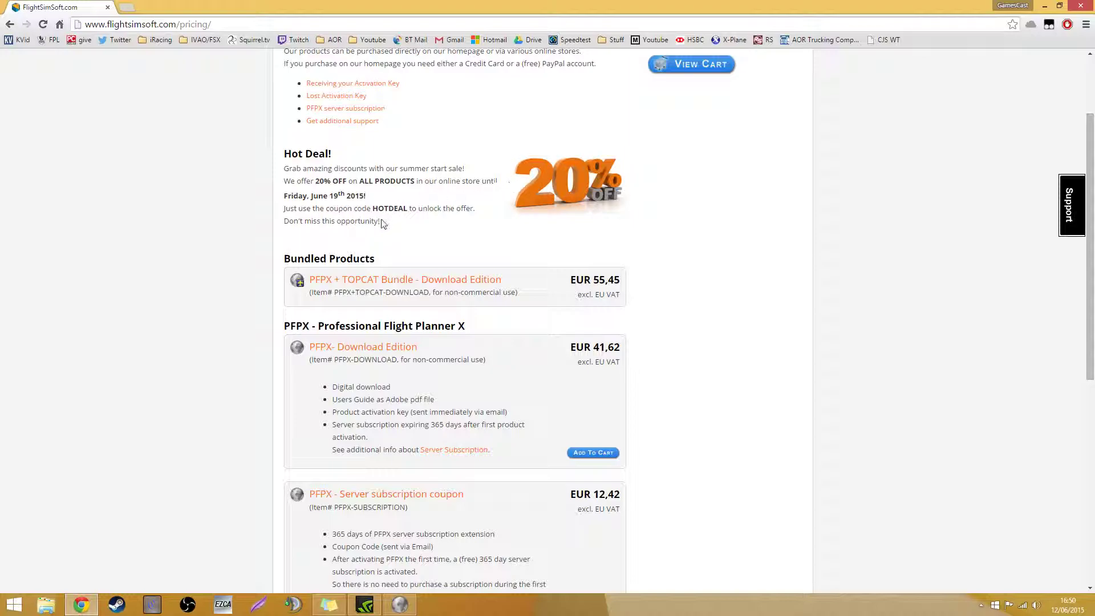
double_click(392, 208)
left_click(360, 209)
Review the PFPX Download Edition price details, then minimize the browser
scroll(392, 210, "down", 2)
scroll(392, 211, "down", 1)
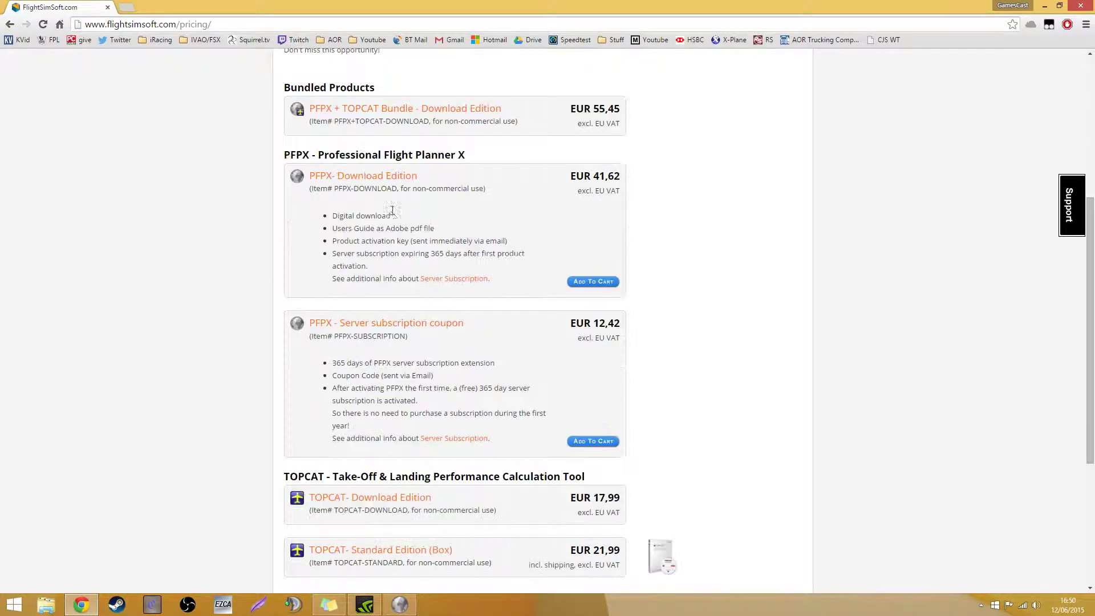
scroll(533, 174, "down", 1)
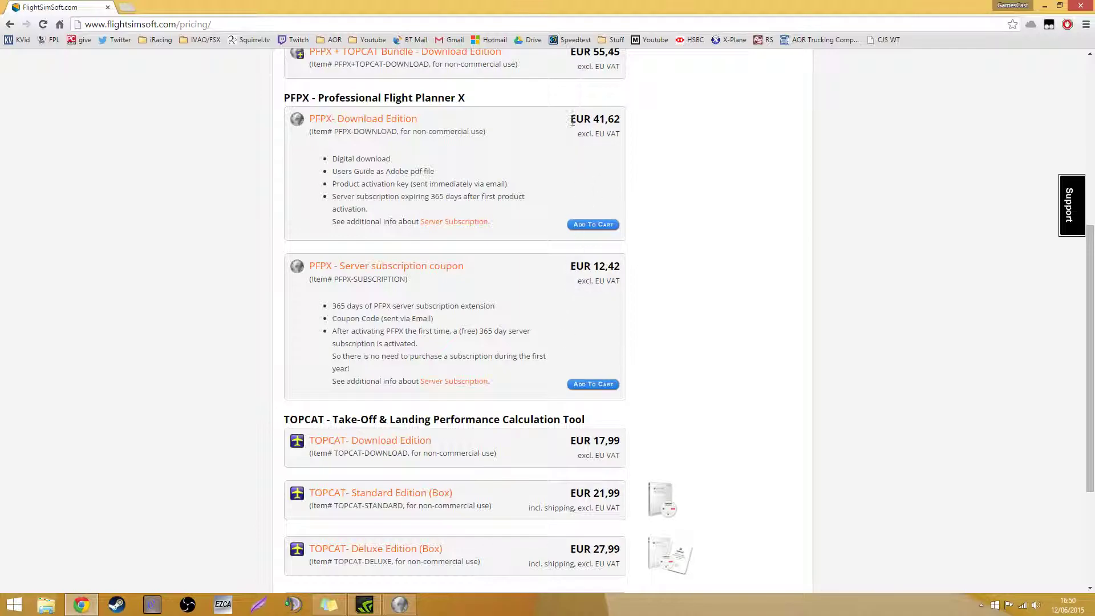
left_click_drag(568, 120, 641, 122)
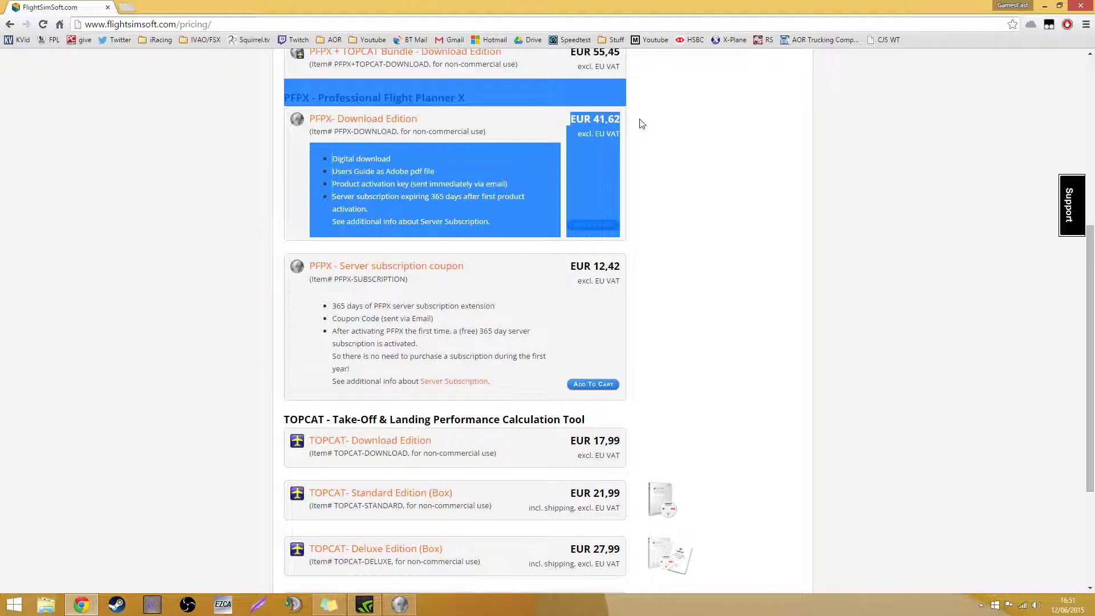
left_click(616, 127)
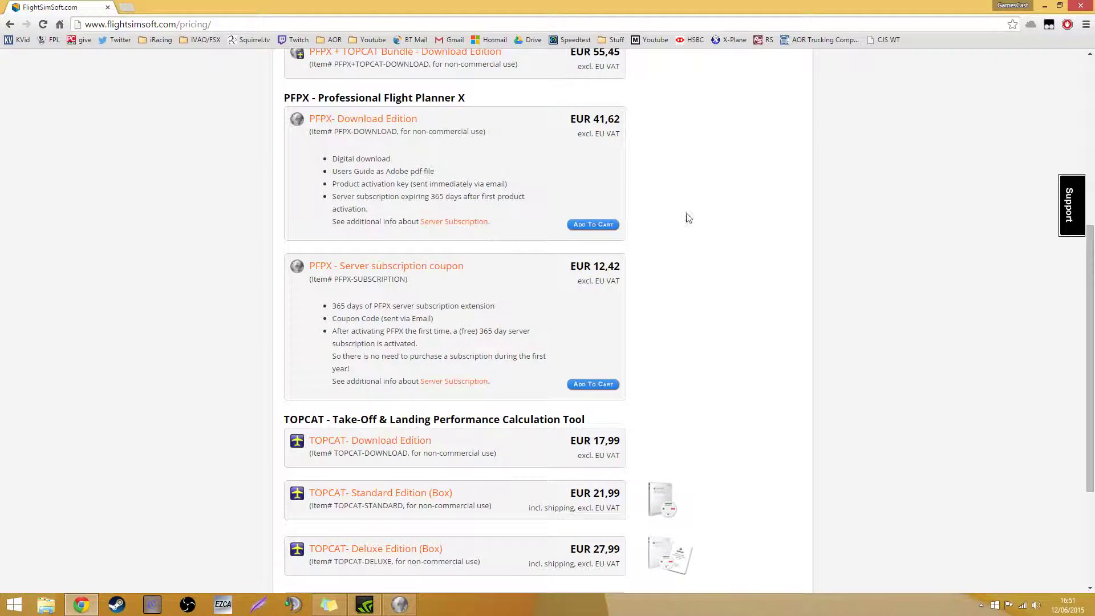
left_click(1046, 6)
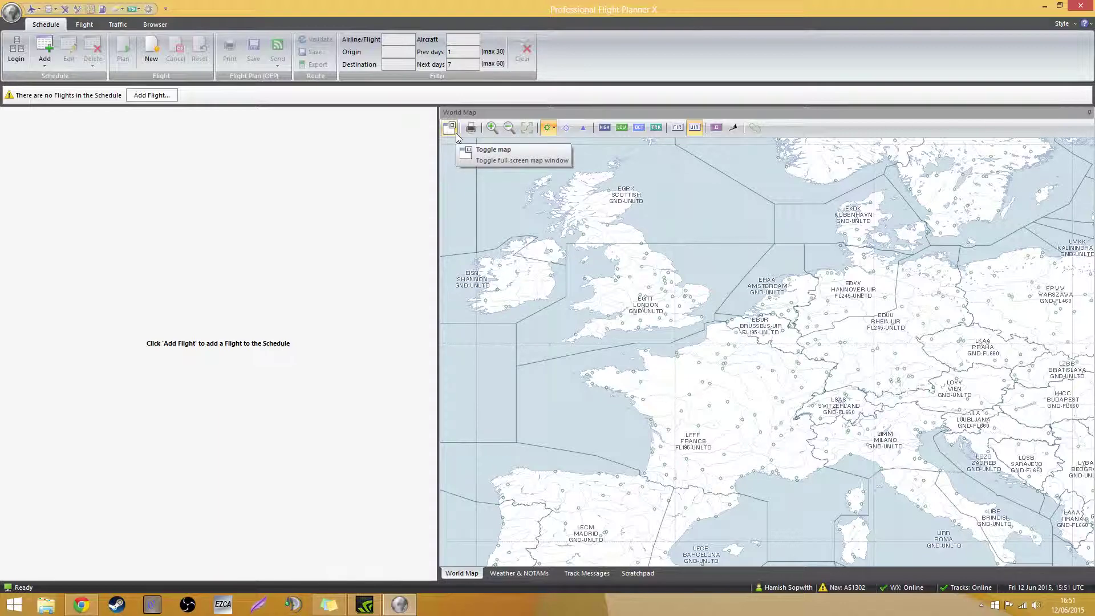
Open Program Options and go to General > Planning / Units
left_click(147, 9)
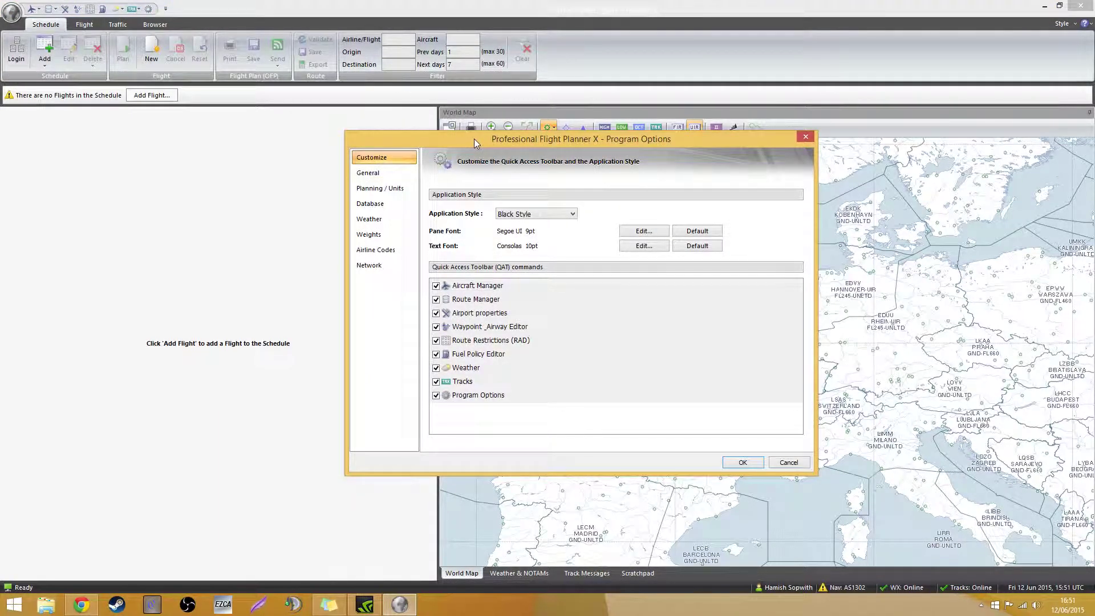
left_click_drag(474, 138, 312, 75)
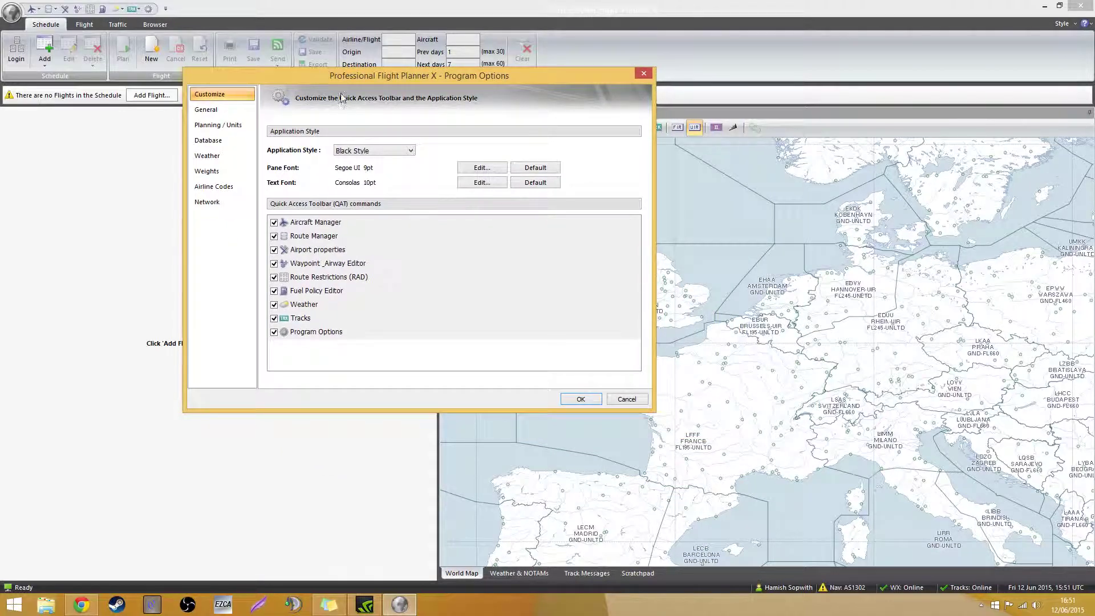
left_click(224, 117)
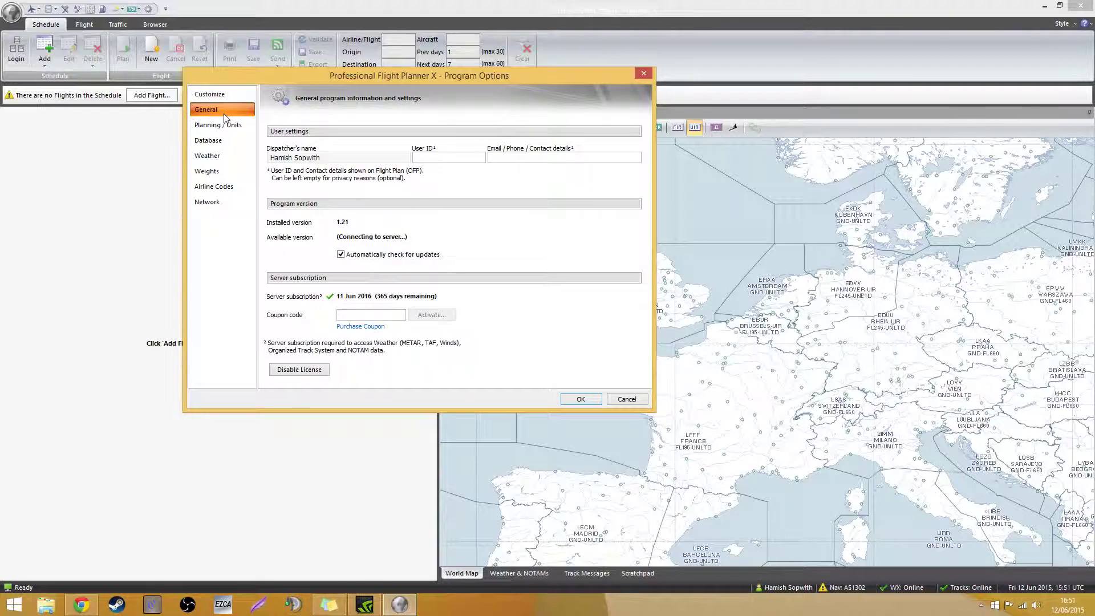
left_click(227, 127)
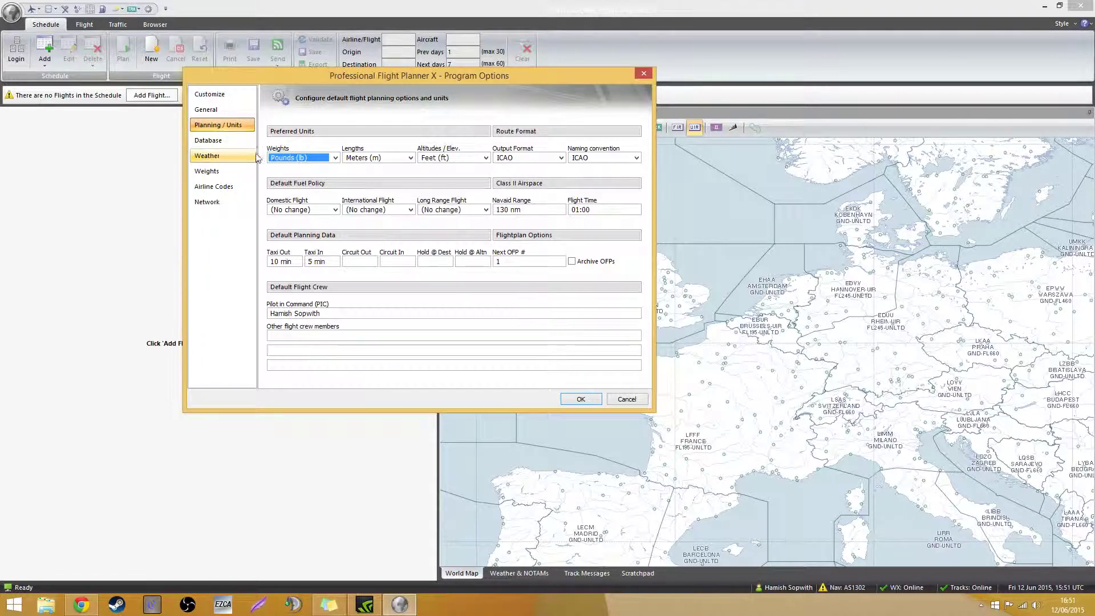
Try Kilograms (kg) for weights, then set weights back to Pounds (lb)
left_click(296, 159)
left_click(299, 168)
left_click(301, 161)
left_click(303, 178)
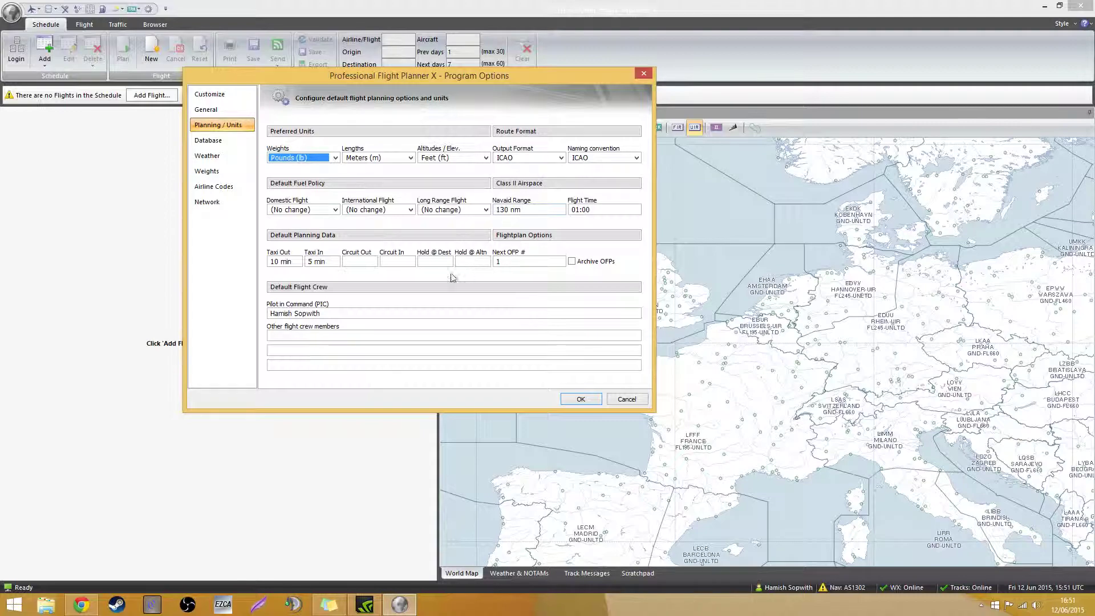
Add another crew member's name under Other flight crew members, then view Database and Weather settings
left_click(347, 335)
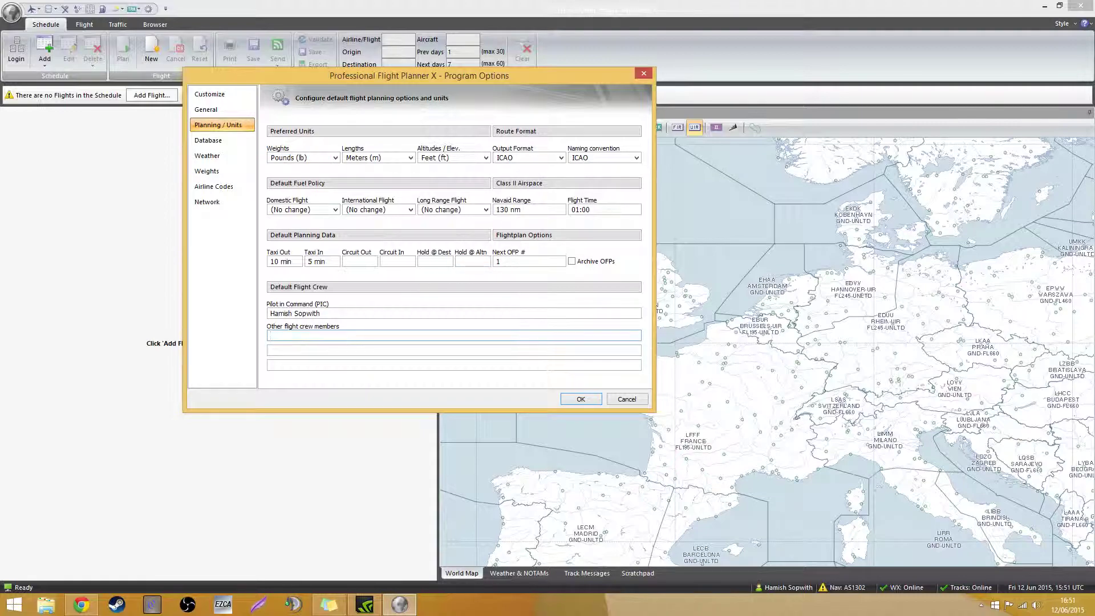
left_click(223, 142)
left_click(220, 126)
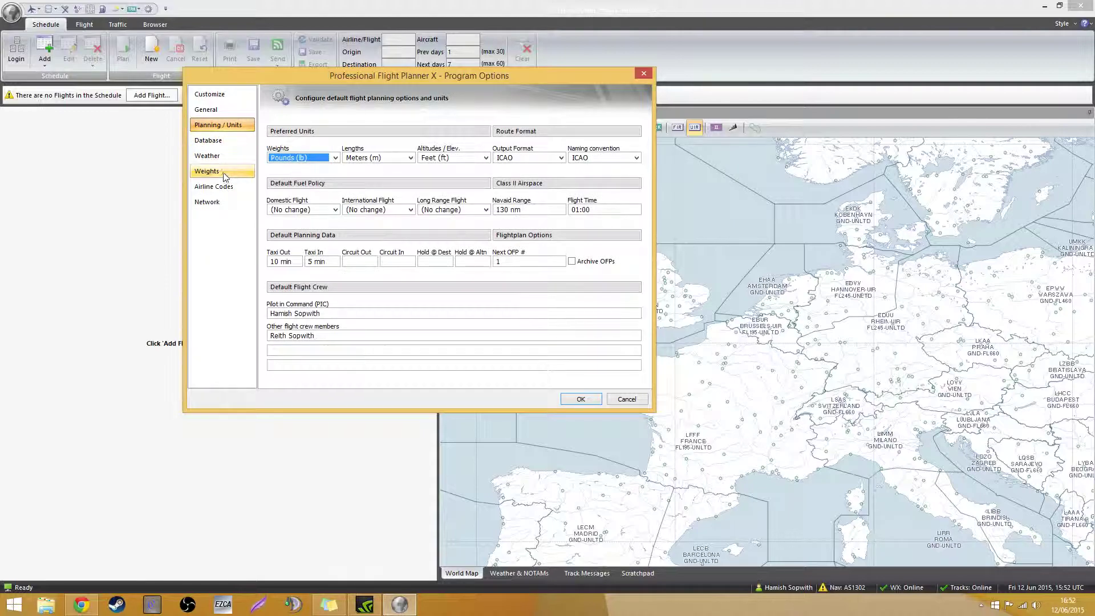
left_click(220, 141)
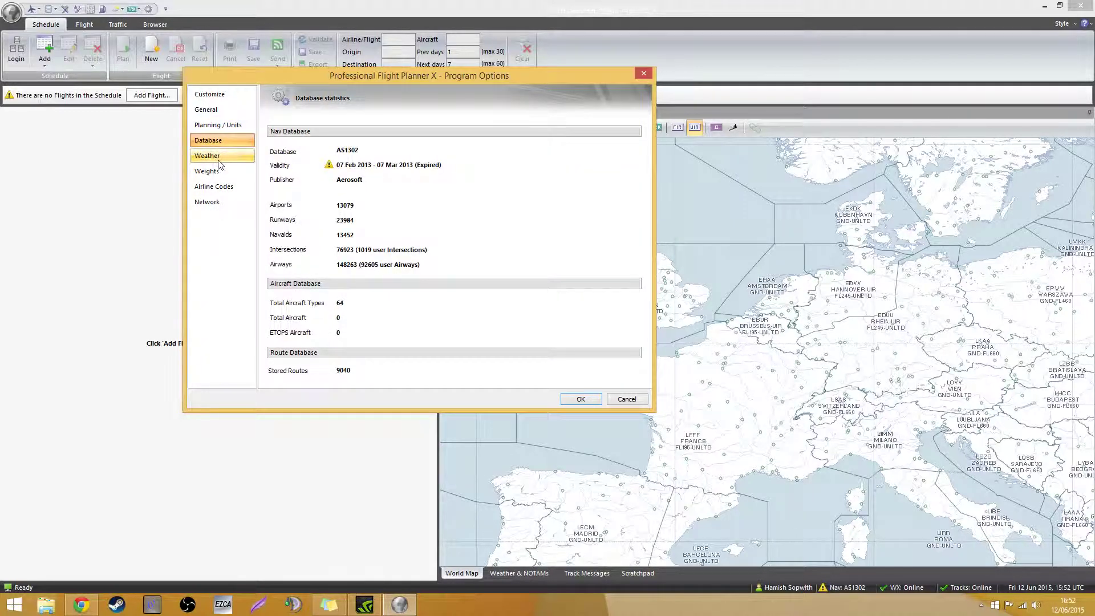
left_click(219, 160)
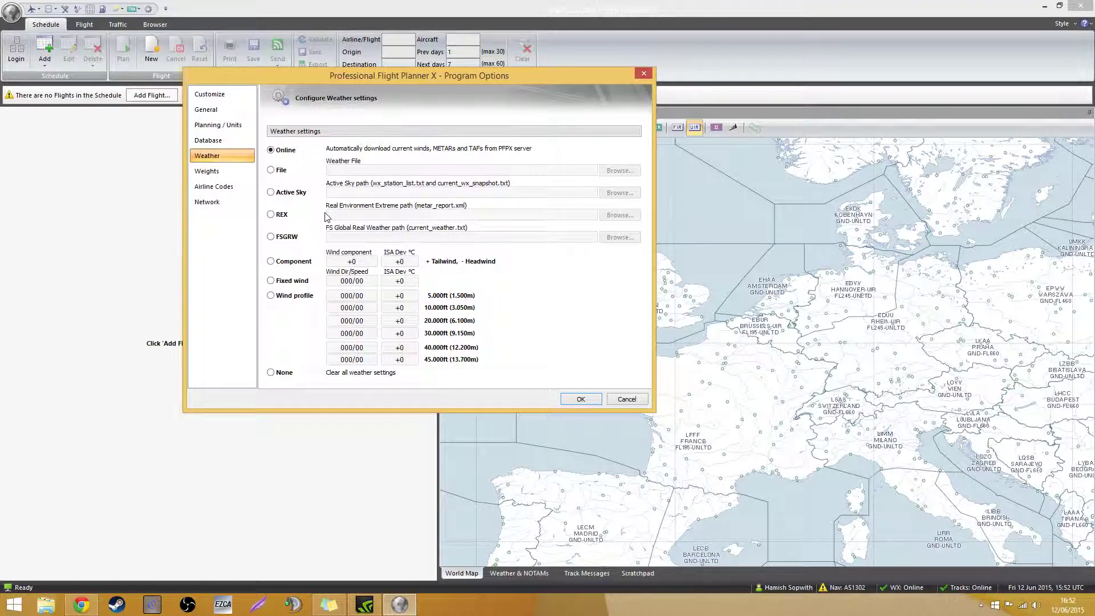
Check the standard passenger and baggage weights, reset them to defaults, and view Airline Codes
left_click(225, 171)
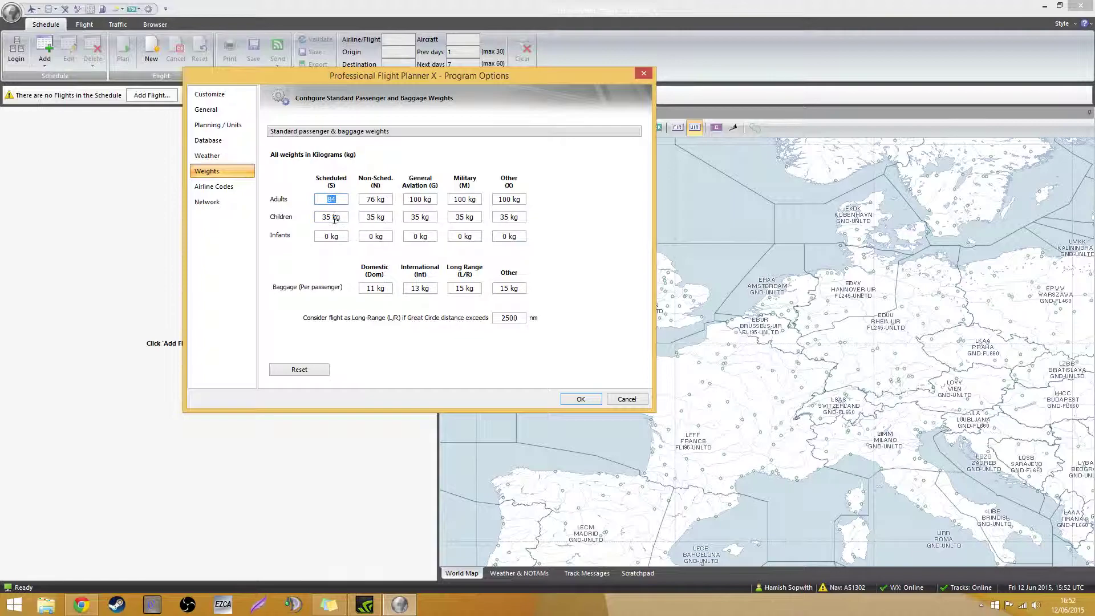
left_click(334, 219)
left_click(374, 287)
double_click(419, 238)
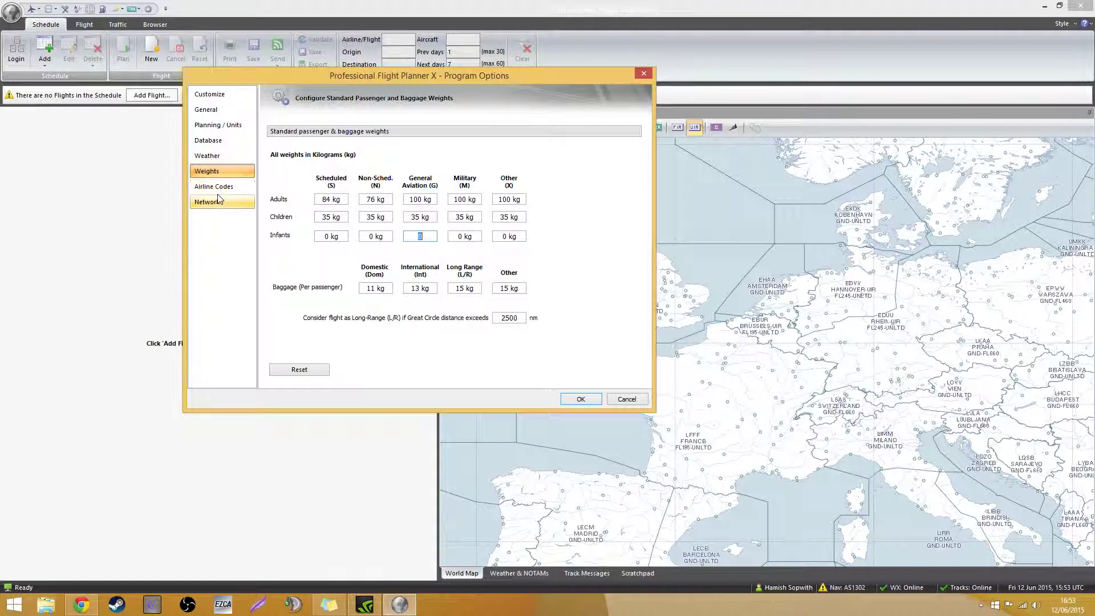
left_click(307, 369)
left_click(455, 274)
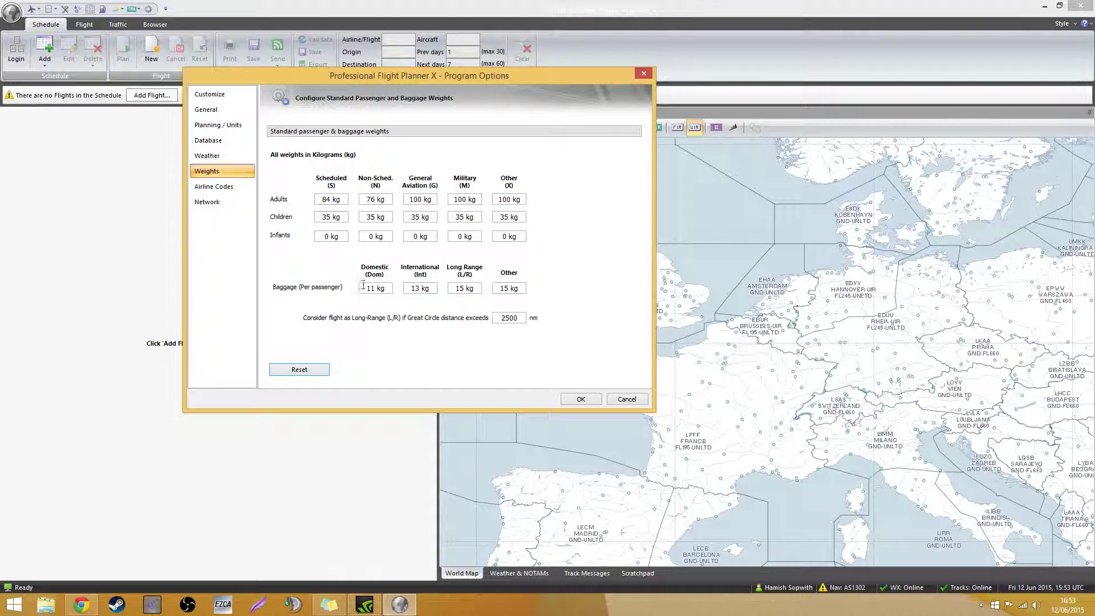
left_click(216, 193)
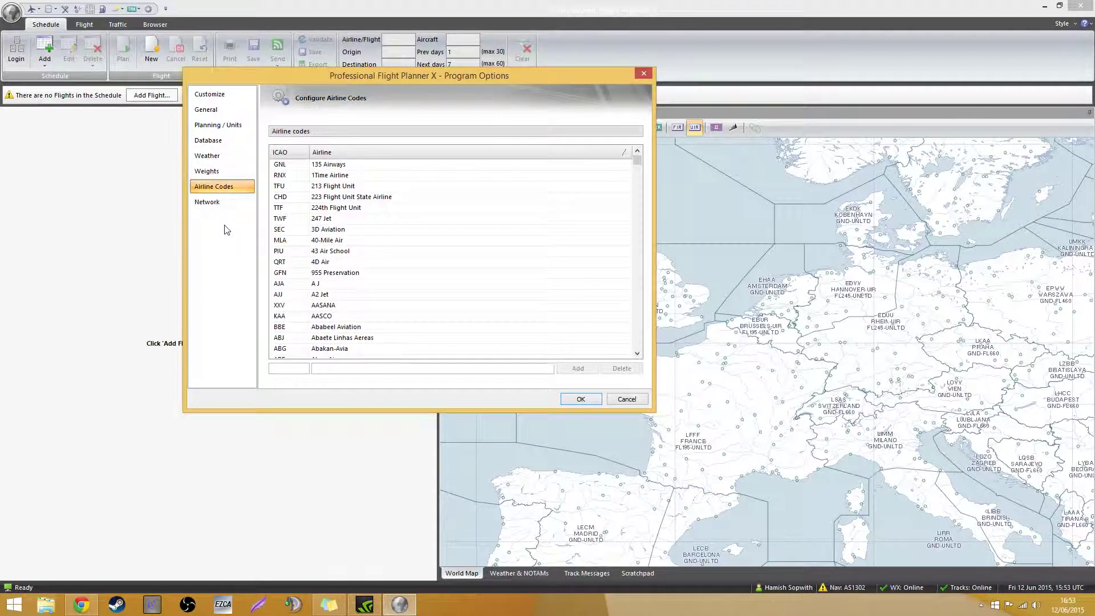
Select the MLA 40-Mile Air entry and try typing FJ as its code
left_click(328, 242)
left_click(294, 368)
type("FJ")
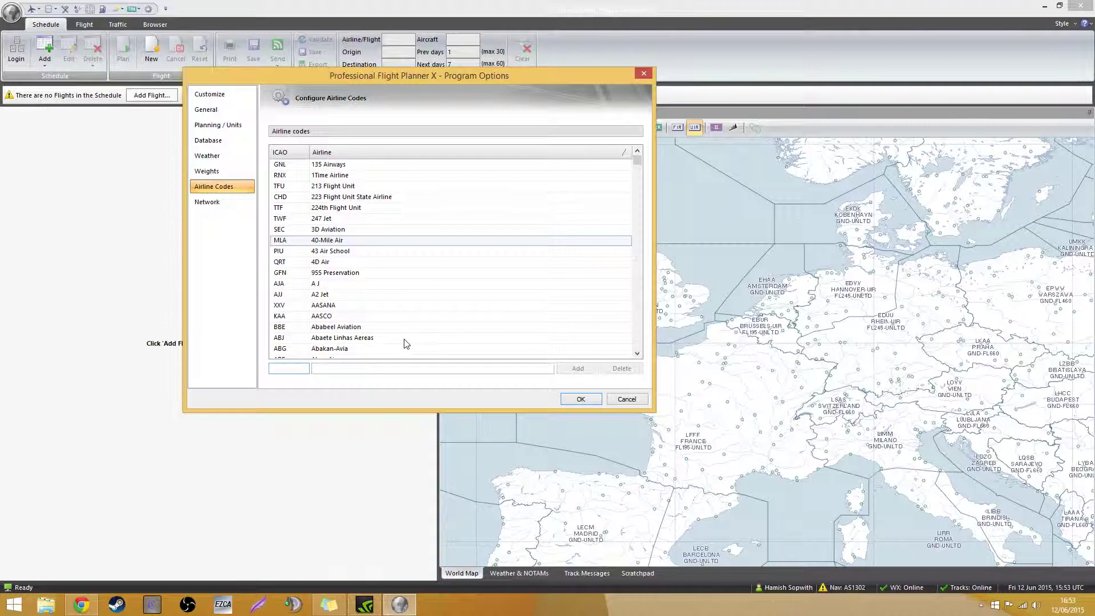
left_click(380, 295)
left_click(351, 243)
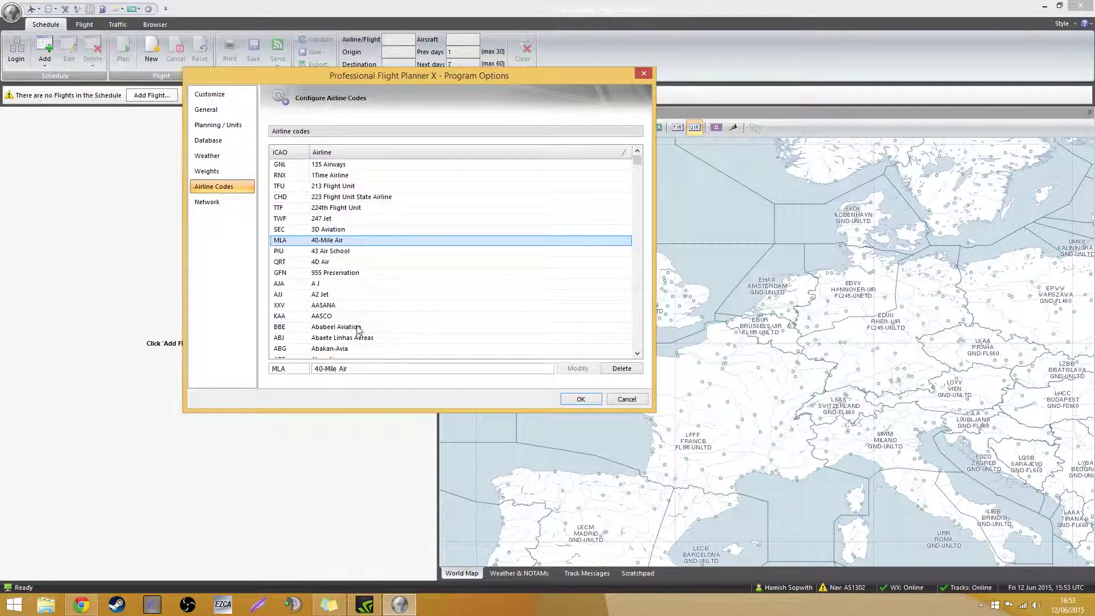
Test-edit the 40-Mile Air name, undo it, and show the Network settings
left_click(413, 369)
type("d")
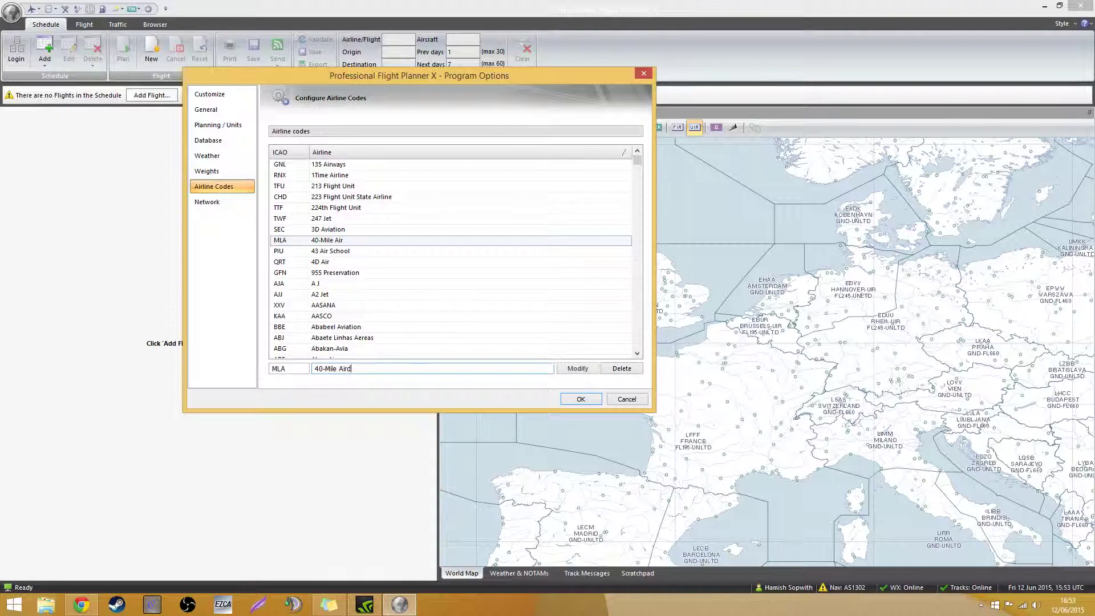
key("BackSpace")
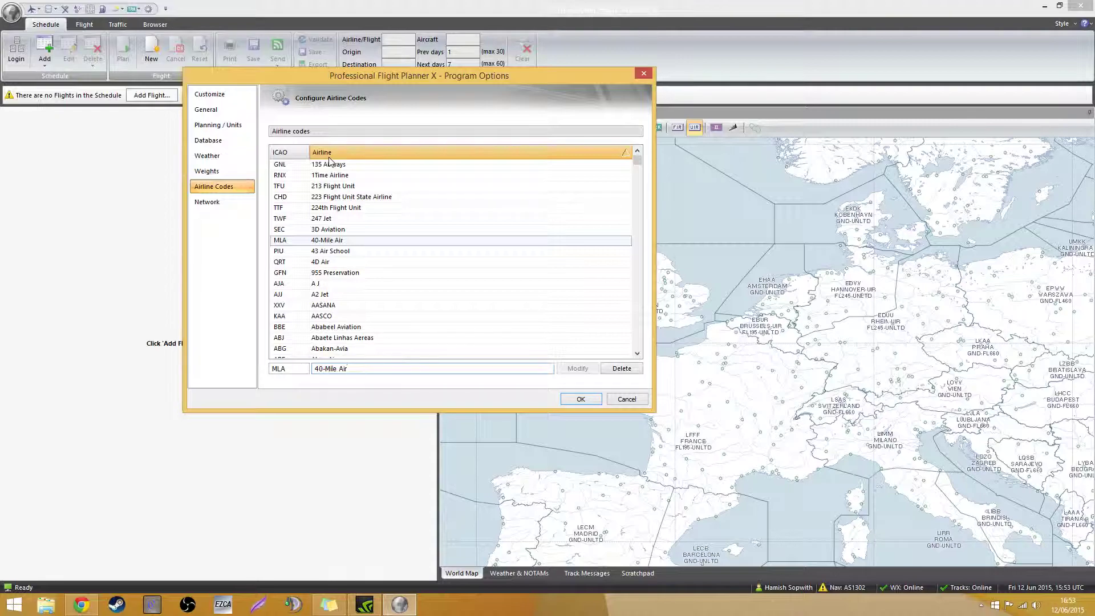
left_click(227, 201)
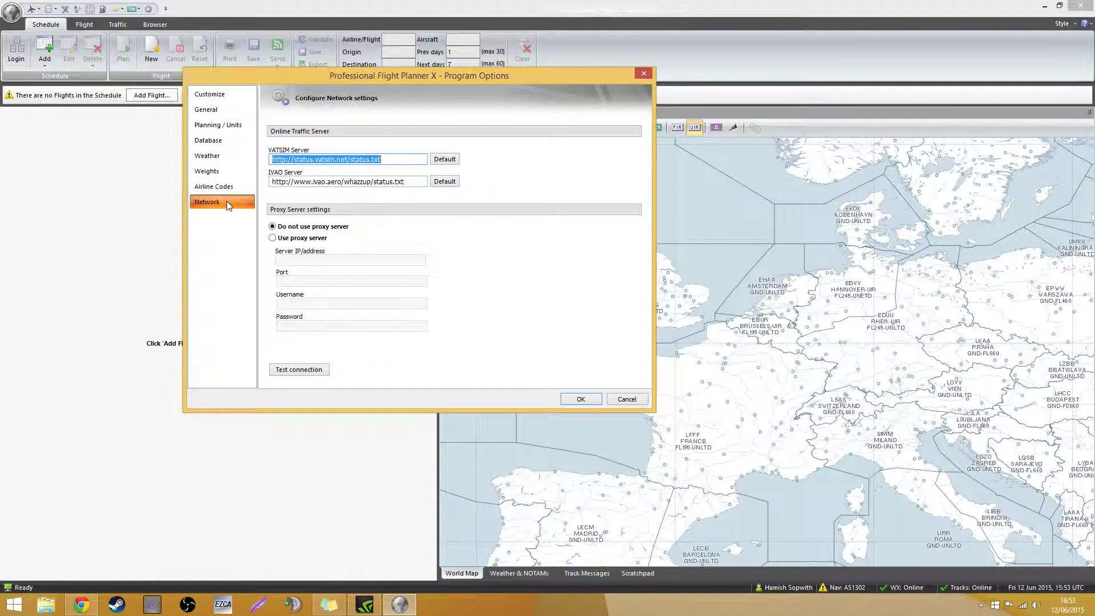
Save and close Program Options, then zoom and pan the world map
left_click(593, 399)
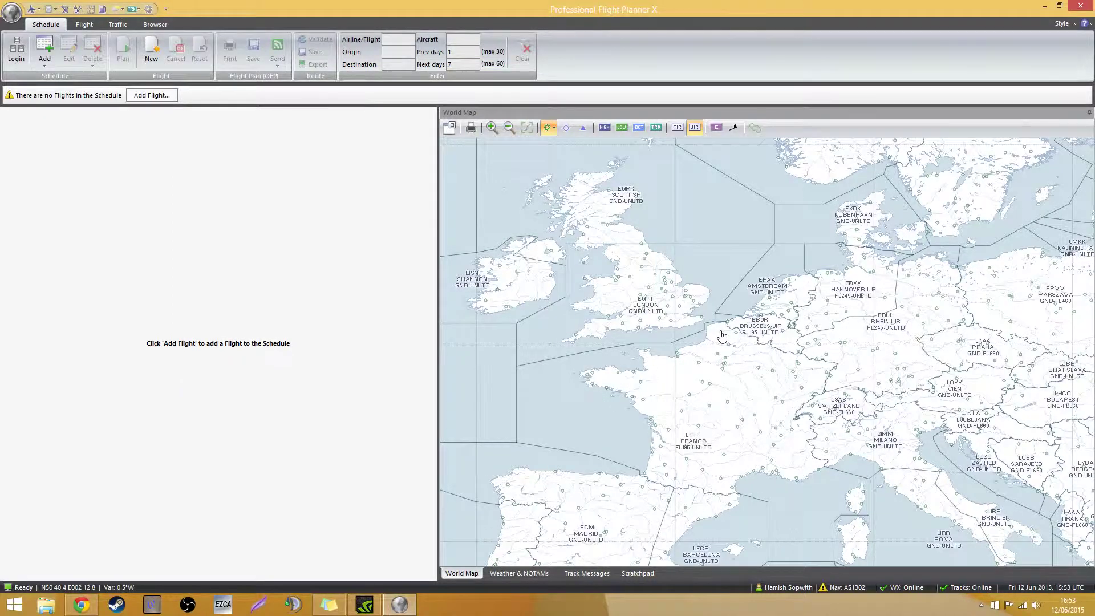
scroll(722, 336, "down", 3)
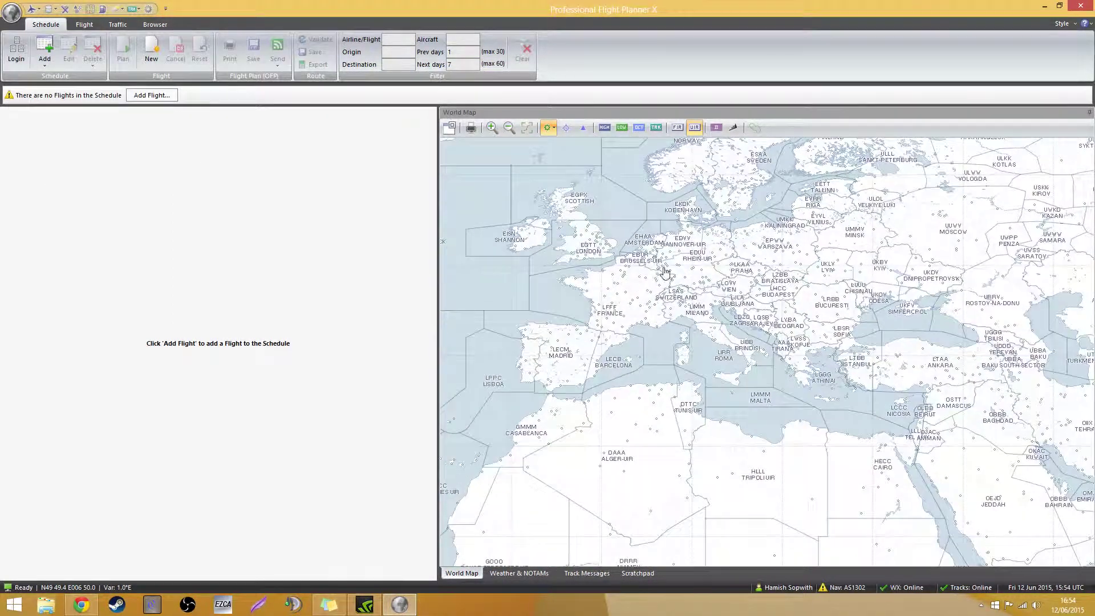
left_click_drag(518, 305, 553, 322)
scroll(636, 308, "down", 3)
scroll(563, 265, "up", 2)
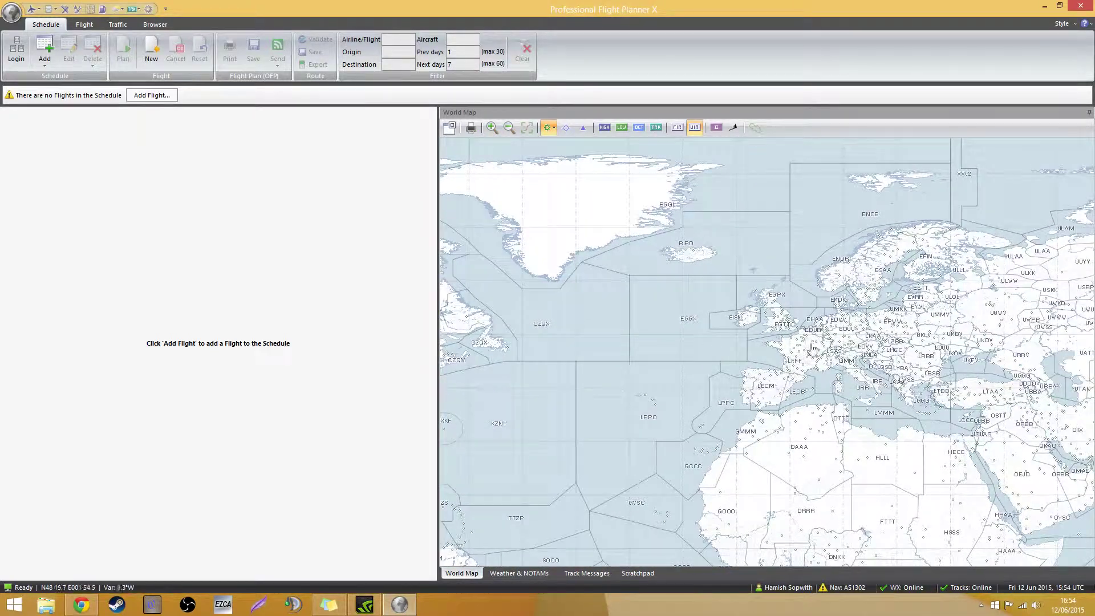
scroll(805, 349, "up", 3)
scroll(784, 365, "up", 2)
scroll(789, 279, "up", 1)
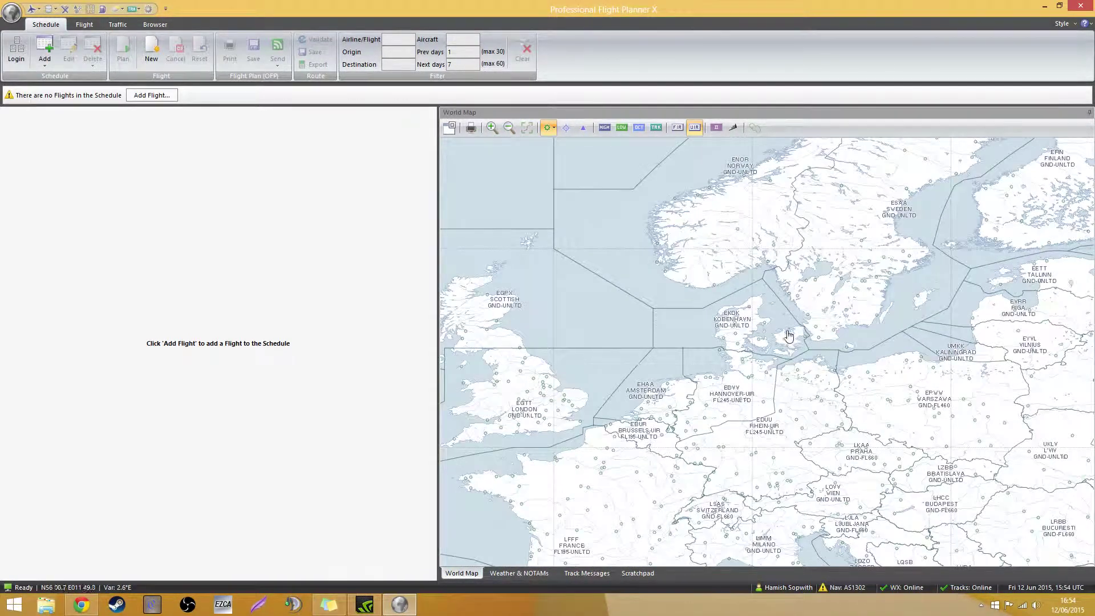
Zoom in over London and inspect the EGLL Heathrow symbol
left_click_drag(668, 352, 739, 324)
scroll(693, 312, "up", 3)
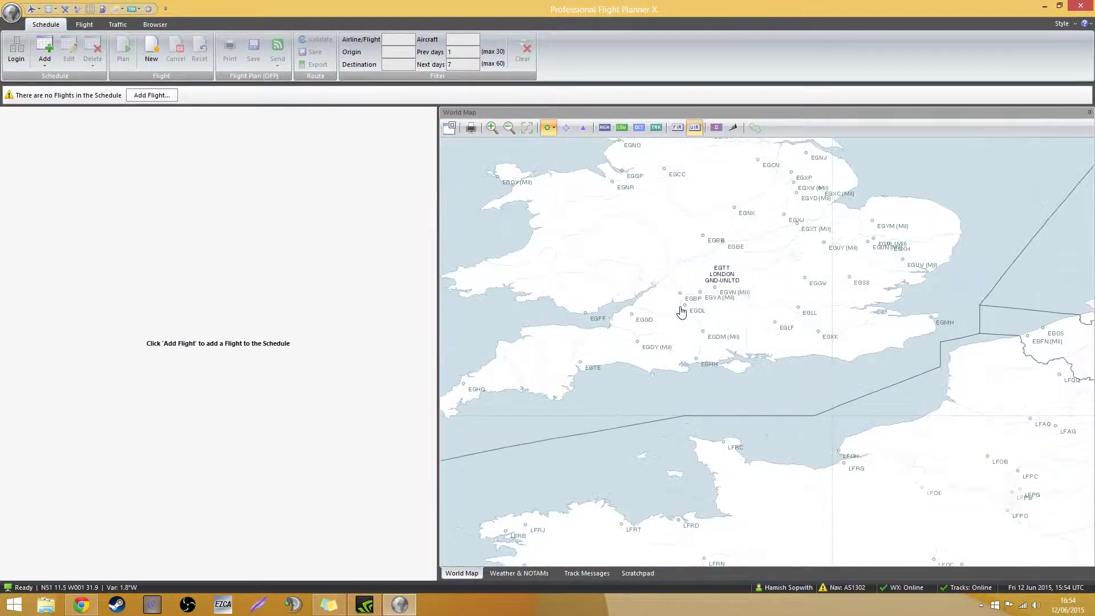
left_click_drag(808, 345, 733, 338)
scroll(732, 320, "up", 3)
left_click_drag(791, 373, 779, 372)
scroll(771, 372, "down", 3)
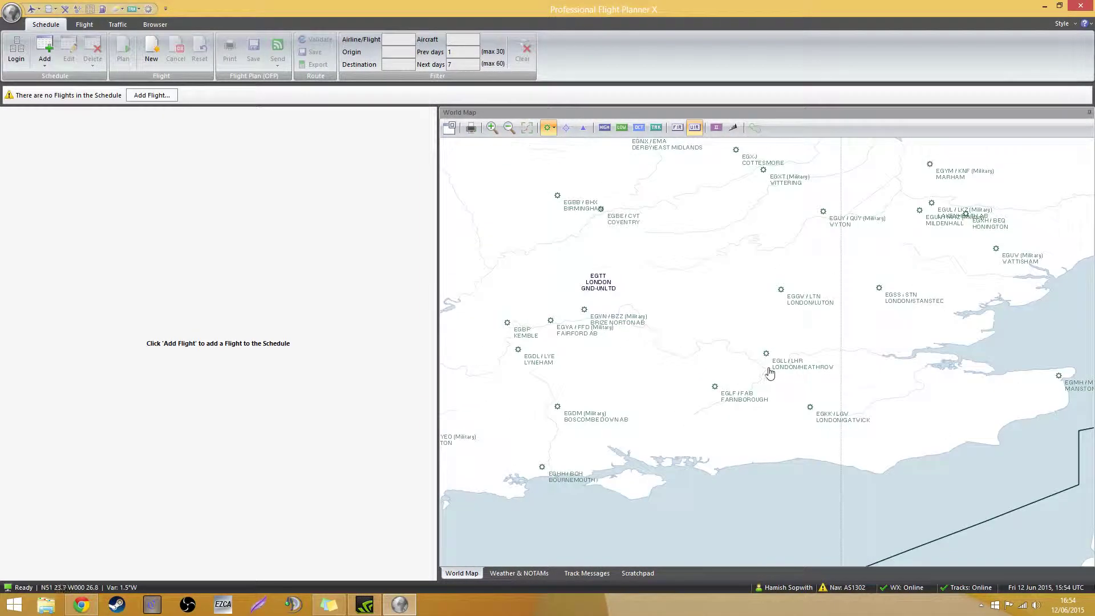
mouse_move(764, 350)
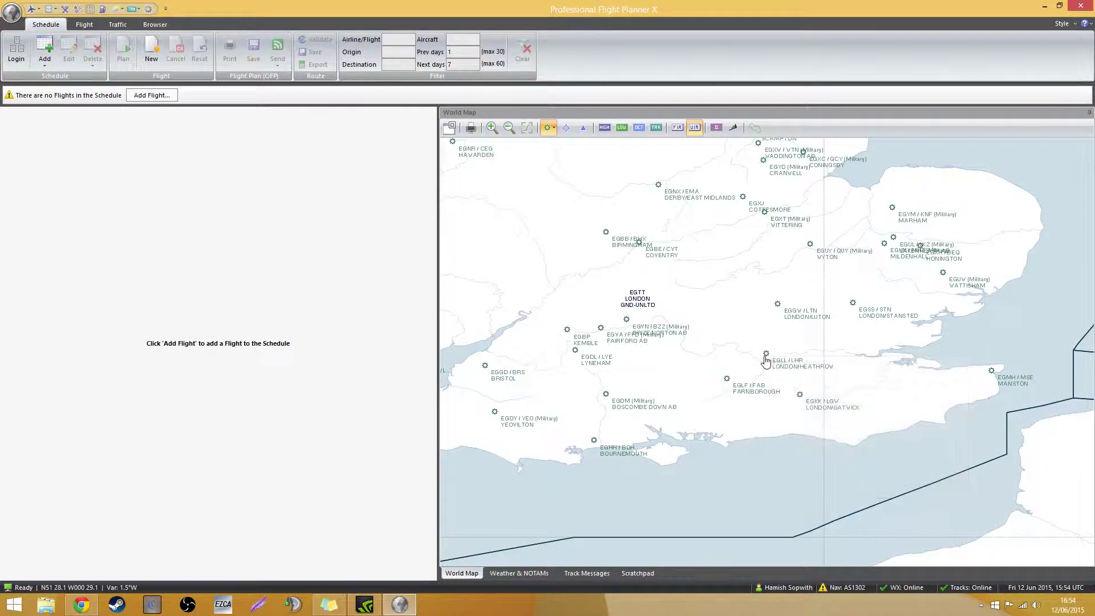
Zoom back out to show the UK and France on the map
scroll(746, 372, "down", 1)
left_click_drag(733, 372, 699, 347)
scroll(699, 347, "down", 1)
left_click_drag(647, 397, 585, 338)
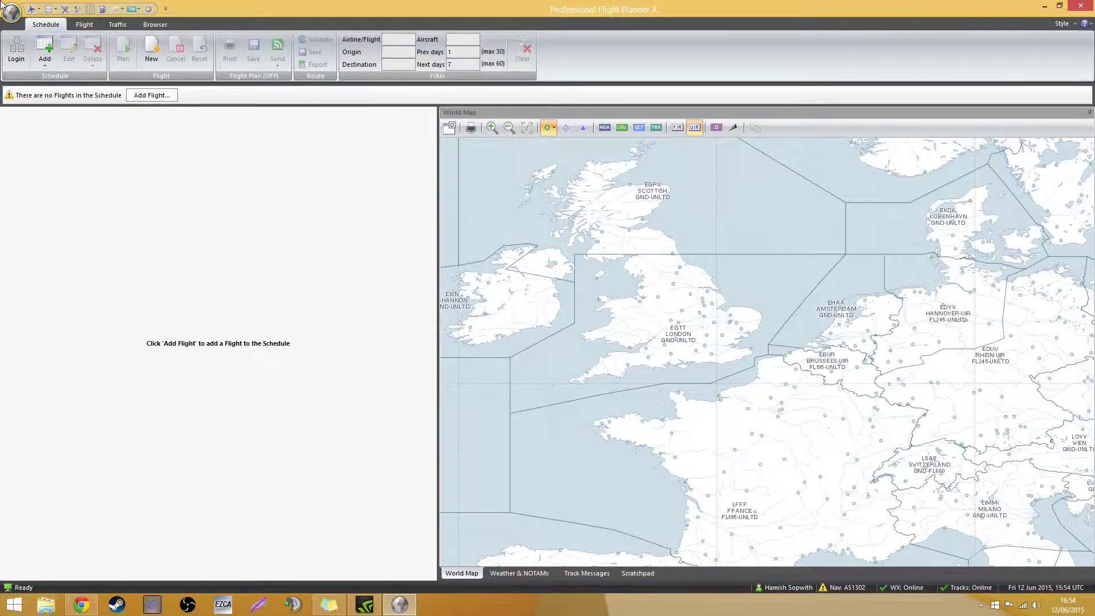
Open the Aircraft Database from the aircraft toolbar button and choose New > New Aircraft
left_click(33, 8)
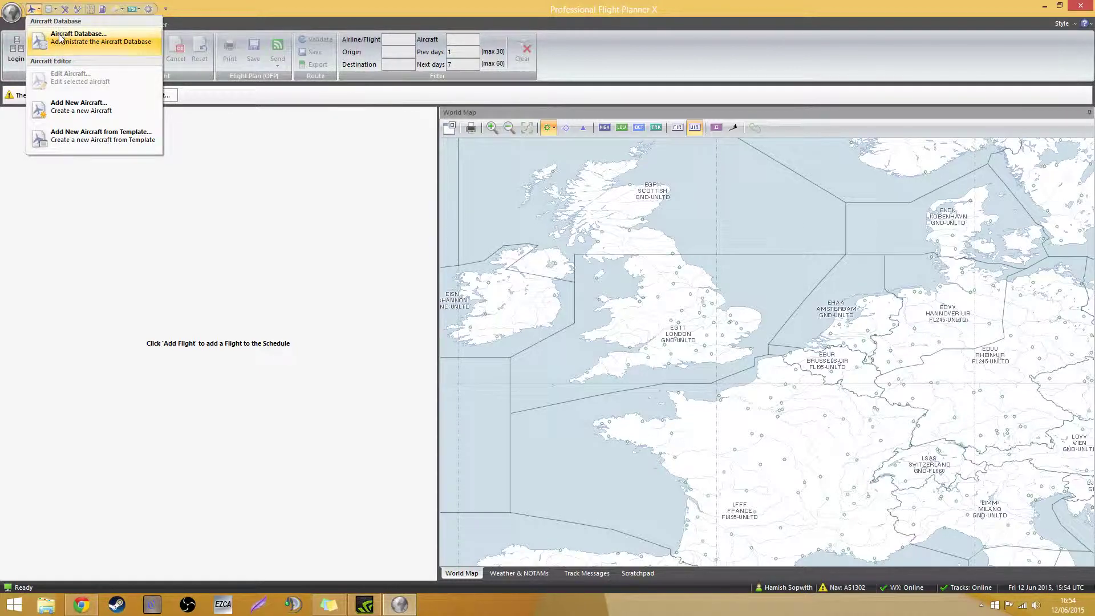
left_click(61, 37)
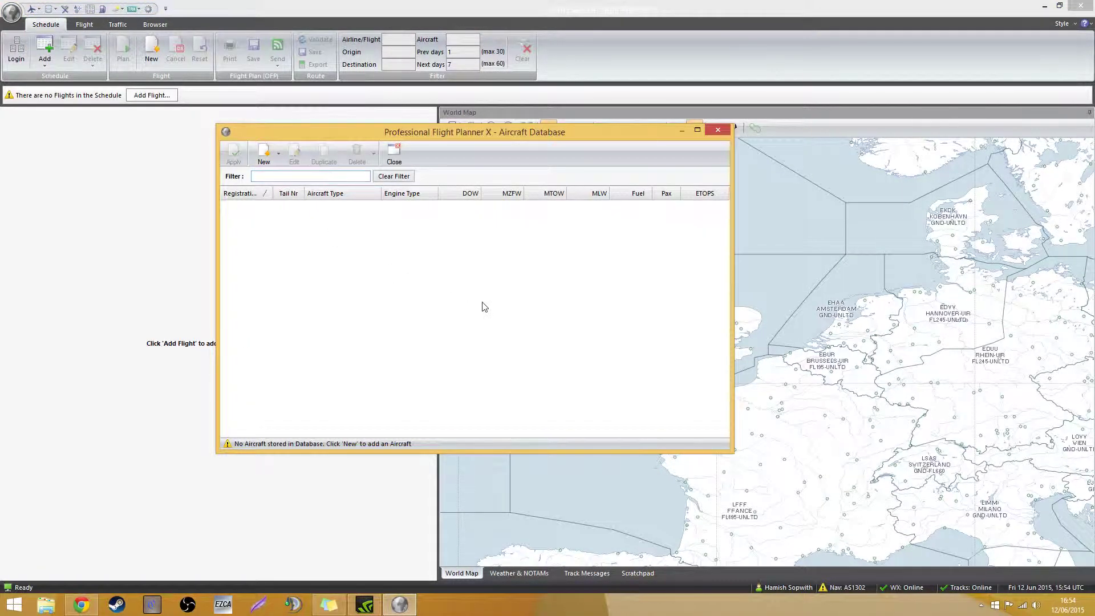
left_click(276, 155)
left_click(268, 169)
left_click(268, 162)
left_click(278, 173)
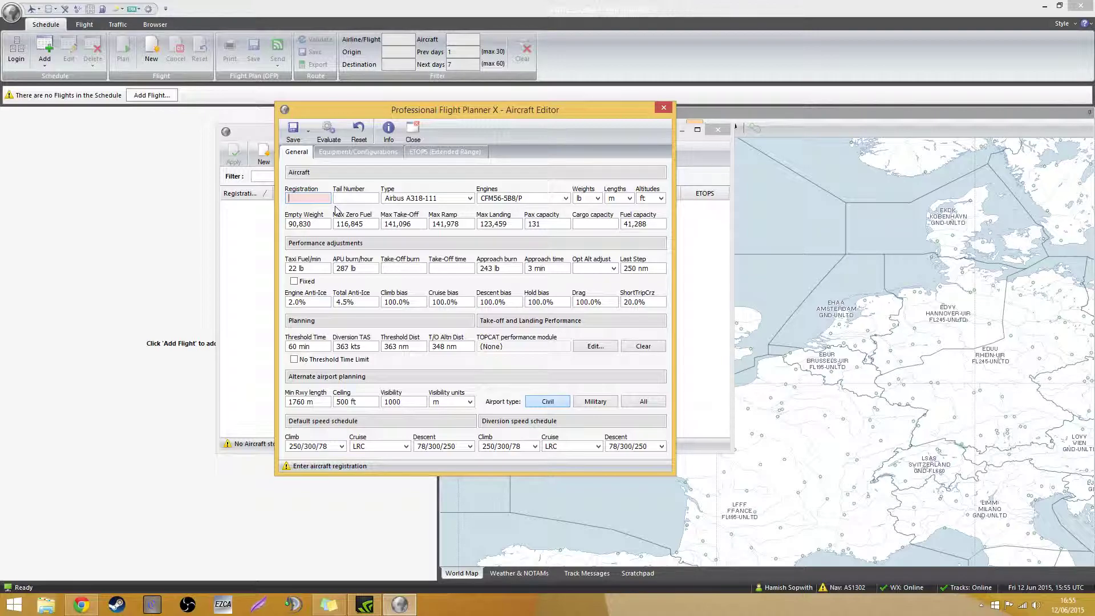
Register the new aircraft as 738 and set its type to Boeing 737-800
type("VFFFFFF")
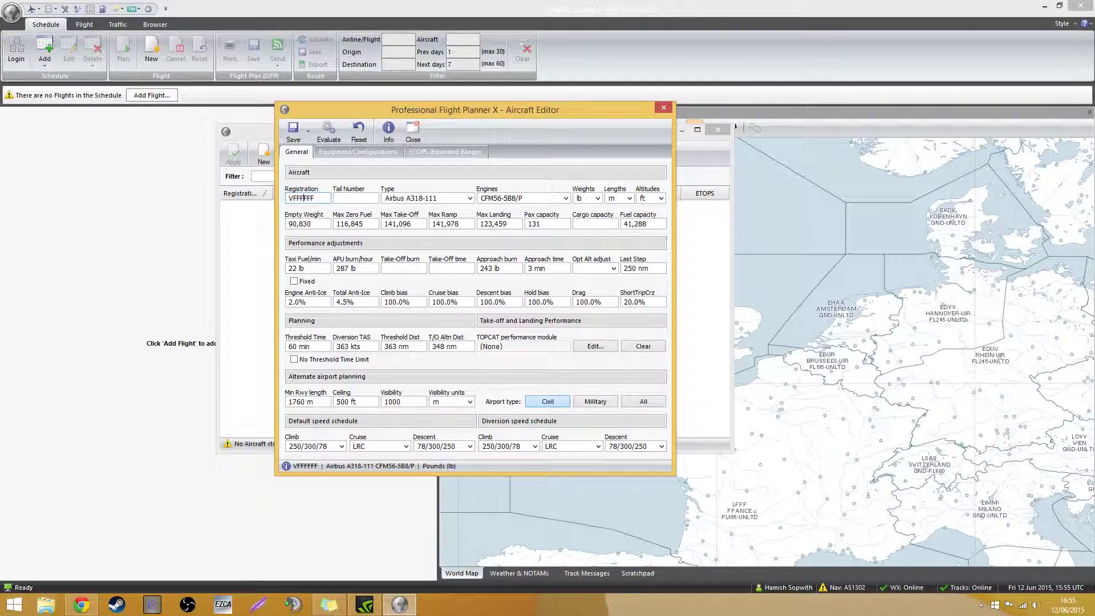
key("BackSpace")
key("BackSpace")
key("BackSpace")
key("BackSpace")
key("BackSpace")
key("BackSpace")
key("BackSpace")
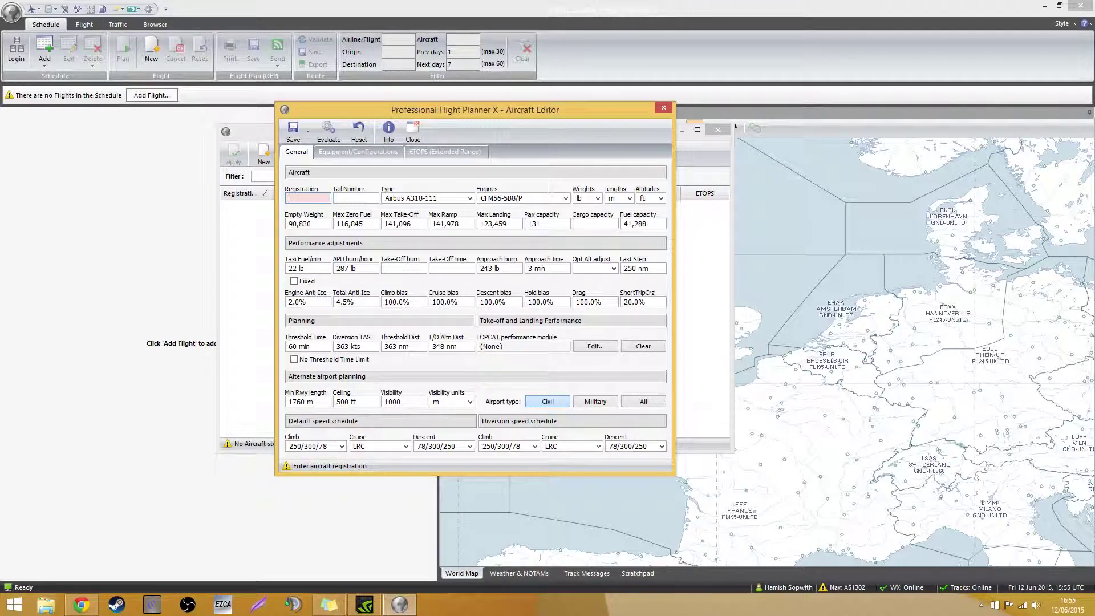
type("738")
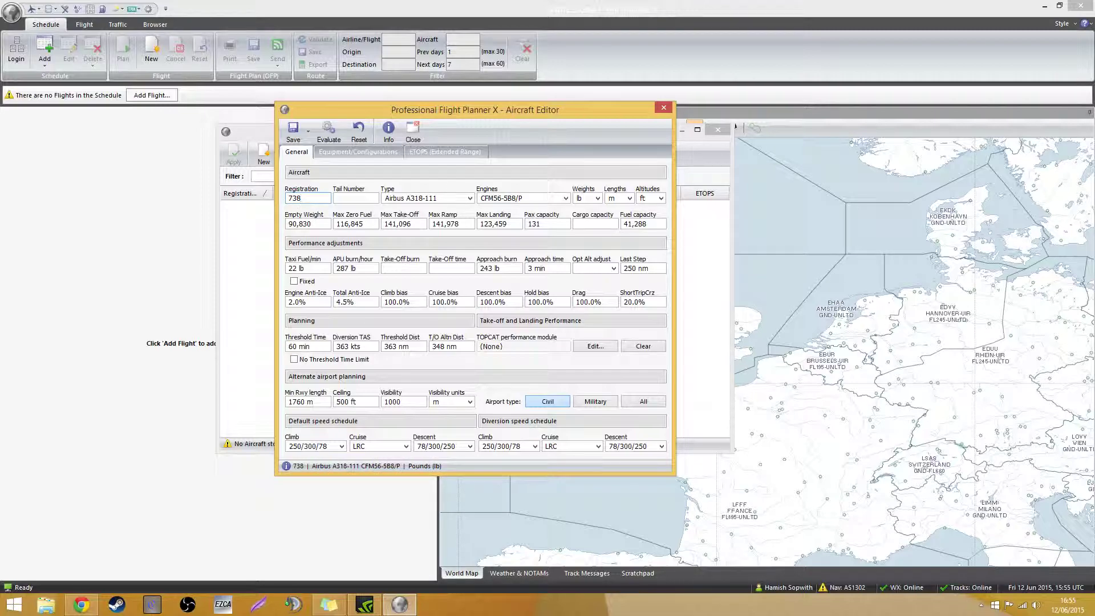
left_click(398, 198)
scroll(434, 333, "down", 5)
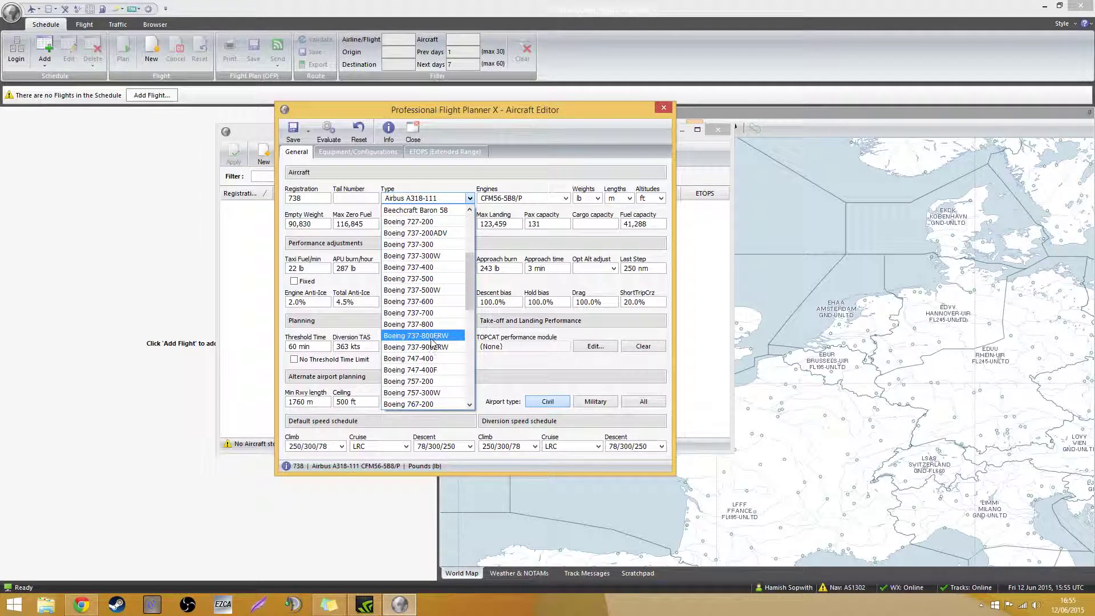
scroll(432, 341, "down", 1)
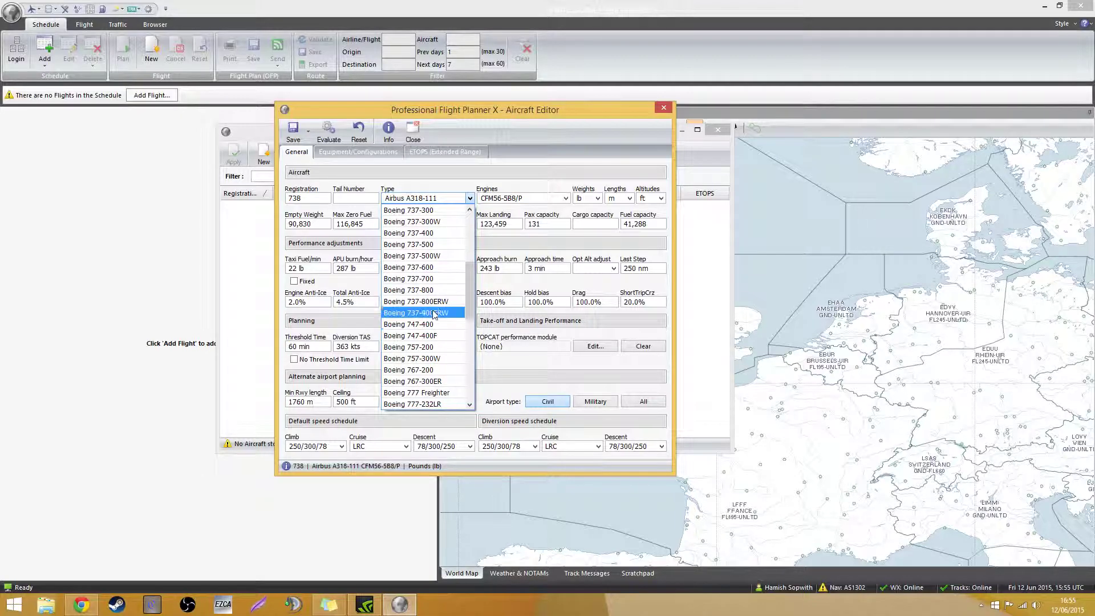
left_click(434, 291)
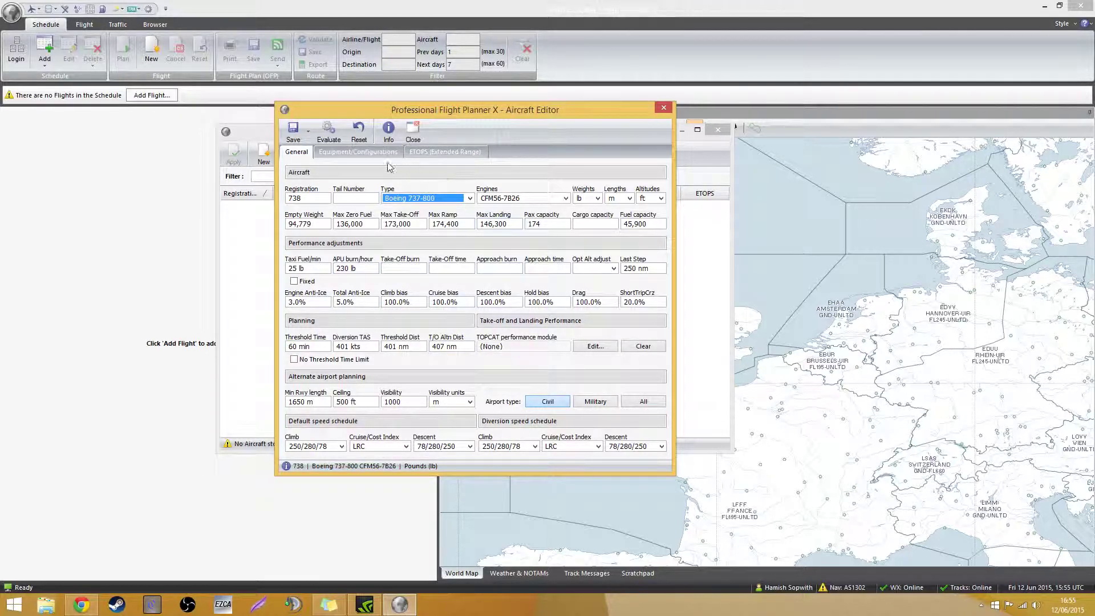
Check the equipment and ETOPS tabs, save the aircraft, and close the database
left_click(358, 152)
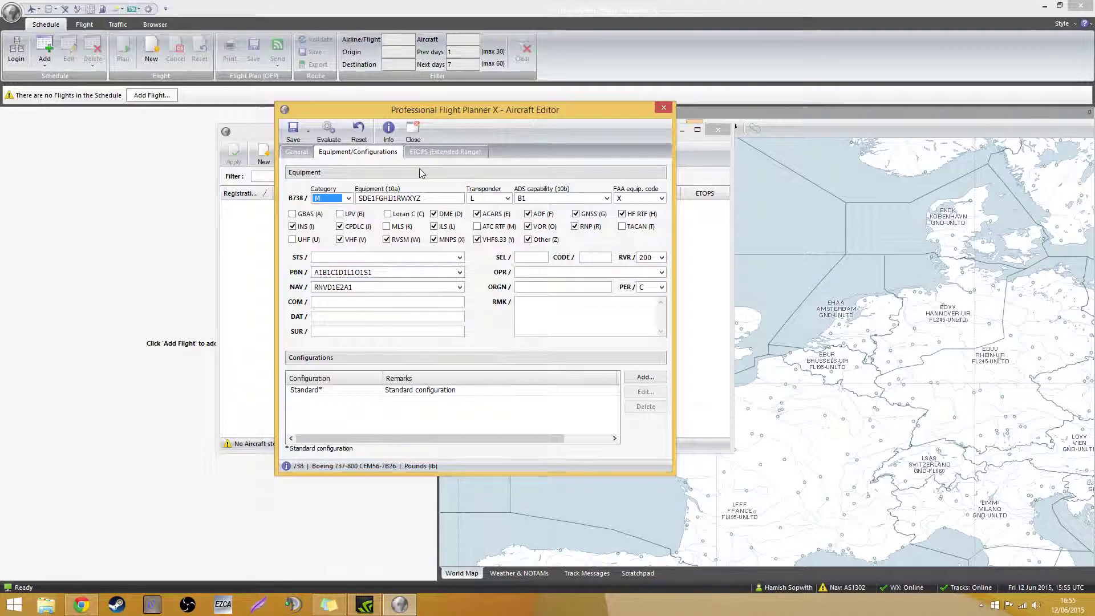
left_click(430, 156)
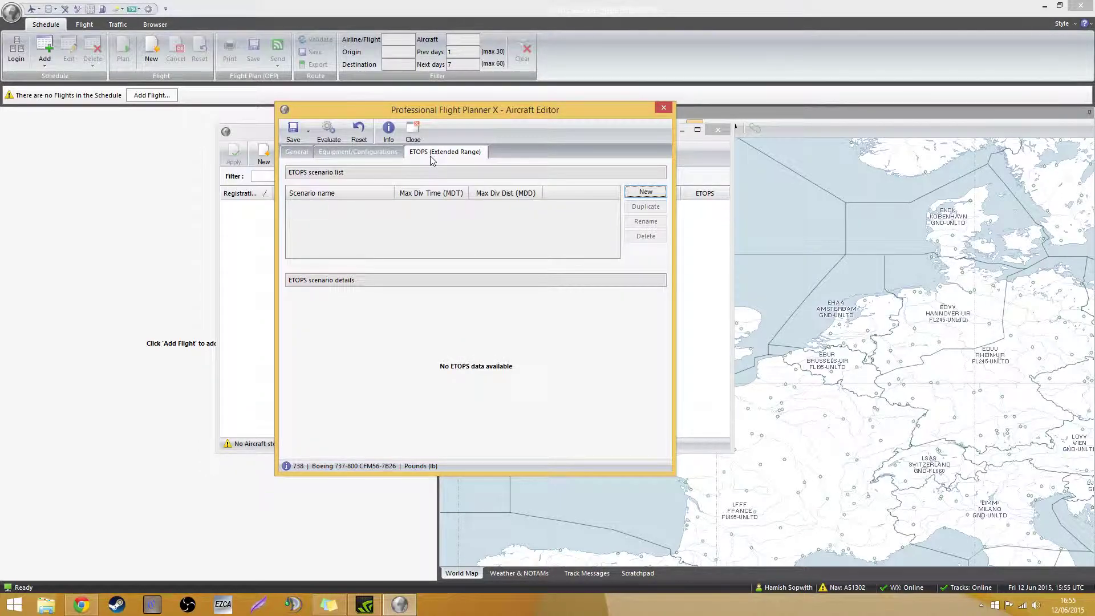
left_click(296, 155)
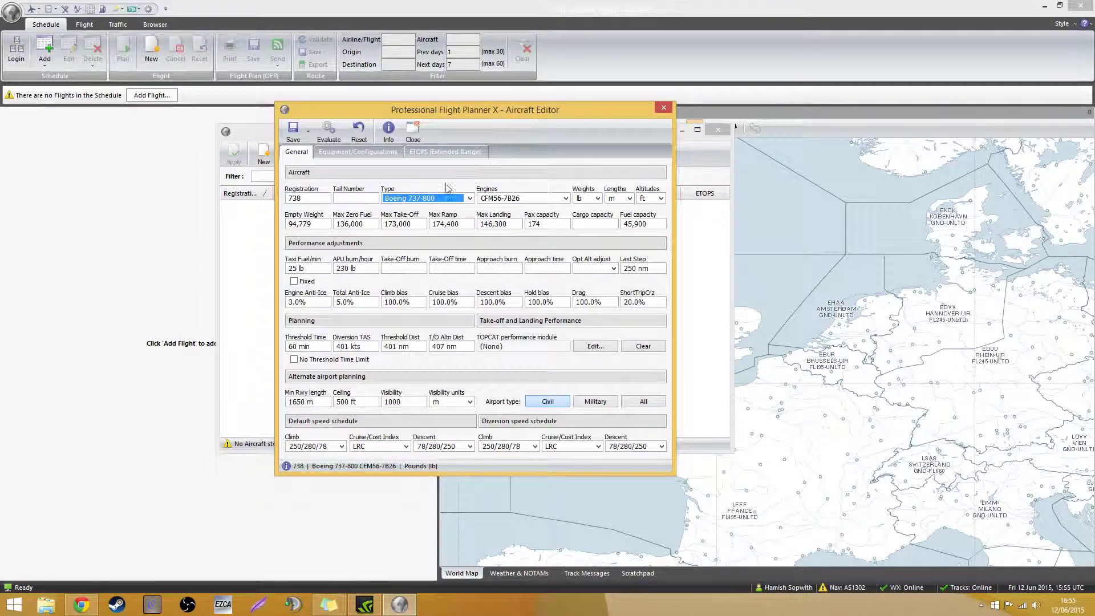
left_click(308, 133)
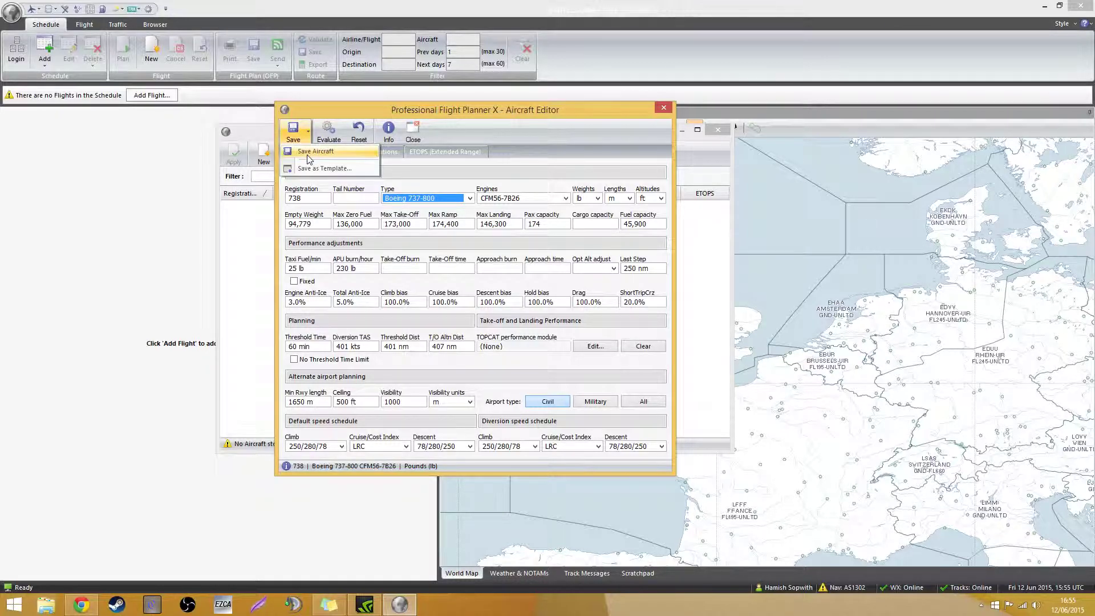
left_click(308, 154)
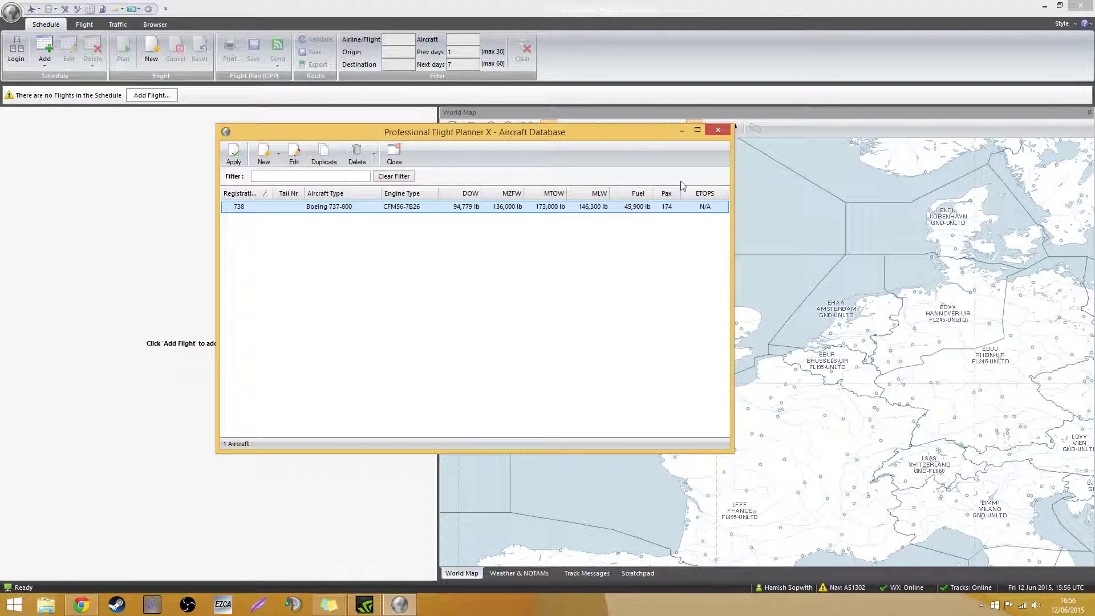
left_click(719, 130)
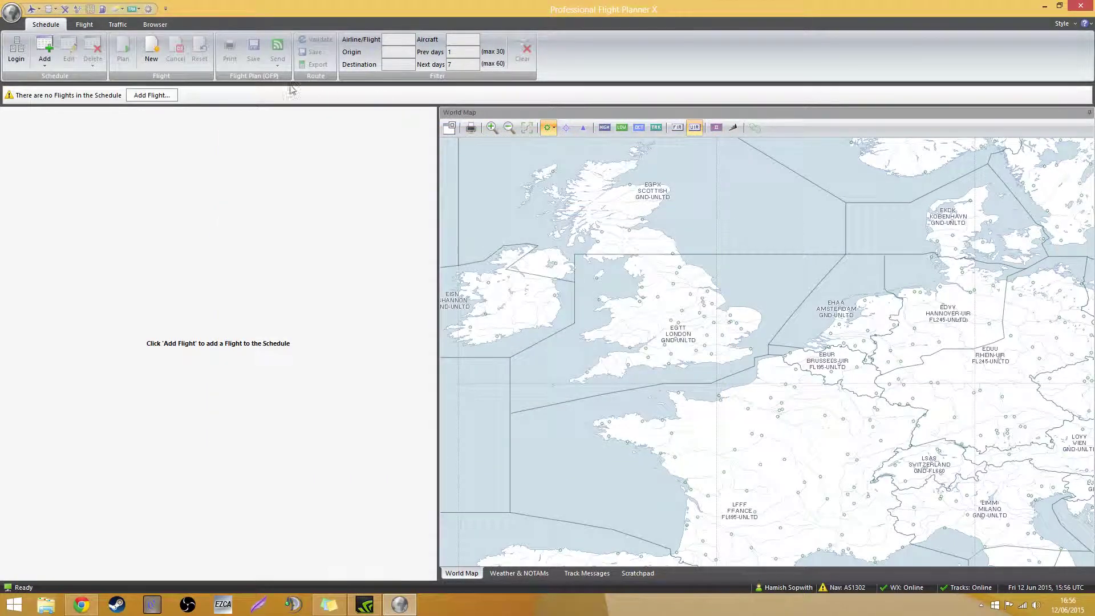
Discard the Add Flight form and start a new flight plan instead
left_click(165, 100)
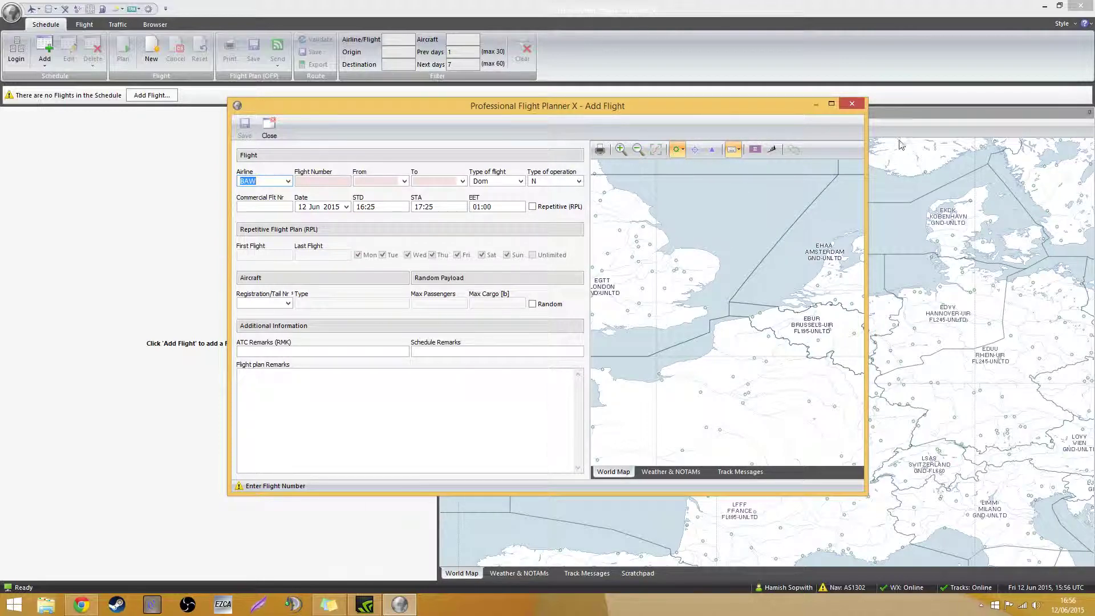
left_click(851, 104)
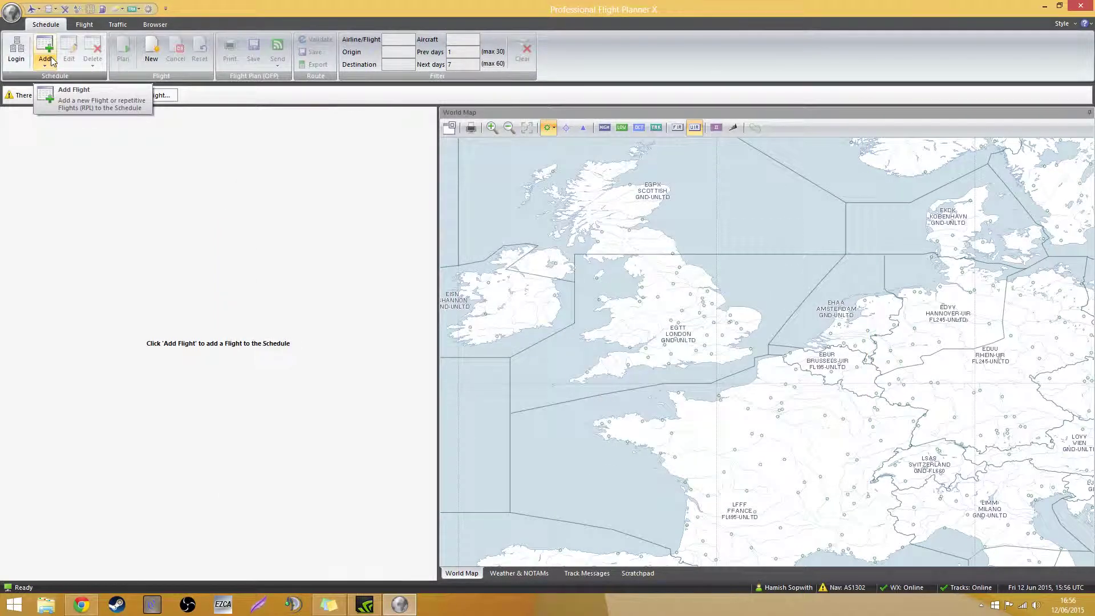
left_click(144, 57)
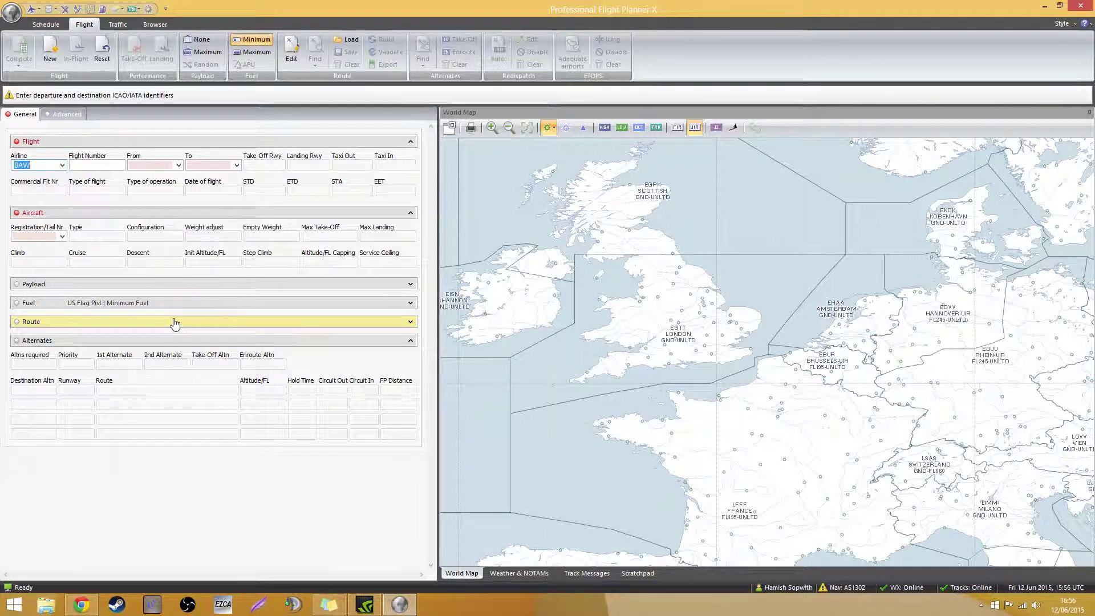
Set the flight's airline to British Airways (BAW)
left_click(33, 164)
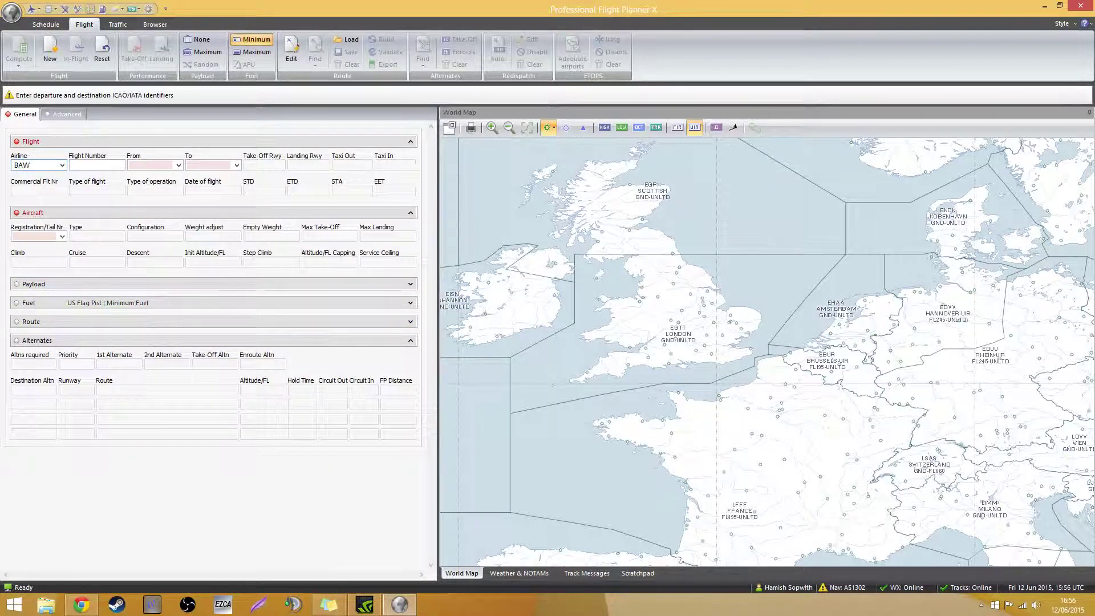
left_click(62, 165)
type("BAW")
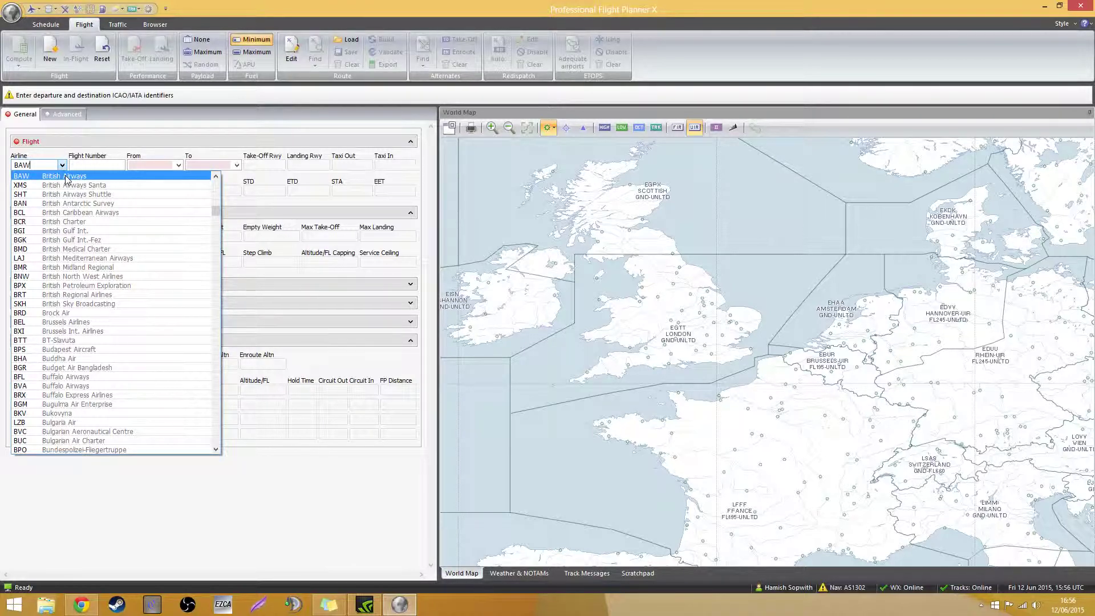
key("BackSpace")
key("BackSpace")
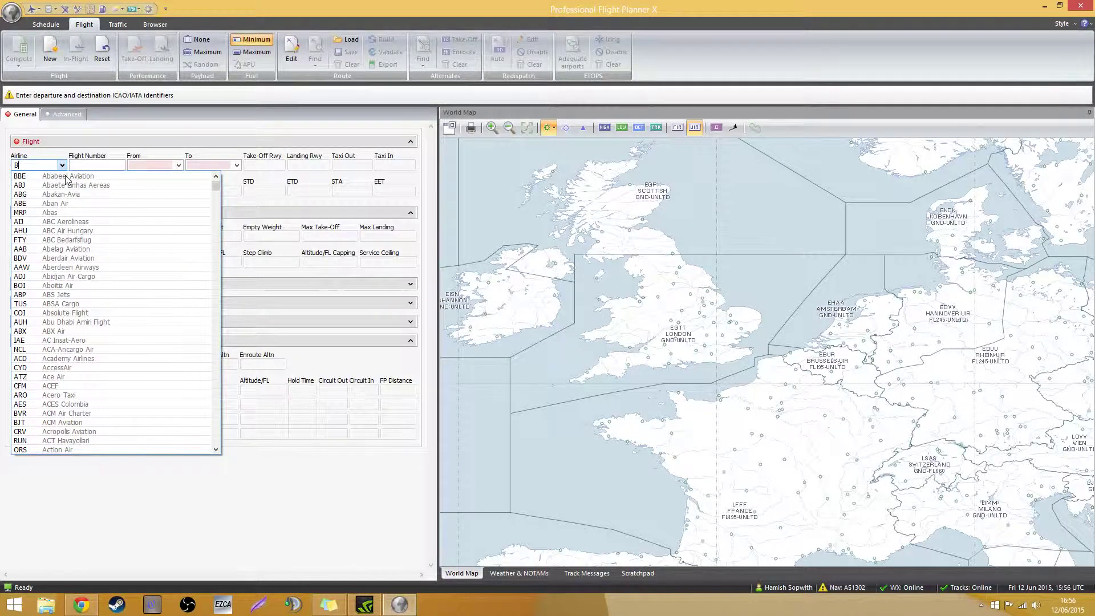
type("RI")
key("BackSpace")
key("BackSpace")
type("AW")
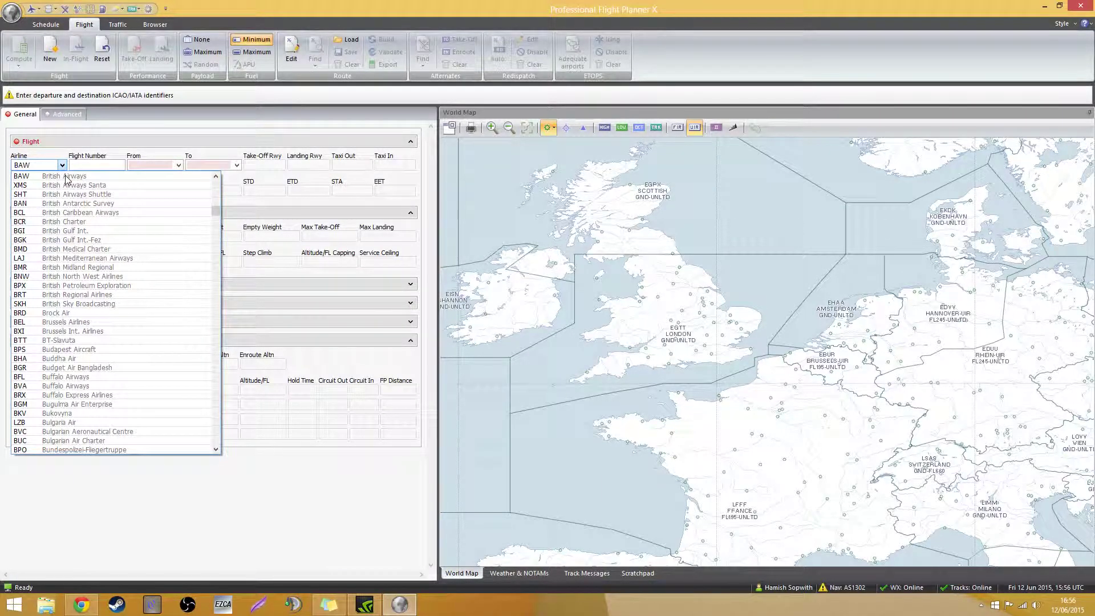
left_click(66, 179)
Enter flight number 1234, departure EGLL and destination EHAM
left_click(90, 165)
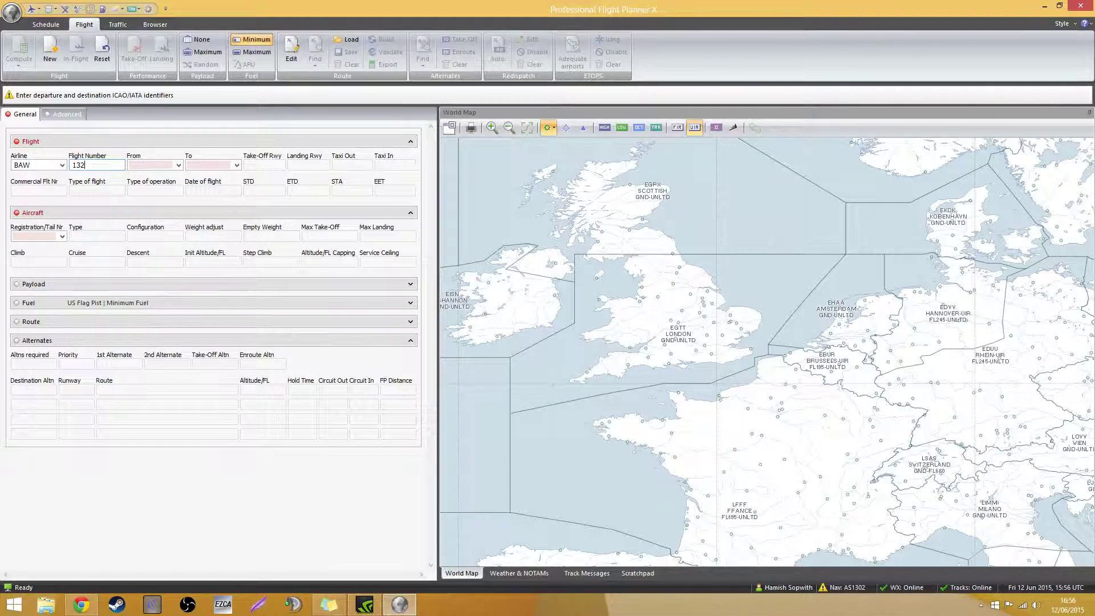
type("1234")
left_click(150, 167)
type("EGLL")
left_click(200, 165)
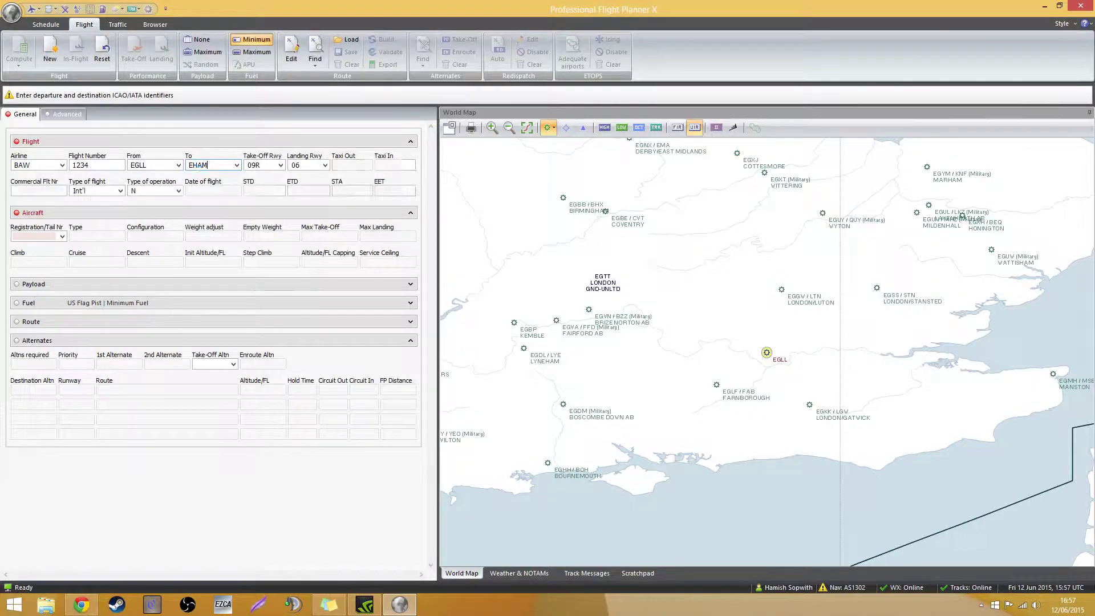
left_click_drag(706, 384, 620, 261)
Hide FIR boundaries, show upper airspace boundaries and overlay FL300 winds on the map
scroll(696, 360, "down", 3)
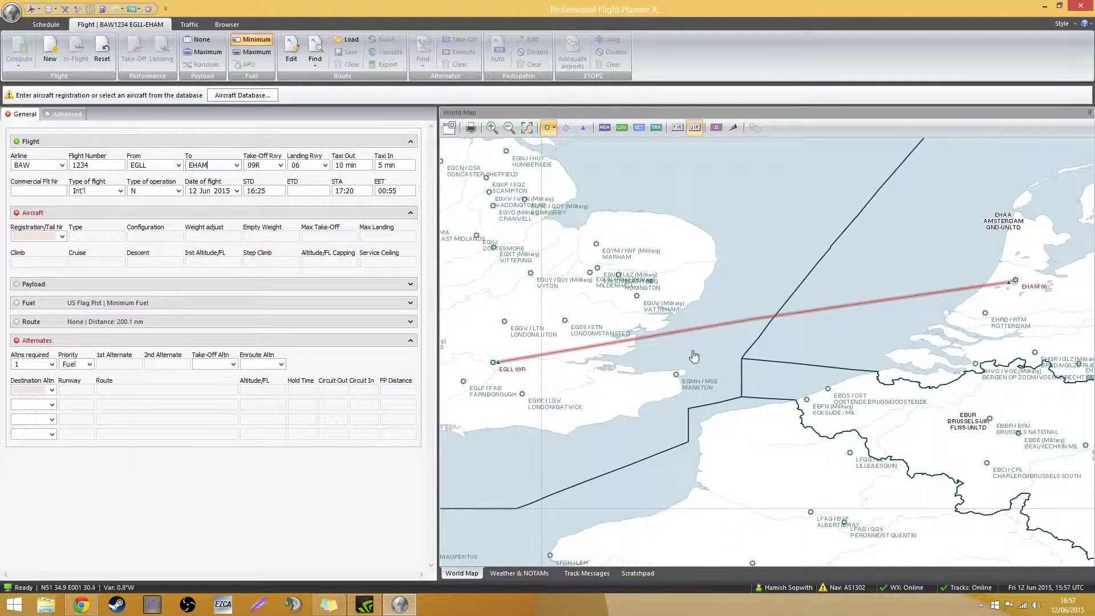
mouse_move(748, 353)
left_mouse_down()
mouse_move(732, 345)
mouse_move(732, 359)
left_mouse_up()
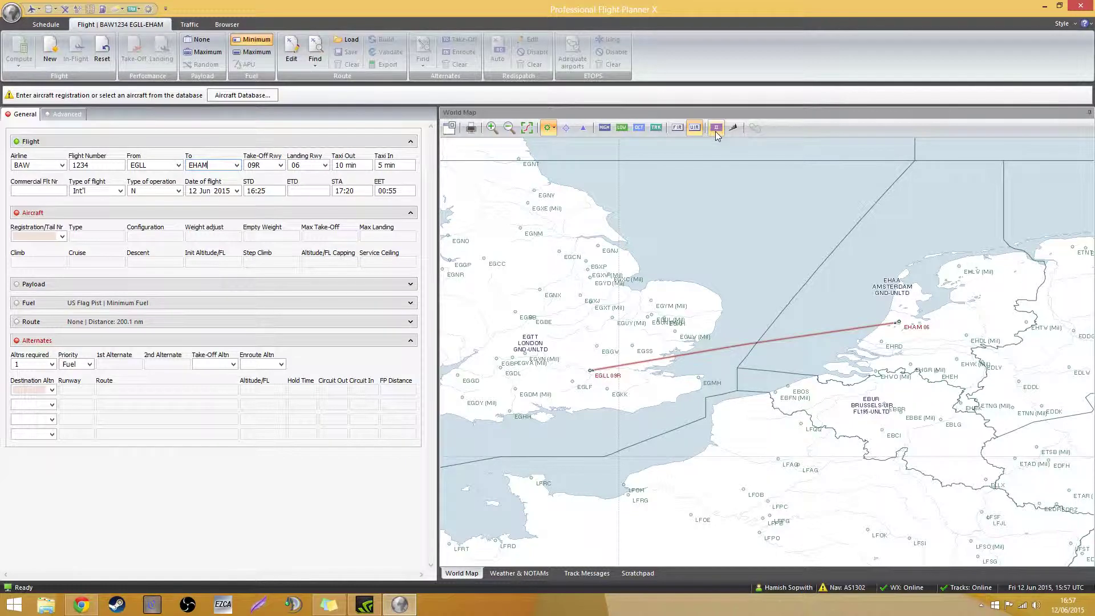
left_click(679, 129)
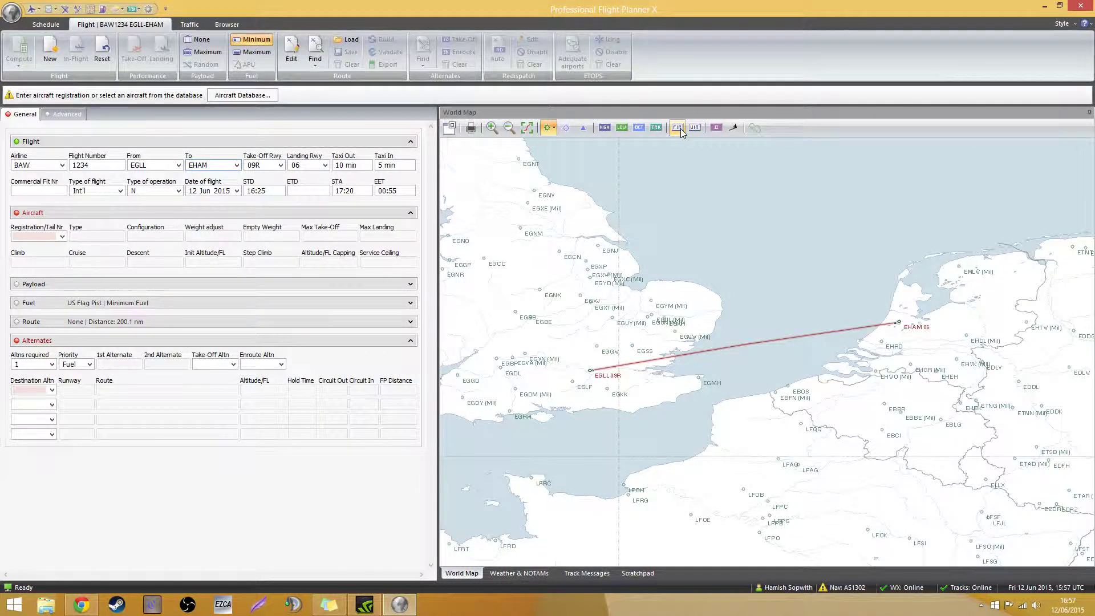
left_click(694, 127)
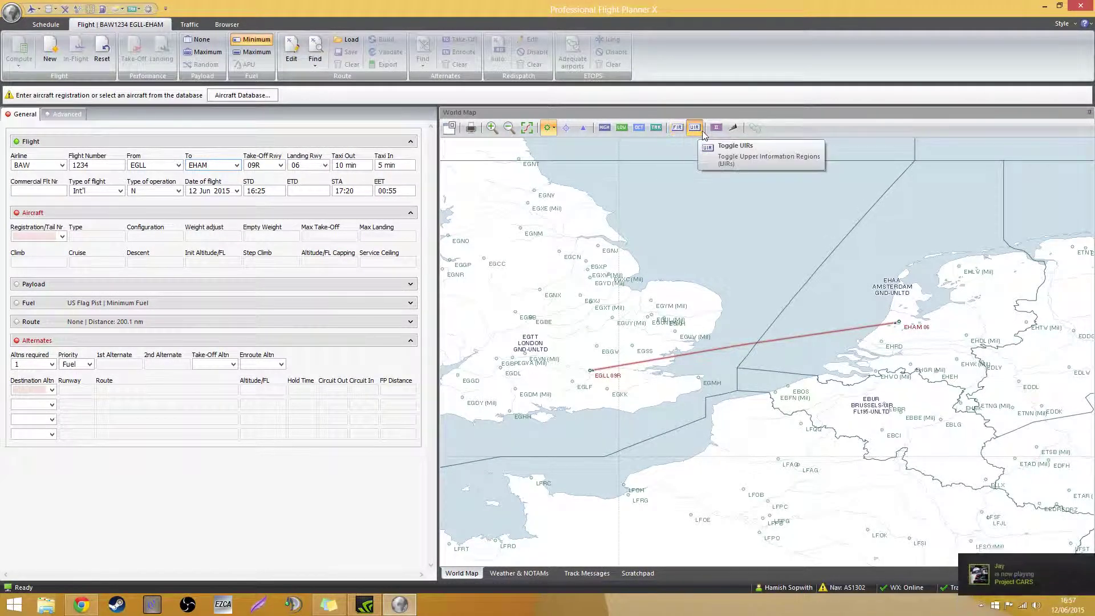
left_click(734, 127)
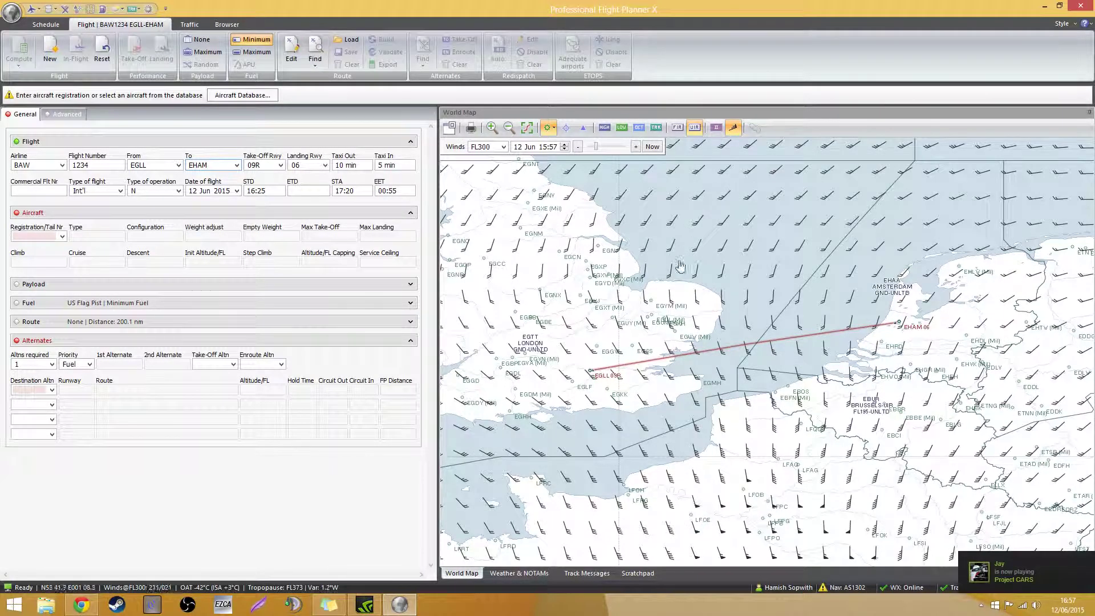
Zoom and pan the map to bring the EGLL–EHAM route and EHAM into view
scroll(739, 456, "down", 2)
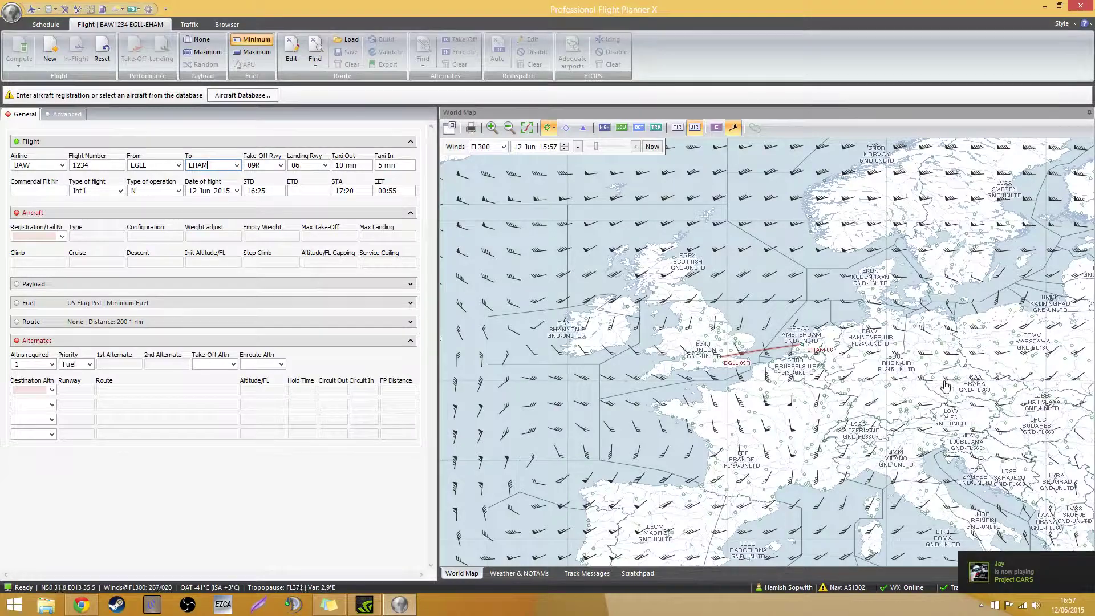
scroll(935, 387, "down", 1)
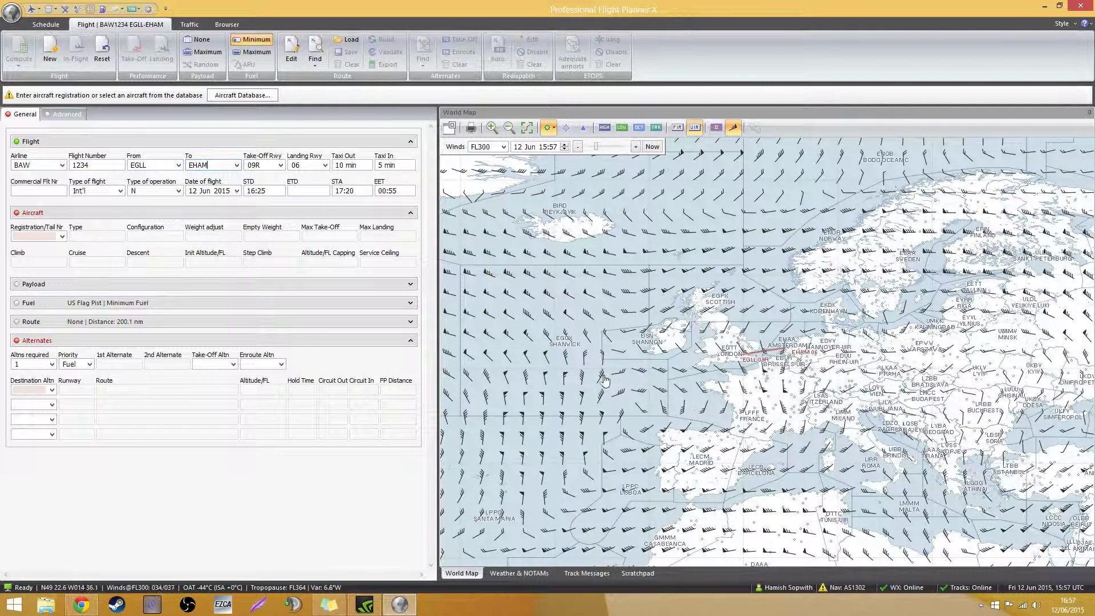
scroll(740, 362, "up", 3)
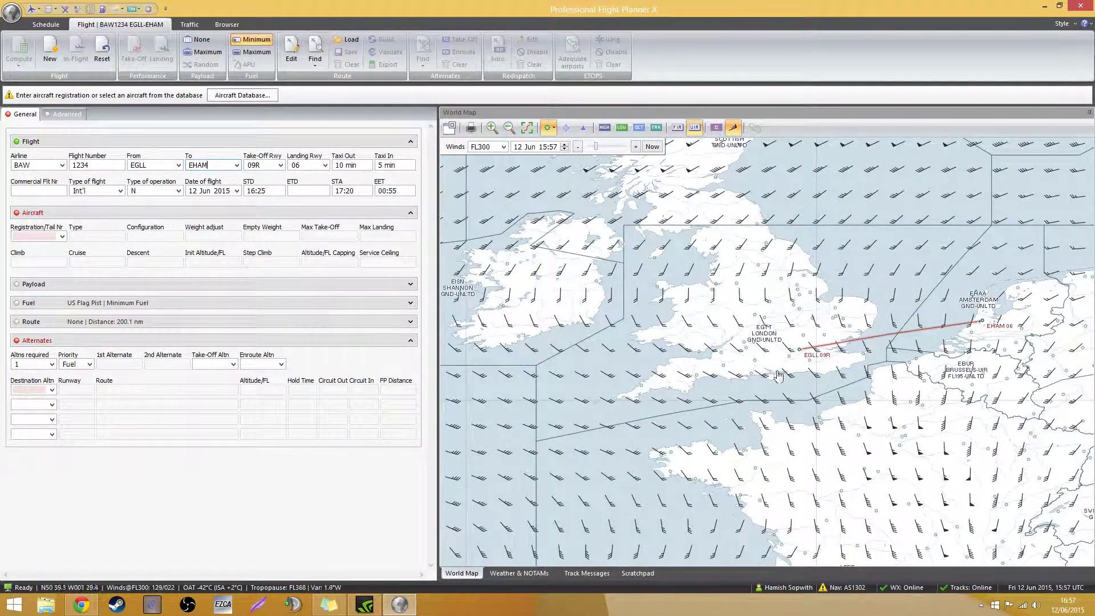
scroll(808, 386, "up", 3)
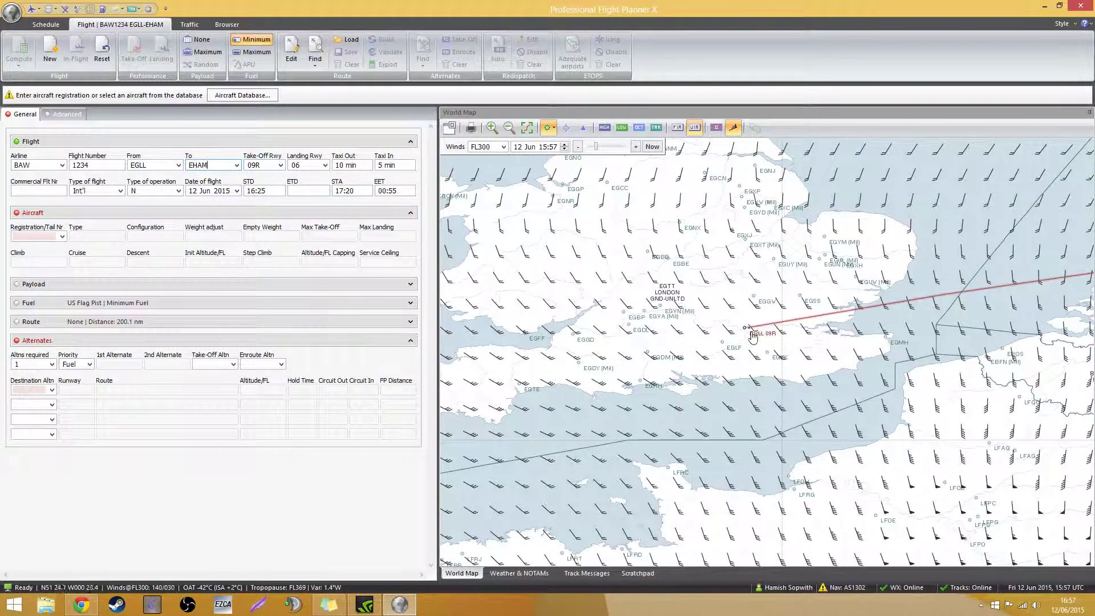
mouse_move(745, 327)
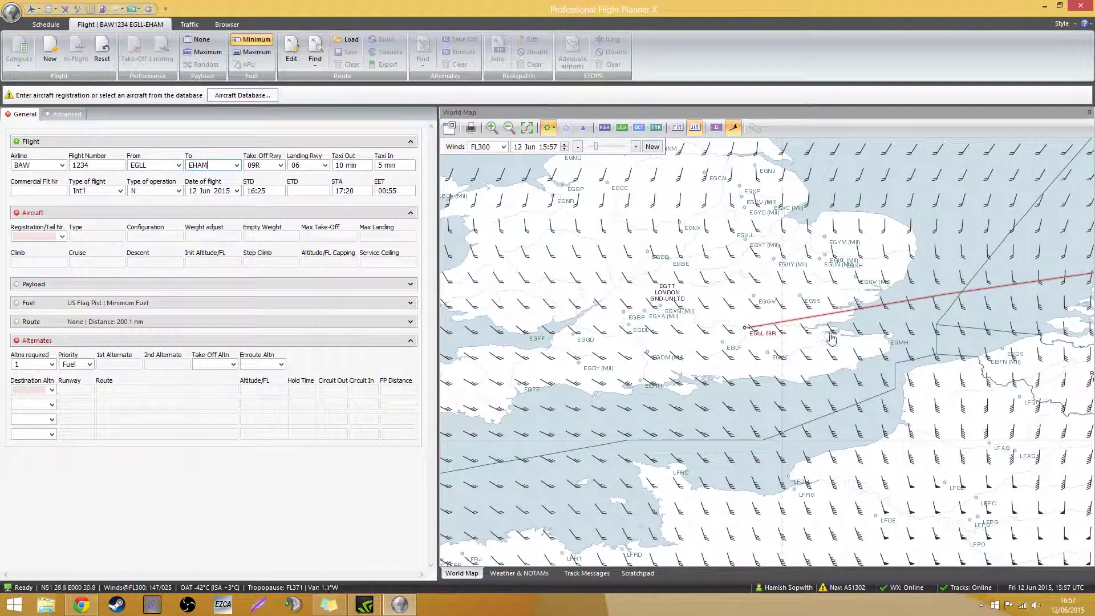
left_click_drag(919, 346, 629, 372)
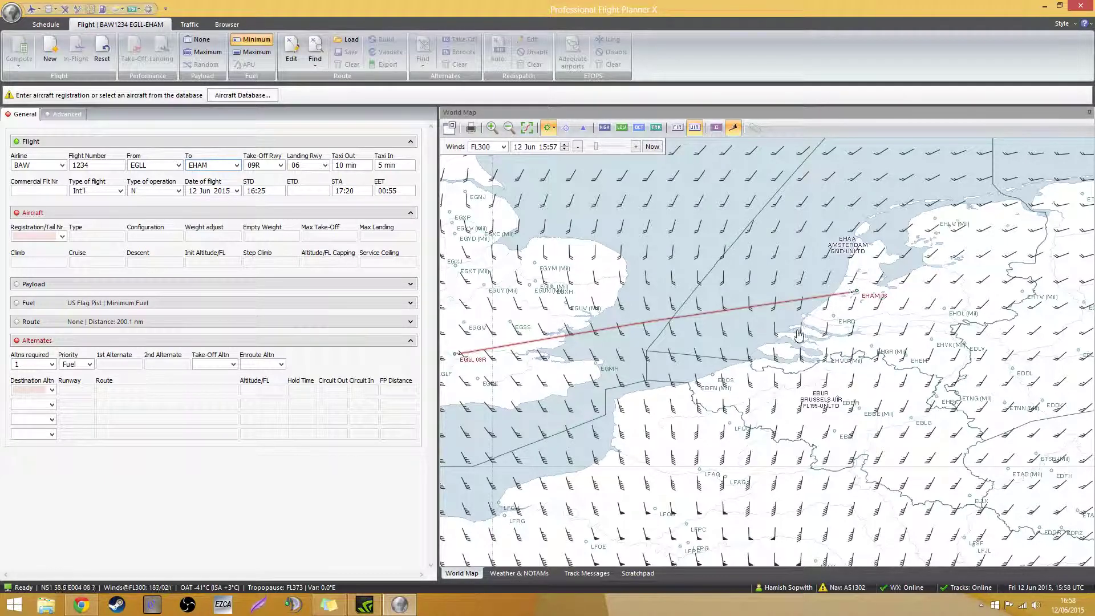
left_click_drag(797, 351, 770, 323)
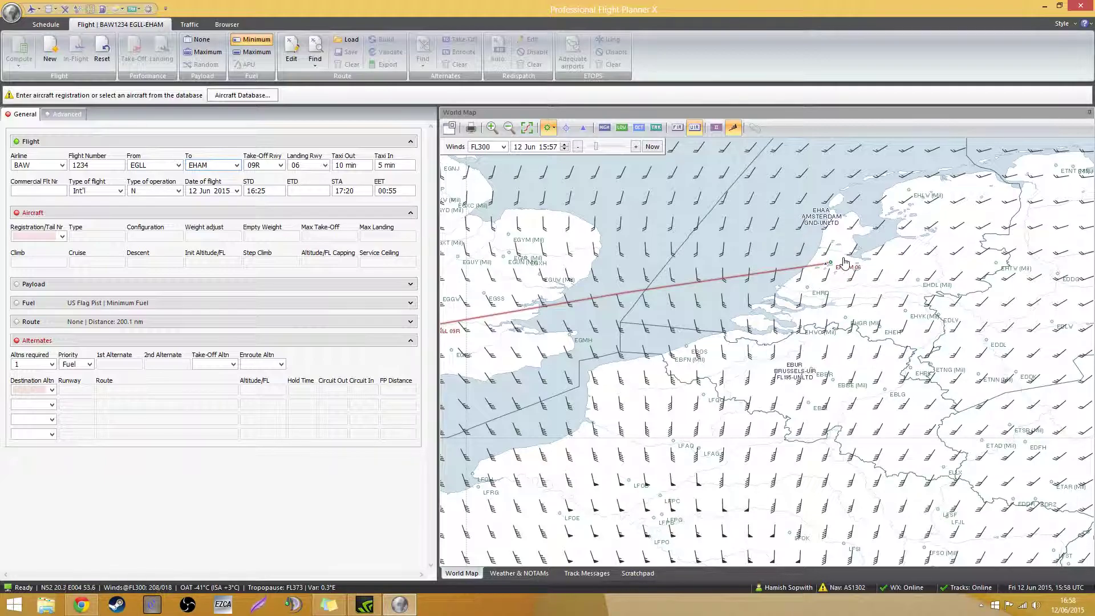
left_click_drag(753, 301, 824, 276)
Hide the wind barbs and centre the whole route on the map
scroll(824, 275, "down", 1)
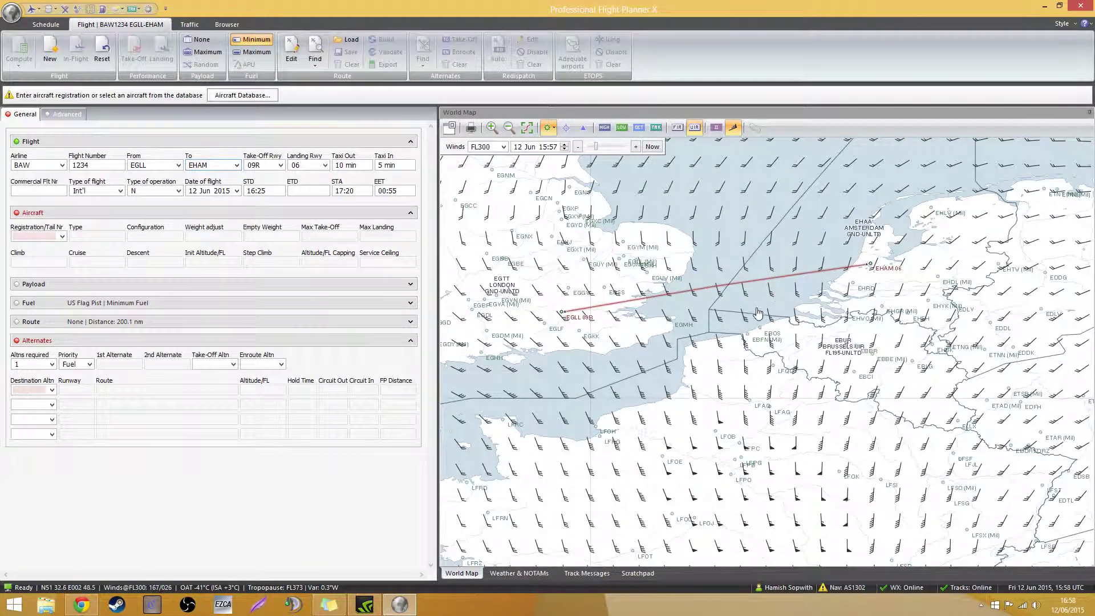
left_click_drag(743, 317, 794, 311)
left_click(736, 128)
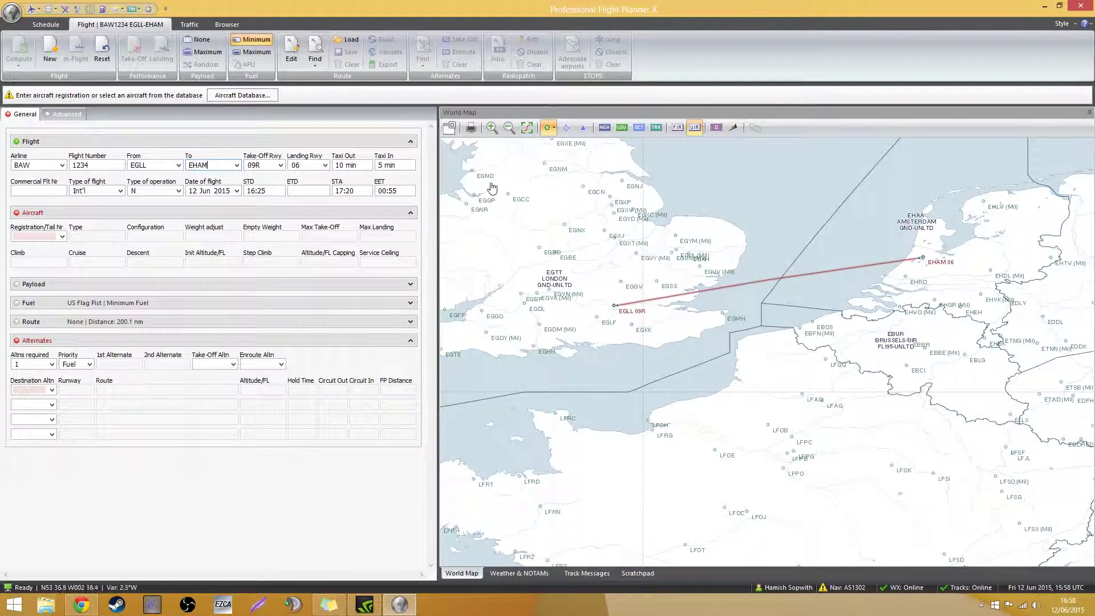
left_click_drag(713, 302, 666, 338)
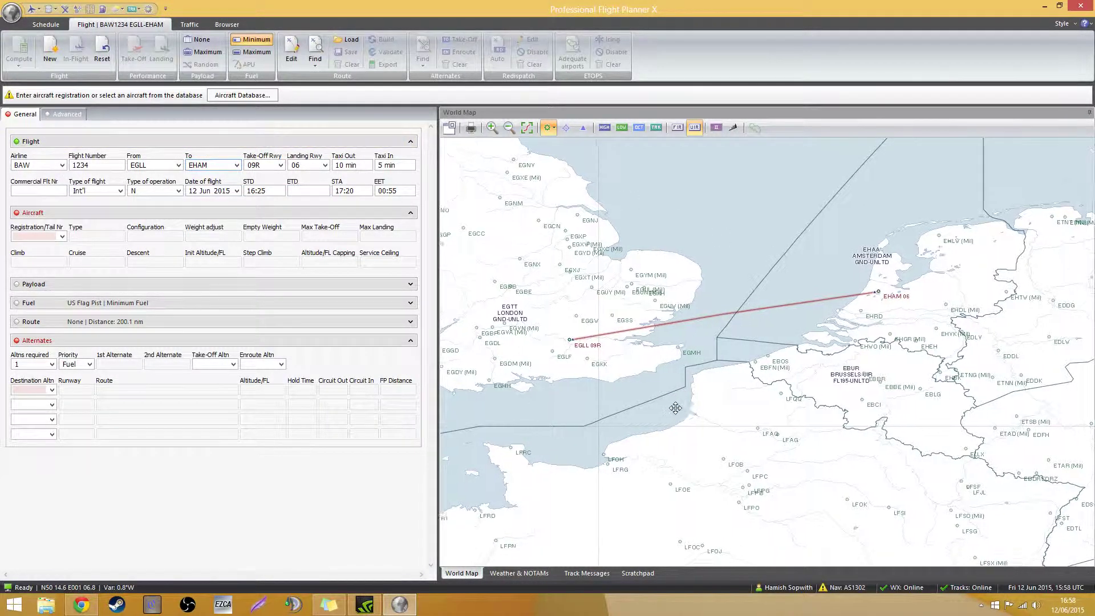
left_click_drag(667, 422, 721, 393)
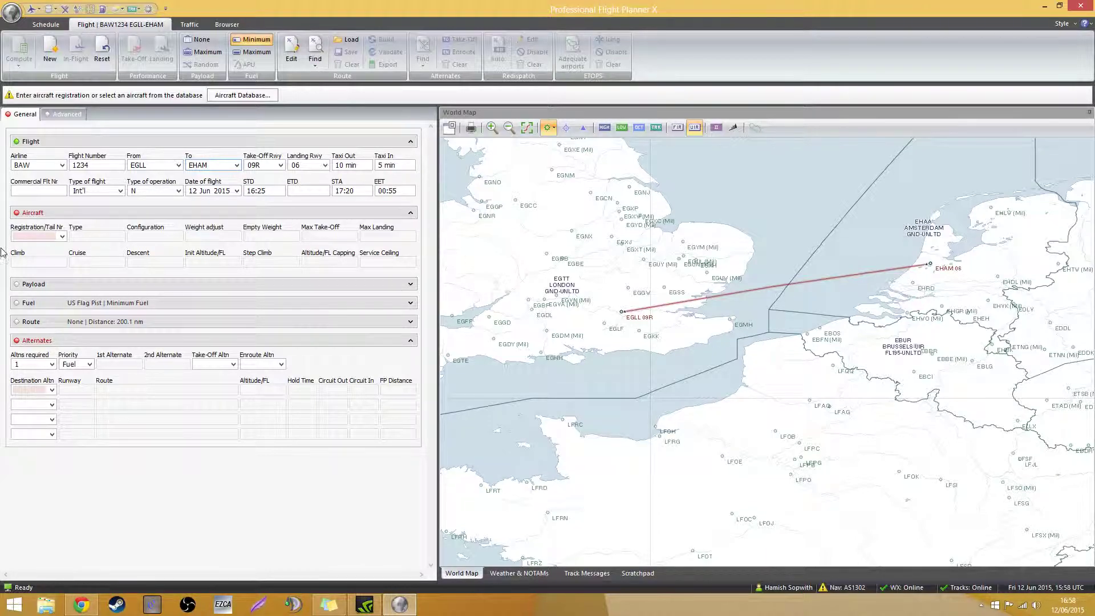
Enter BA1234 as the commercial flight number
left_click(44, 190)
type("BA1234")
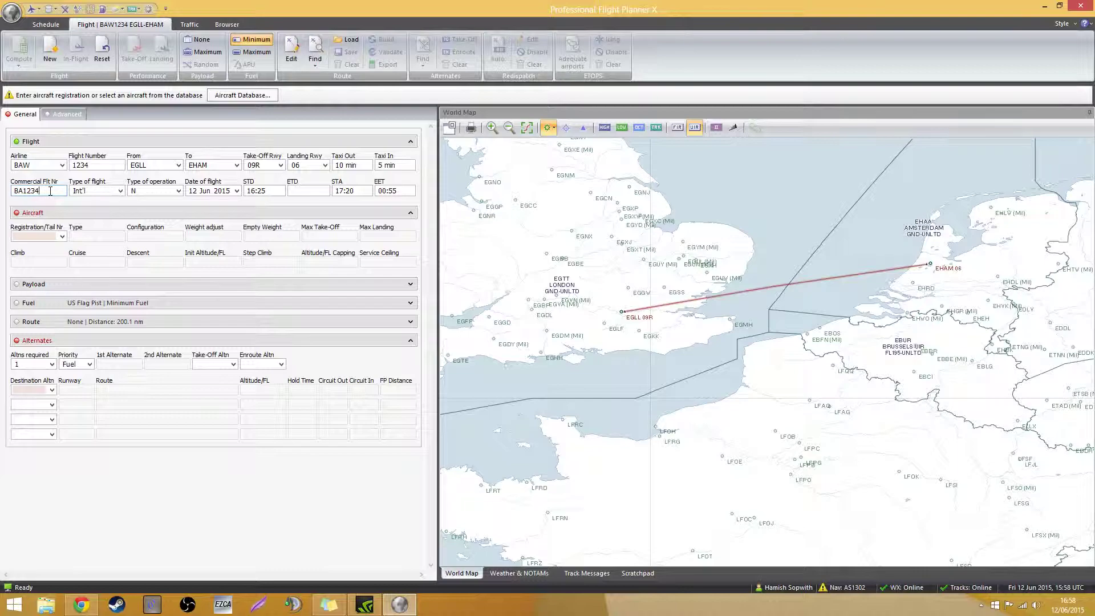
left_click_drag(50, 191, 10, 191)
left_click(50, 191)
Keep flight type Int'l and operation type N (non-scheduled)
left_click(120, 191)
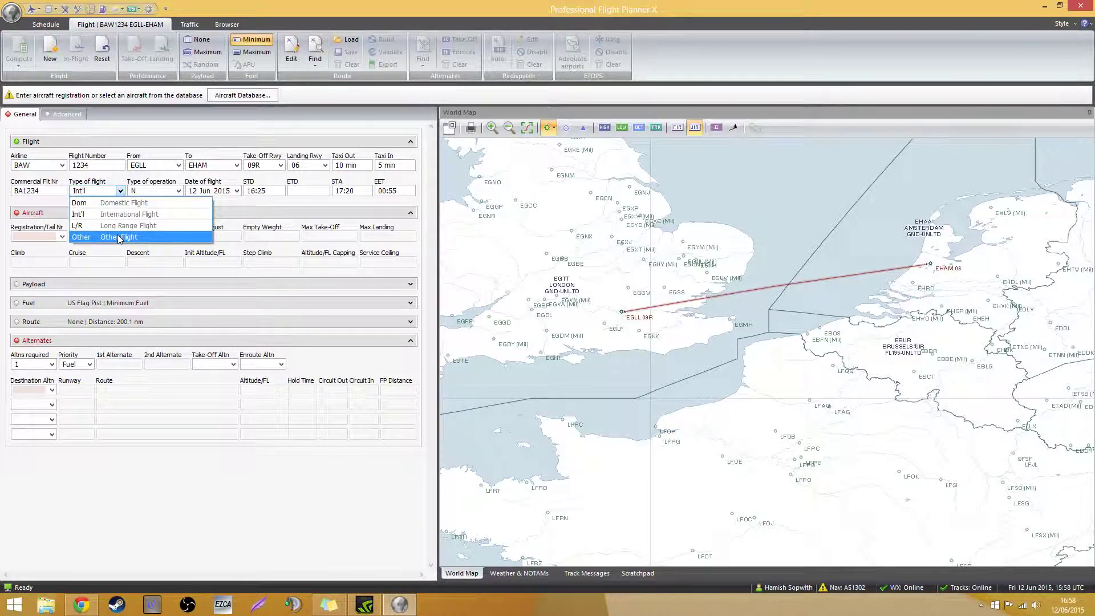
left_click(97, 214)
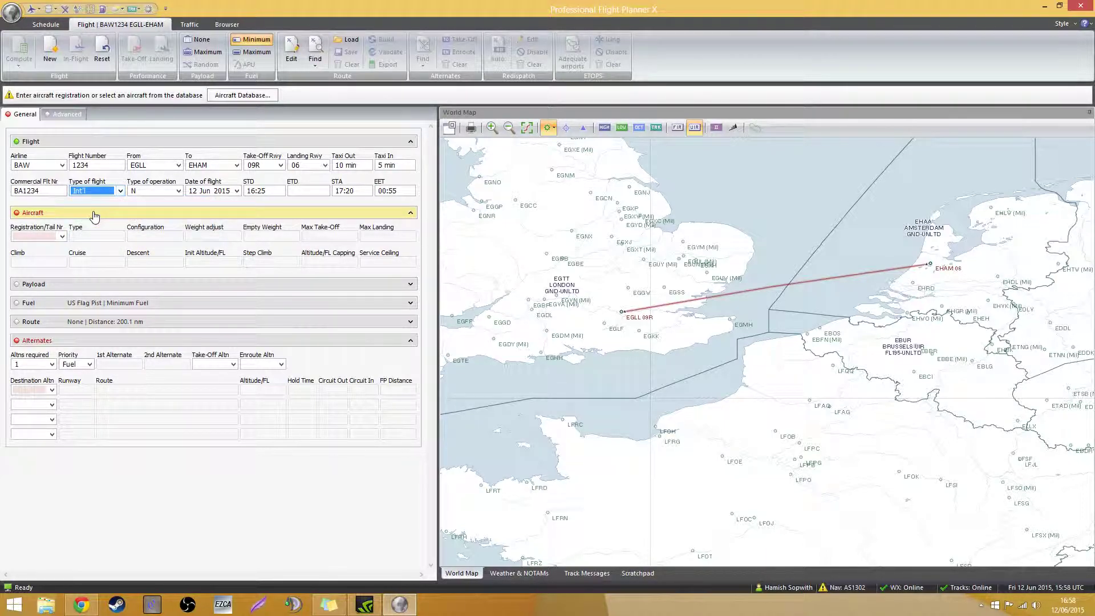
left_click(179, 191)
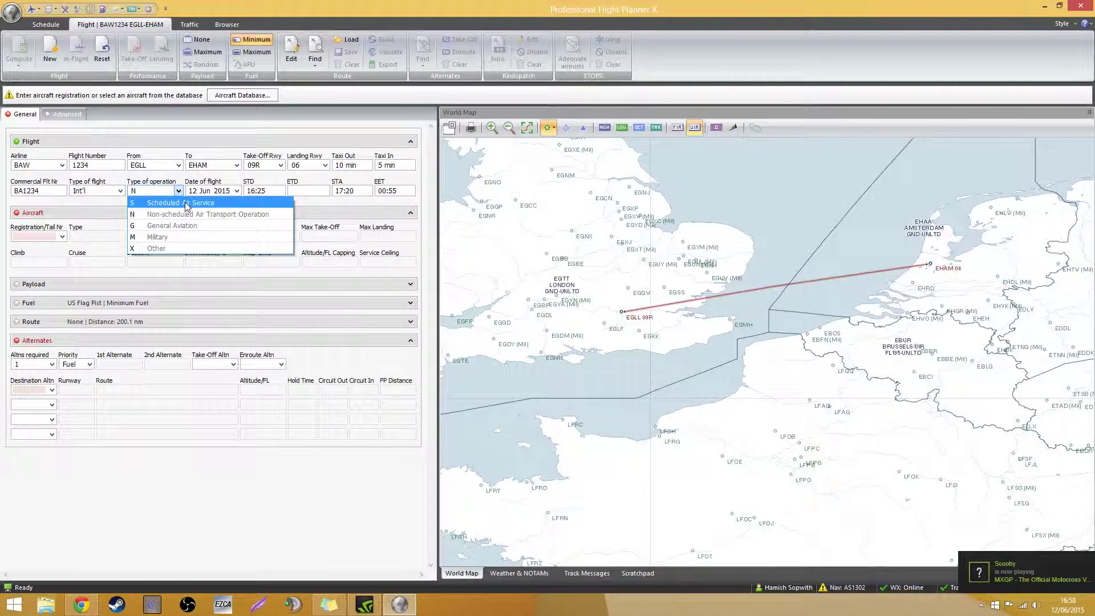
left_click(185, 203)
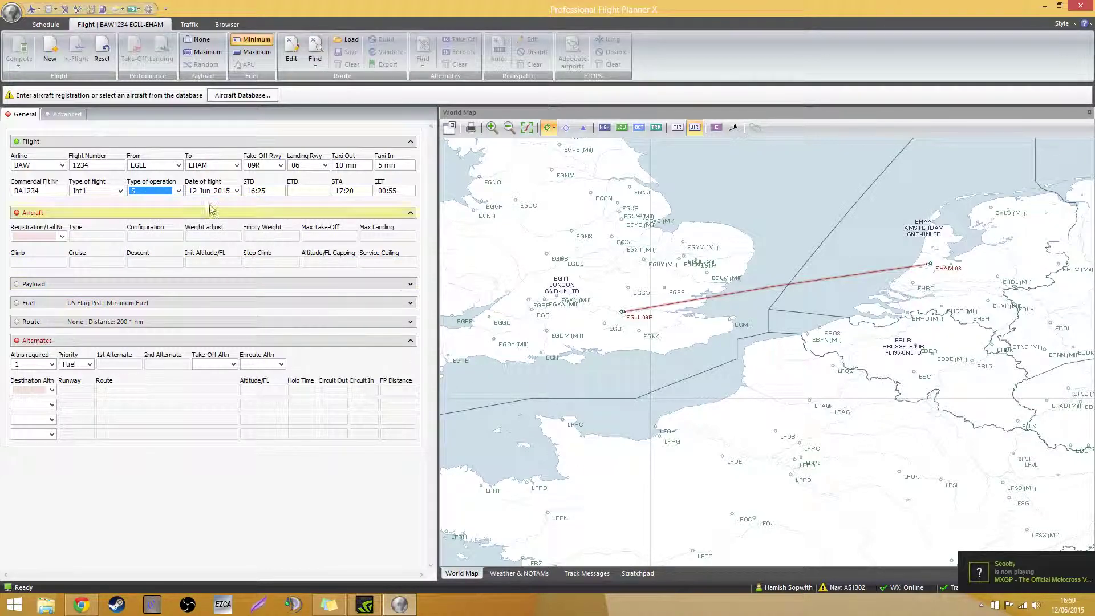
left_click(179, 192)
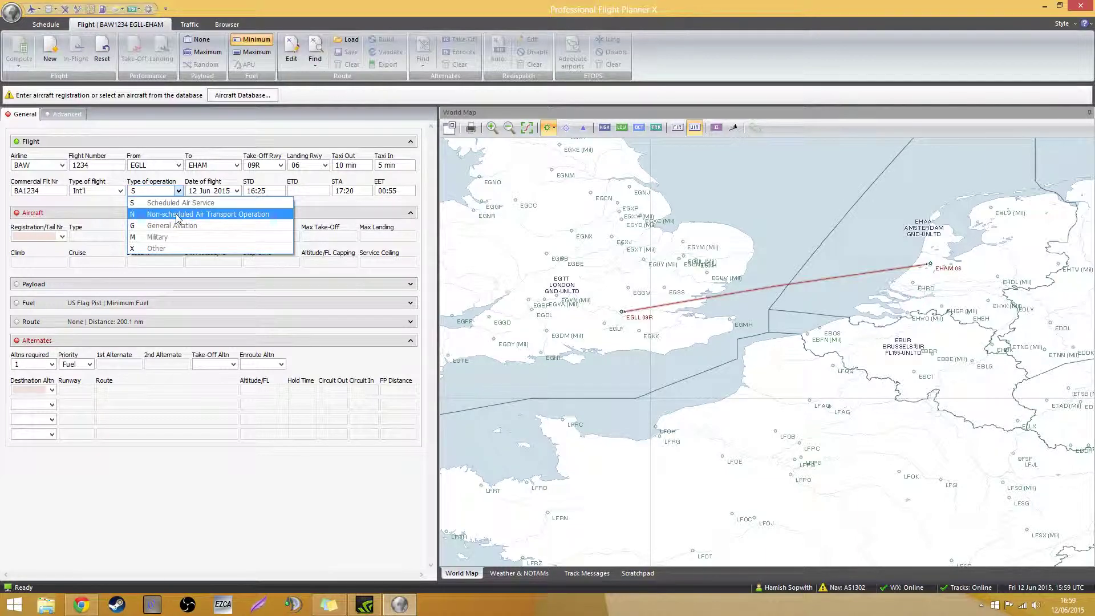
left_click(177, 216)
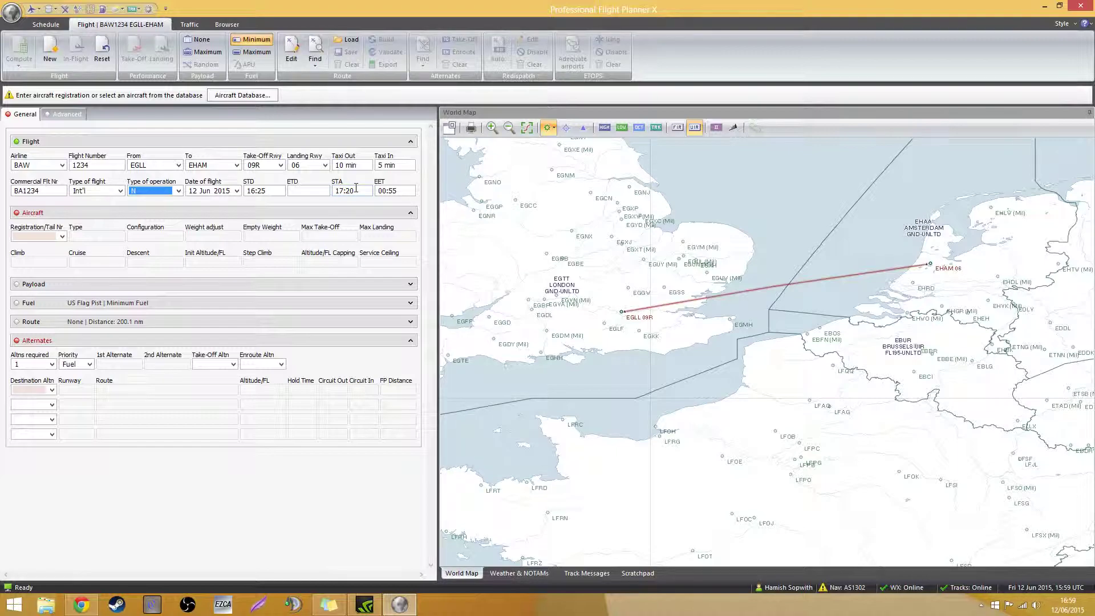
Try an ETD of 16:30, ending with ETD cleared, STA 17:20 and EET 00:55
left_click(310, 191)
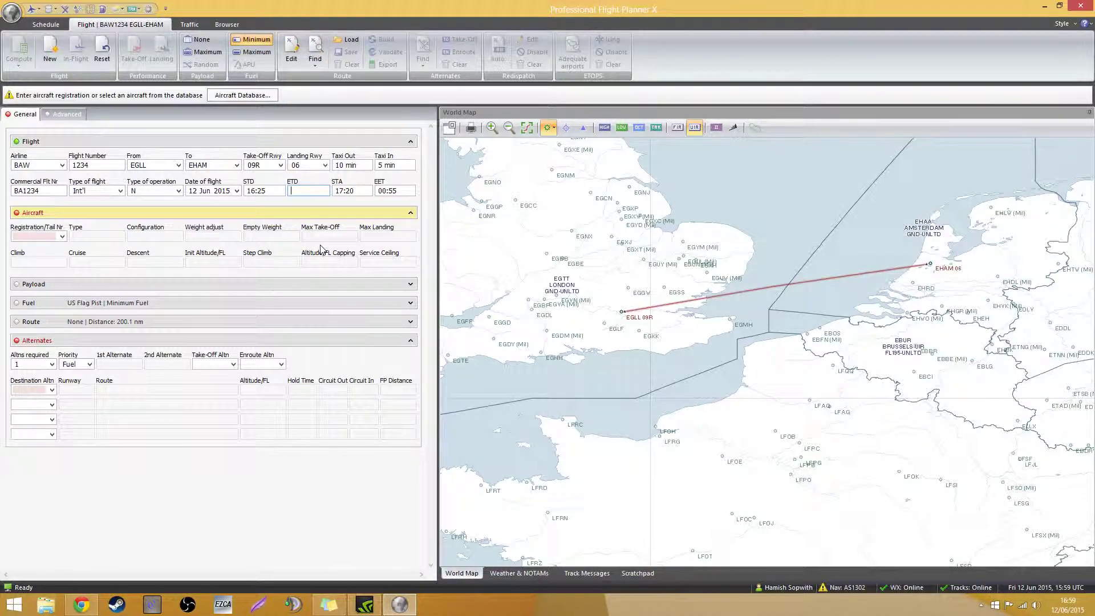
type("30")
left_click(353, 192)
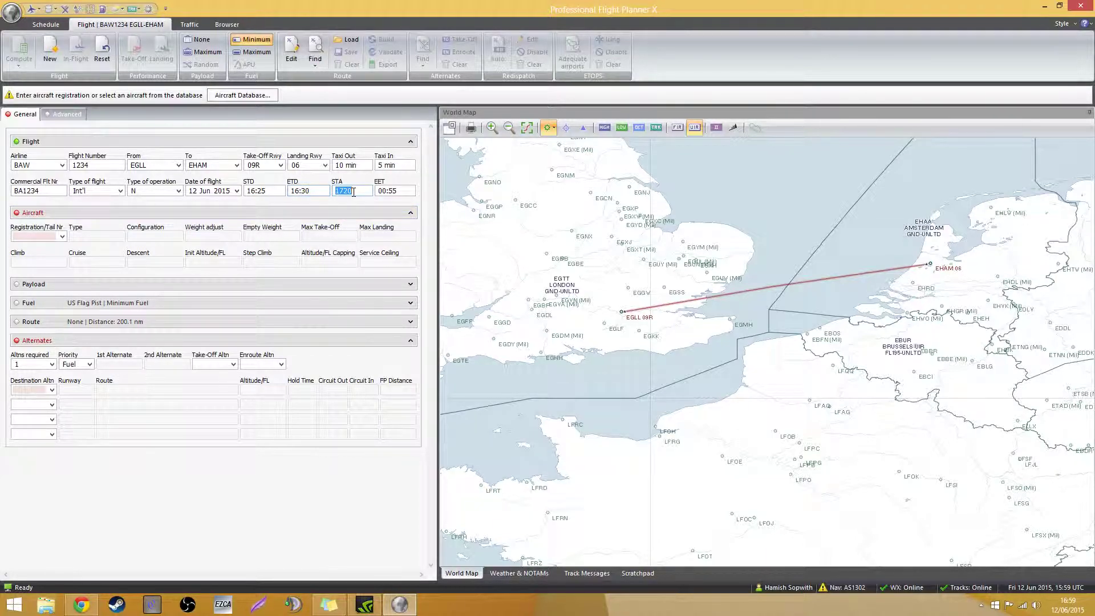
left_click(313, 189)
left_click(359, 191)
left_click(323, 190)
Assign aircraft 738 (Boeing 737-800) and generate a random payload of 37,343
left_click(63, 237)
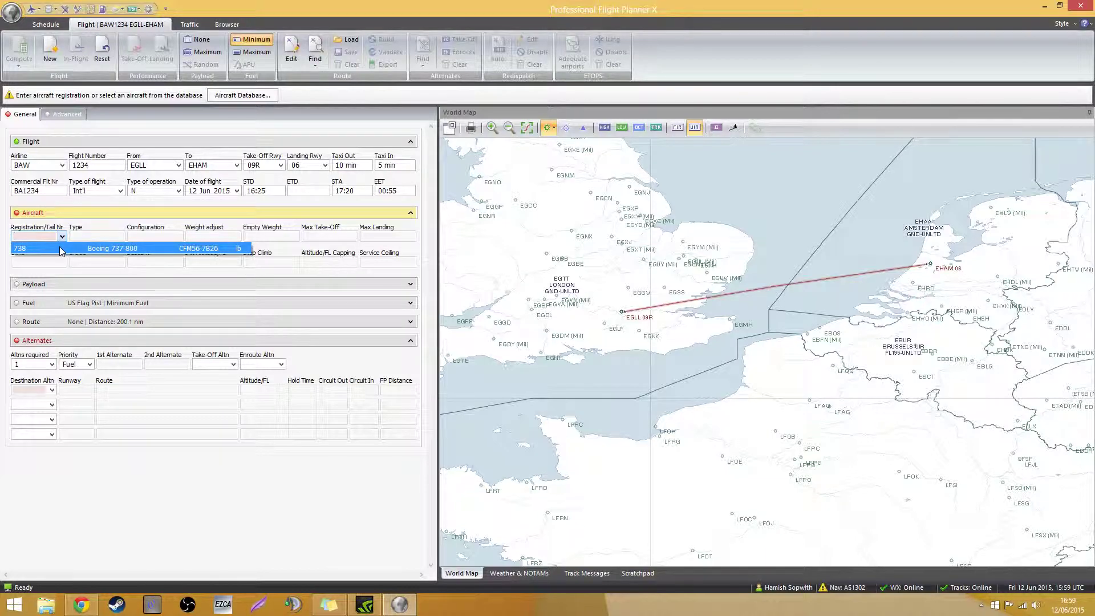
left_click(61, 250)
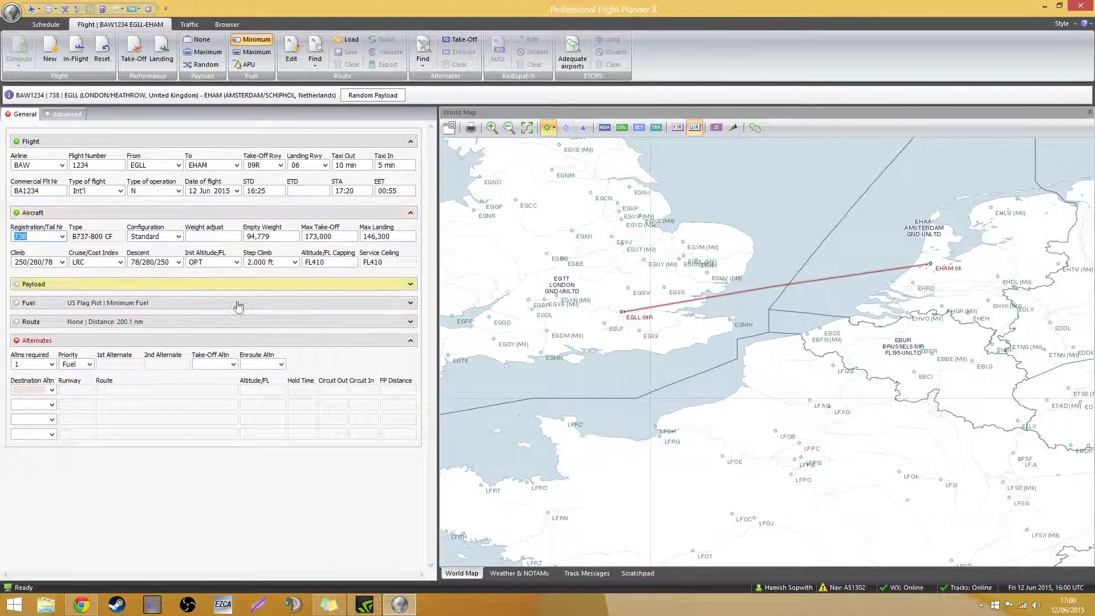
left_click(263, 285)
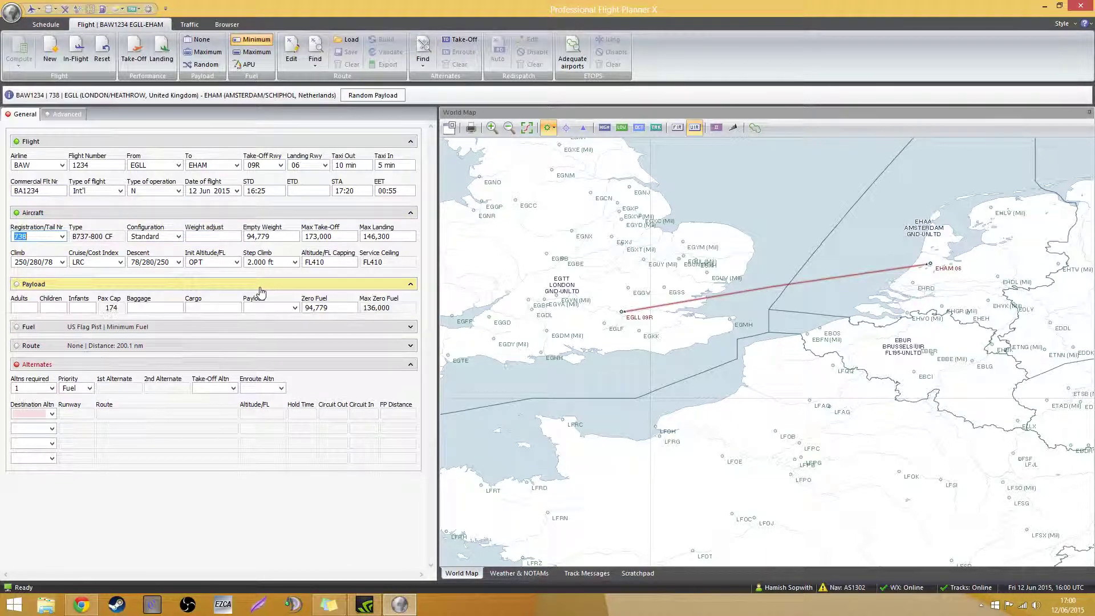
left_click(377, 95)
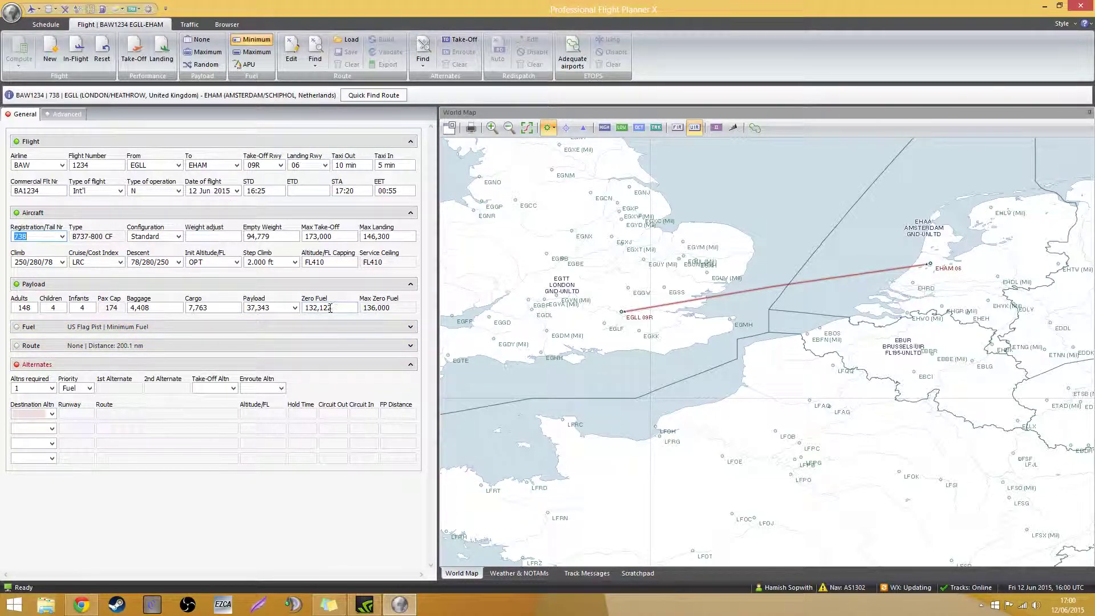
left_click(296, 308)
left_click(296, 309)
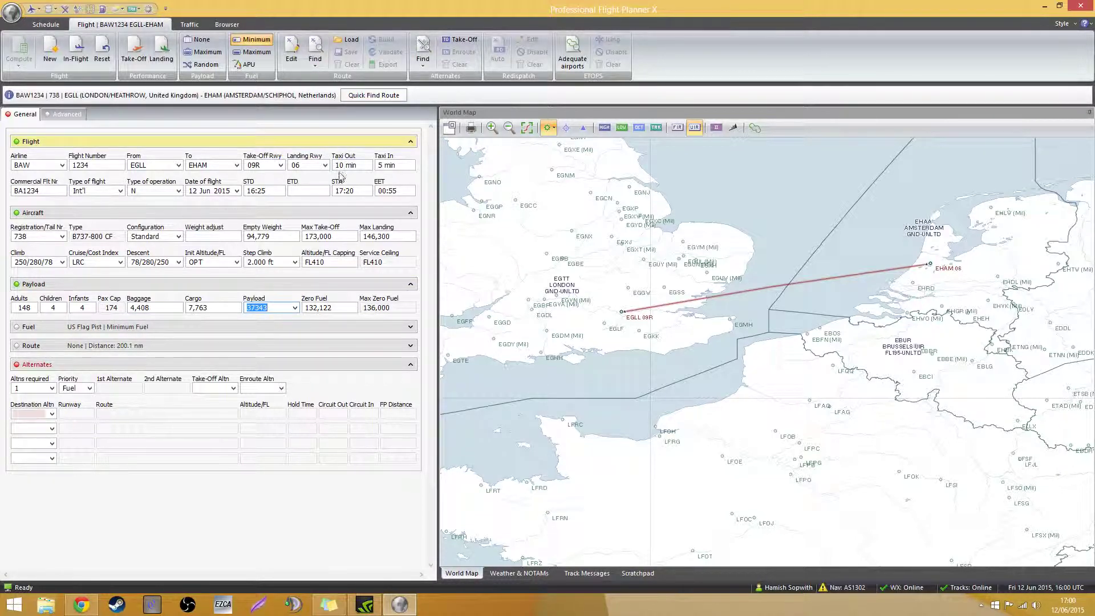
Set EU-OPS fuel policy, 30-minute extra time and MIN release fuel, then expand Route
left_click(218, 328)
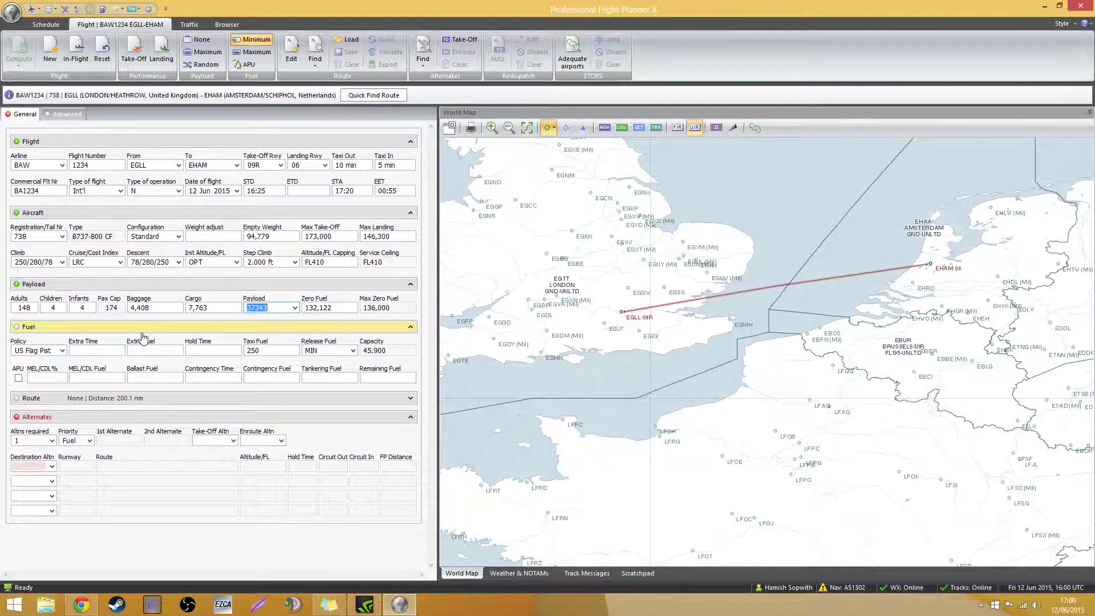
left_click(61, 350)
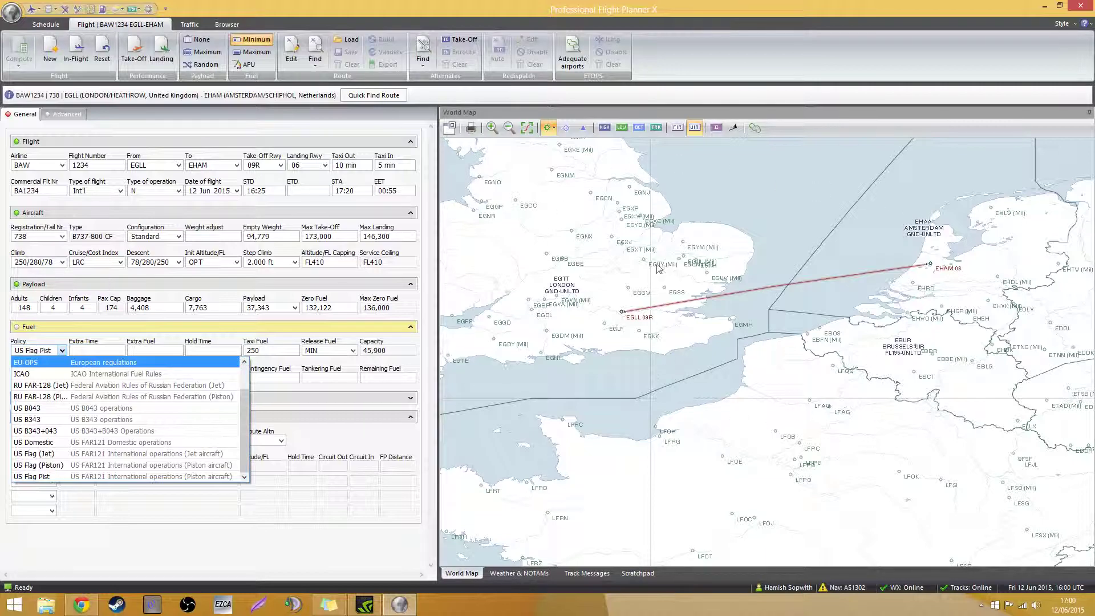
left_click(103, 364)
left_click(95, 348)
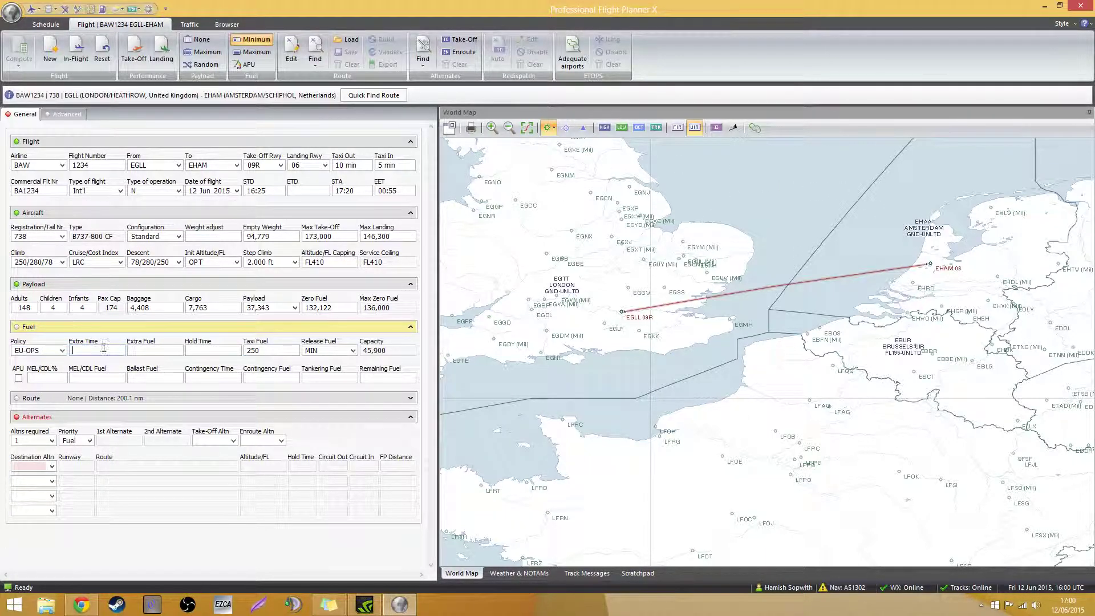
type("3030")
left_click(353, 351)
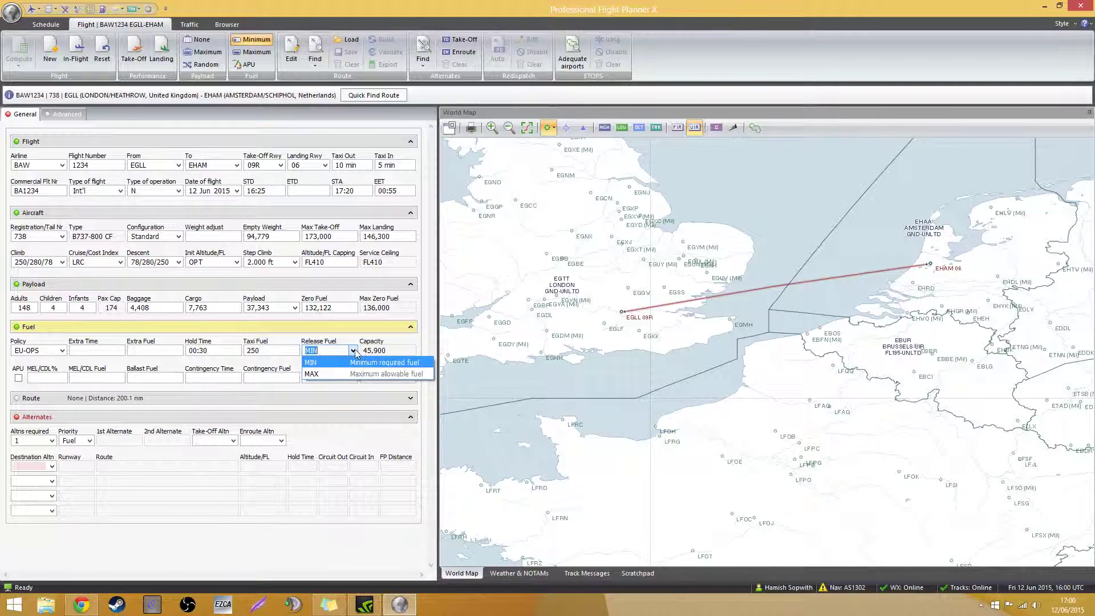
left_click(354, 353)
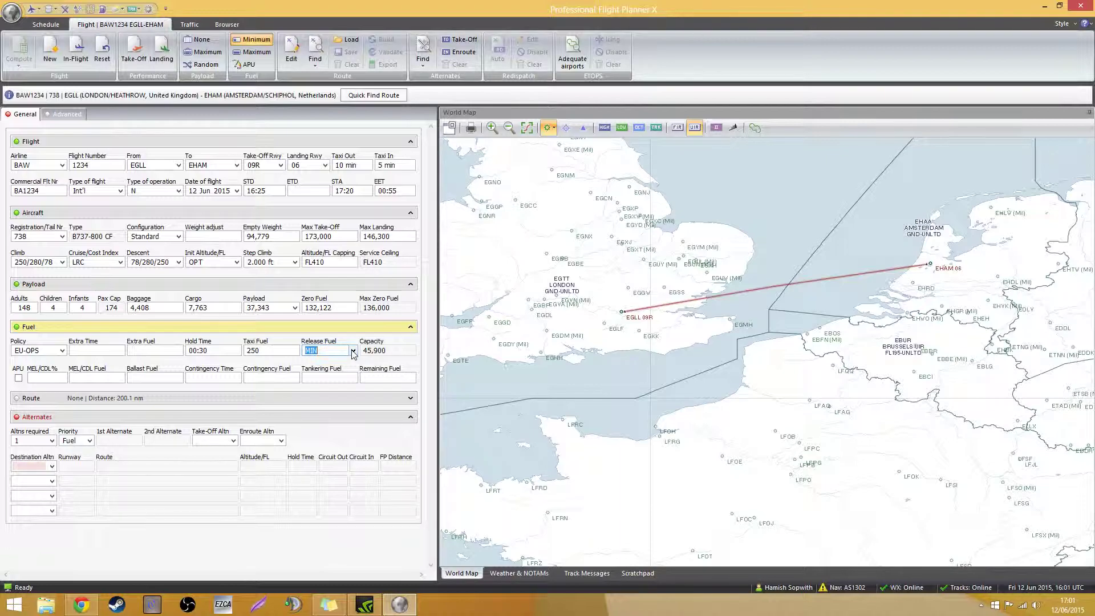
left_click(205, 400)
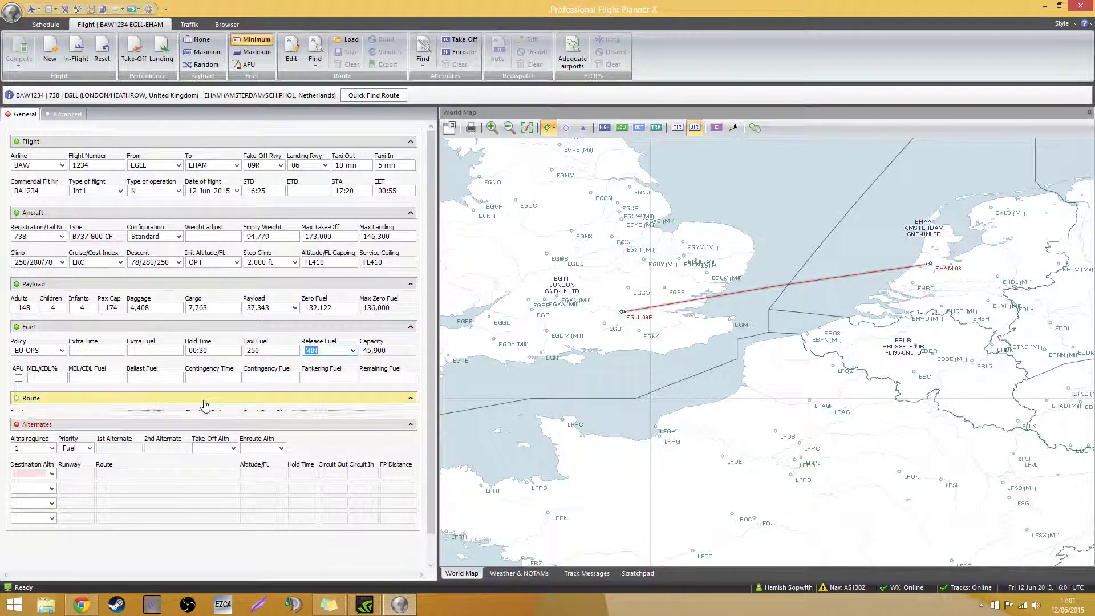
Find the EGLL–EHAM route and fill in four destination alternates from the airport lookup
left_click(118, 424)
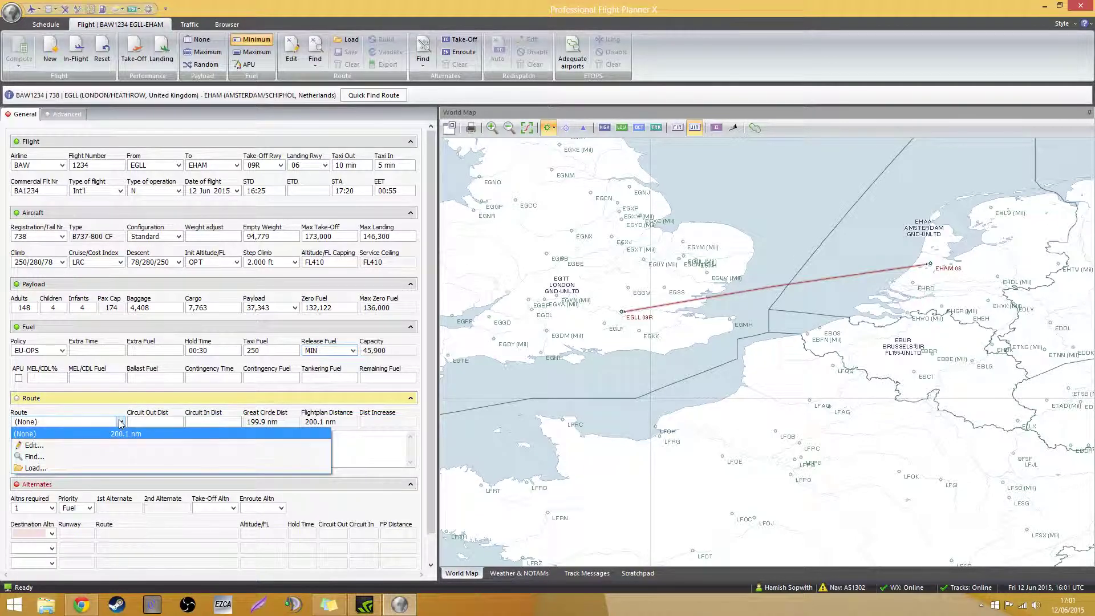
left_click(104, 459)
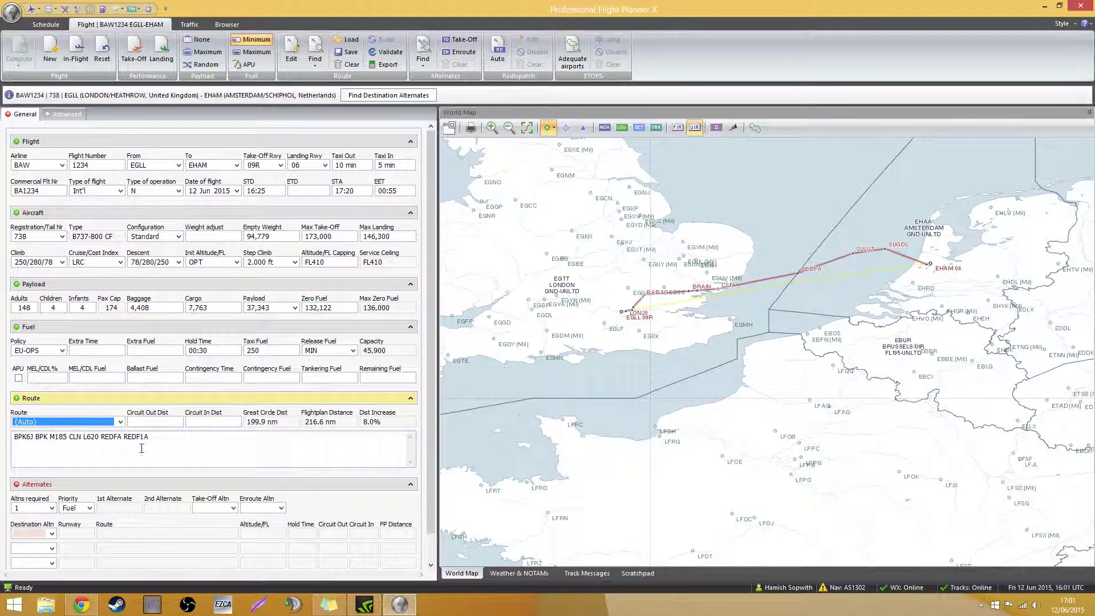
left_click(52, 533)
left_click(52, 543)
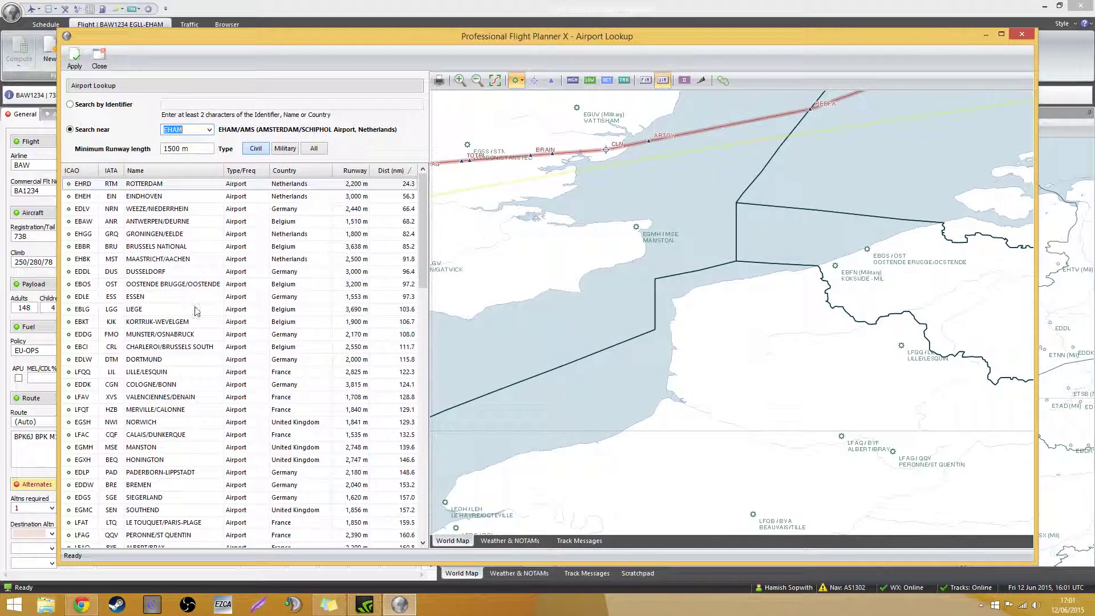
left_click(211, 224)
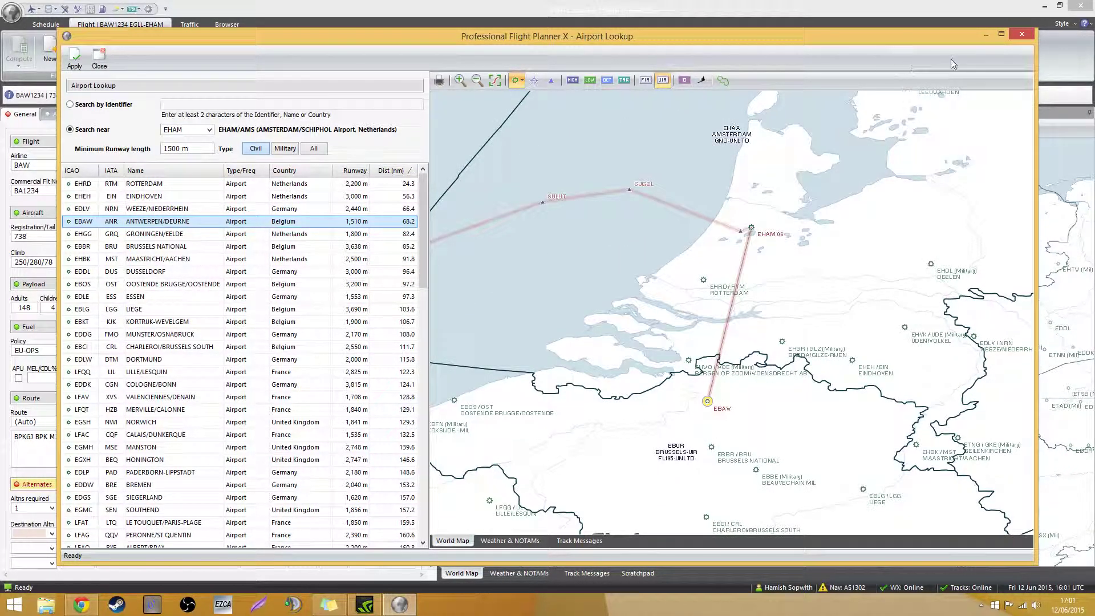
left_click(1022, 35)
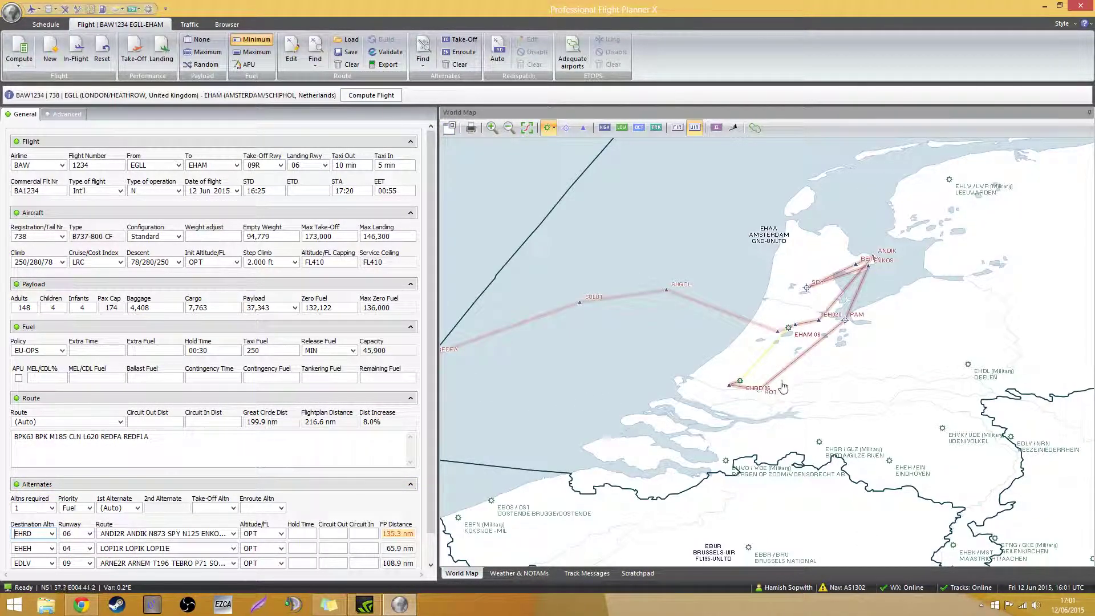
Compute the flight: 216.6 nm, 00:39 flight time, release fuel 11,337 lb
mouse_move(741, 391)
scroll(334, 327, "down", 2)
scroll(338, 332, "up", 2)
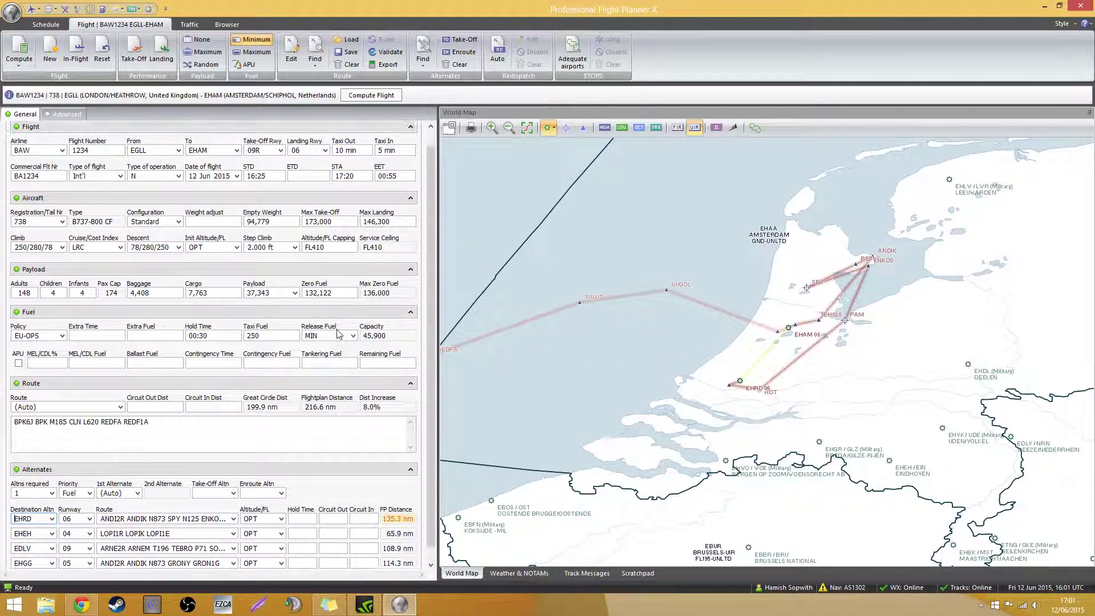
left_click(381, 96)
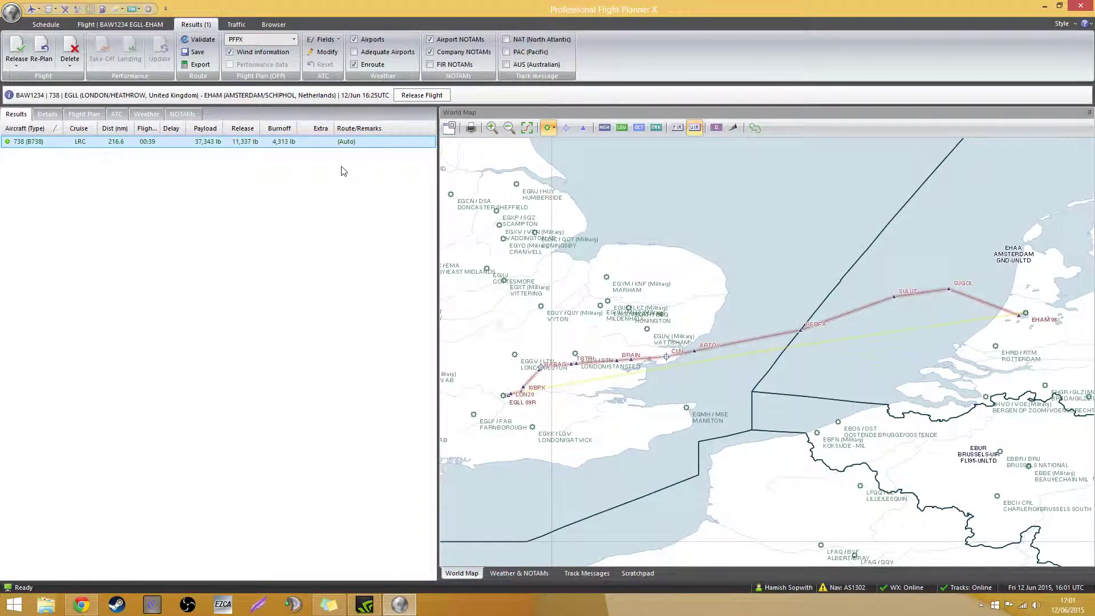
scroll(611, 392, "down", 3)
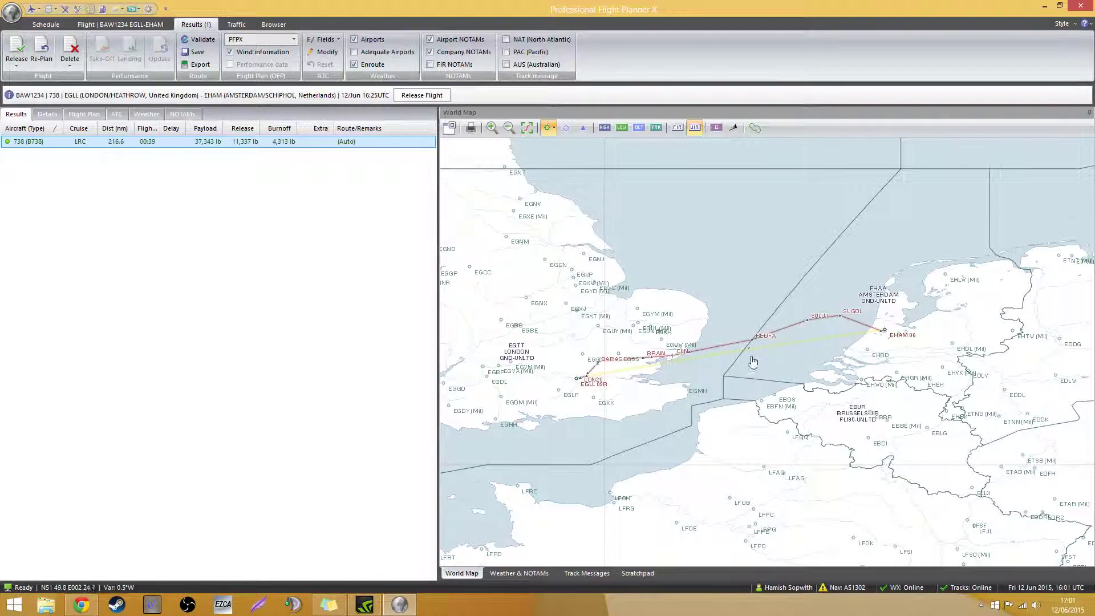
scroll(822, 402, "up", 3)
left_click_drag(635, 366, 798, 391)
scroll(531, 330, "down", 3)
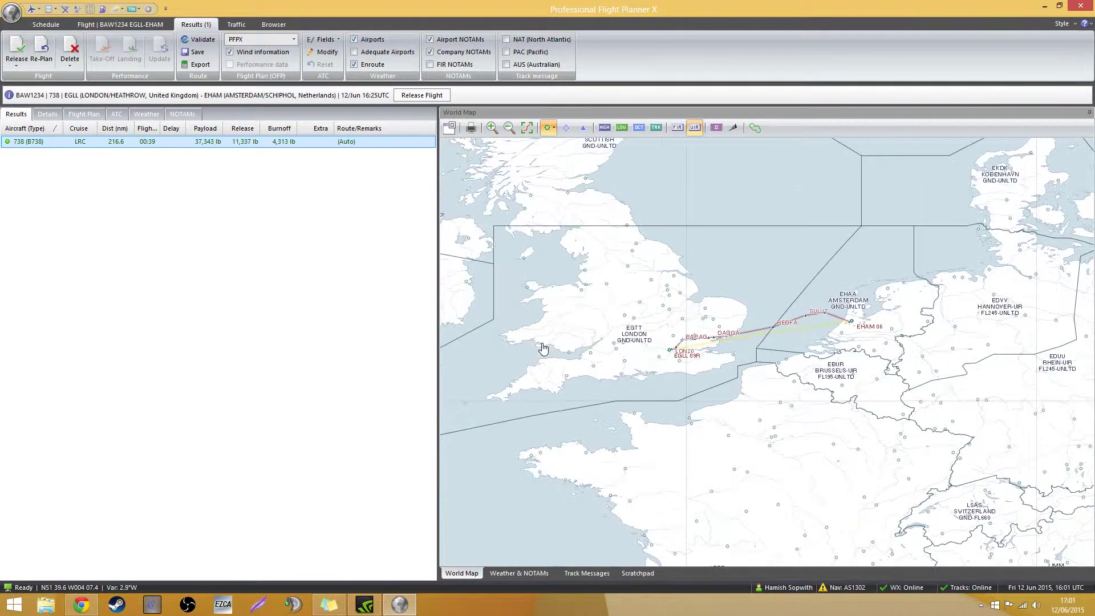
scroll(765, 388, "down", 2)
scroll(616, 286, "down", 2)
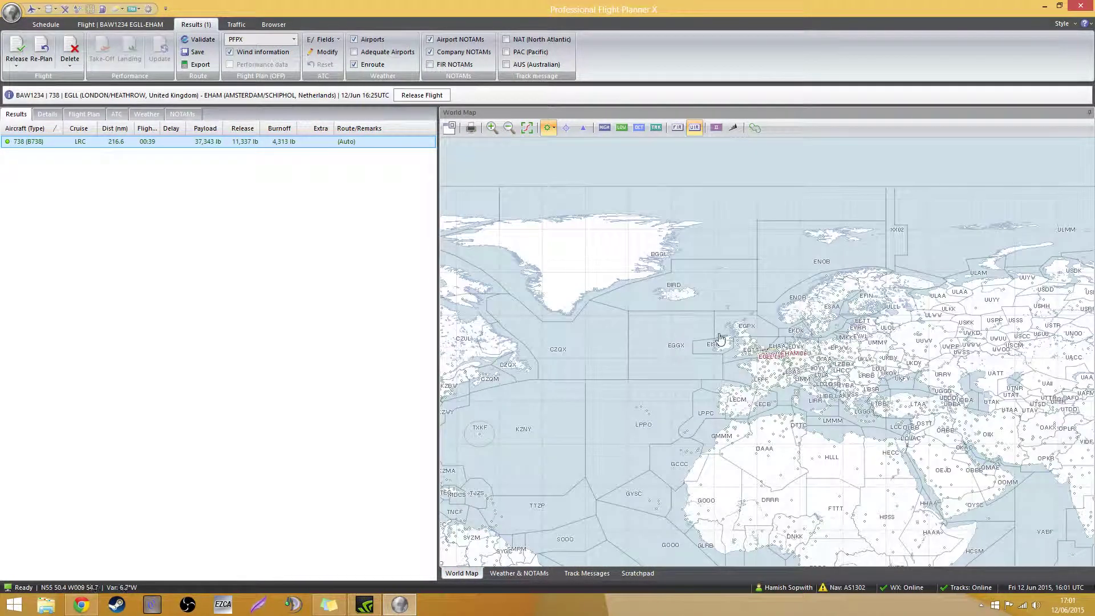
scroll(713, 340, "down", 2)
mouse_move(558, 367)
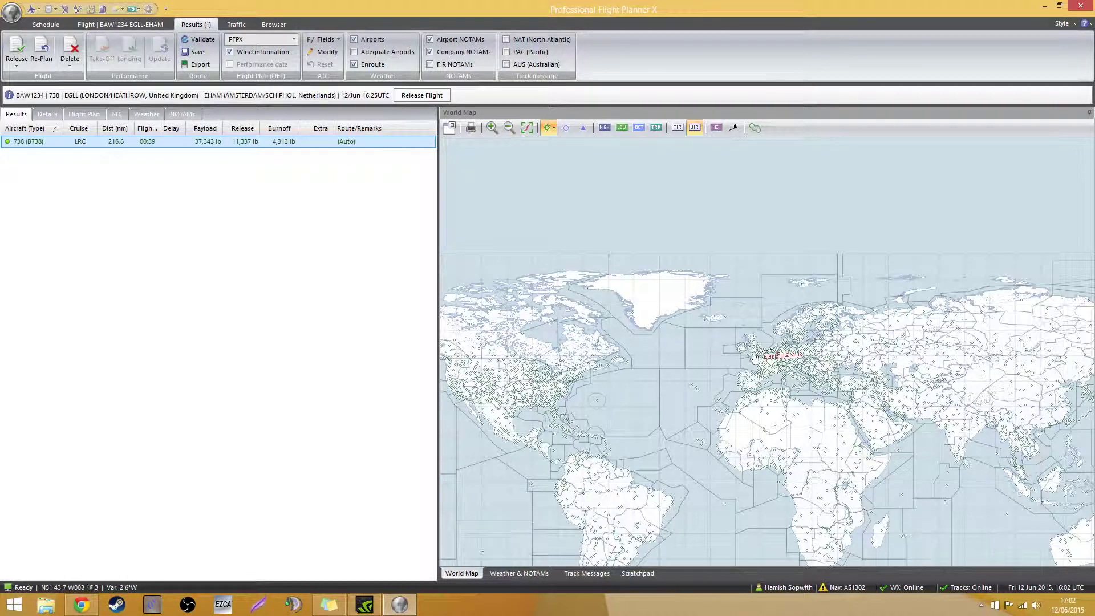
scroll(754, 357, "up", 10)
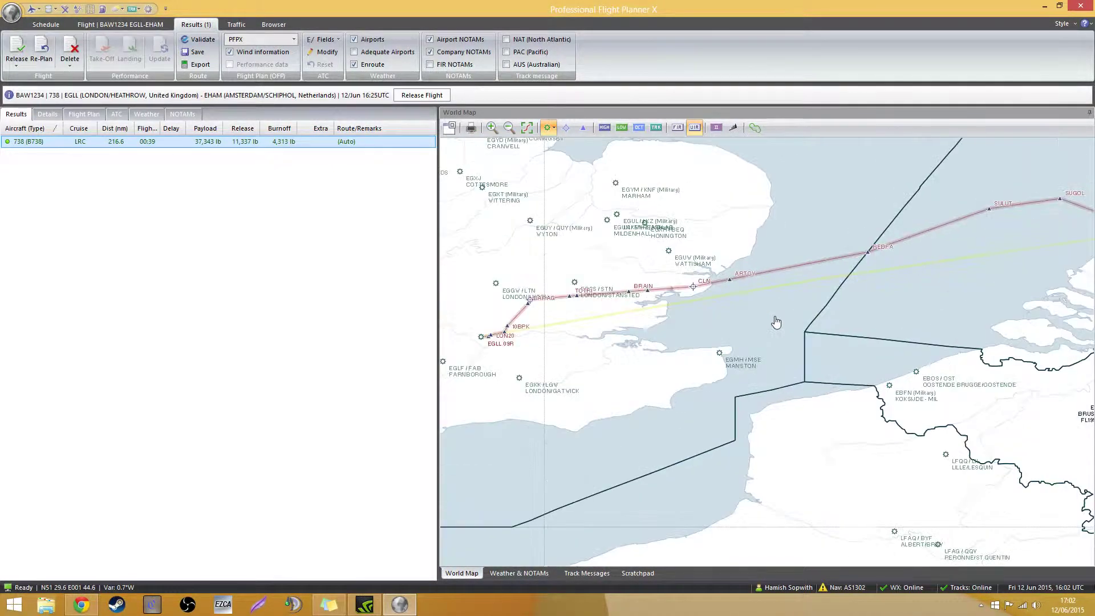
scroll(777, 323, "up", 6)
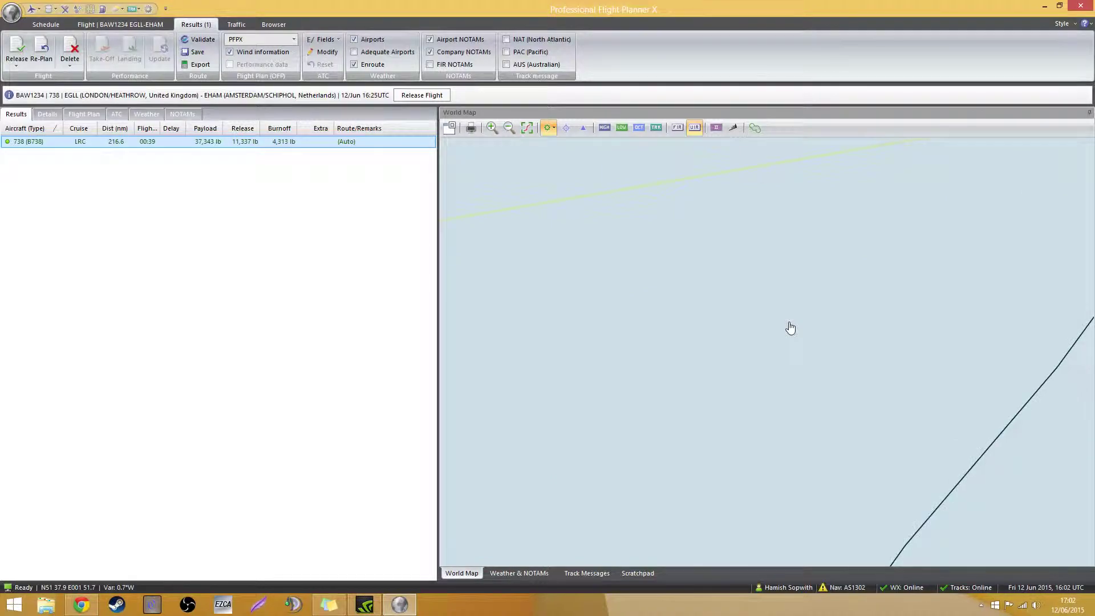
scroll(791, 328, "down", 6)
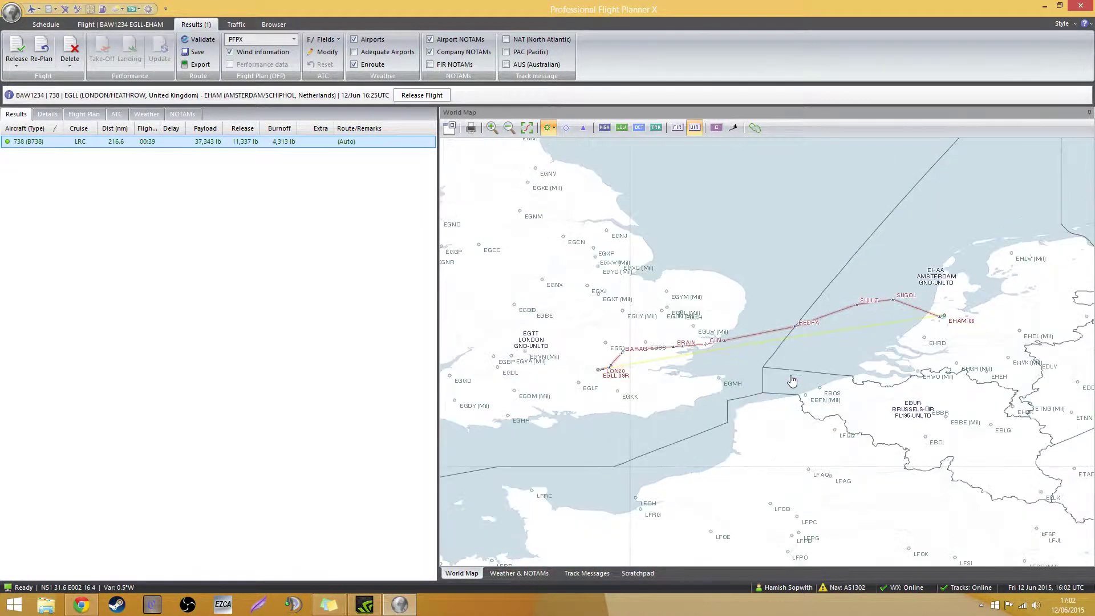
scroll(792, 381, "down", 1)
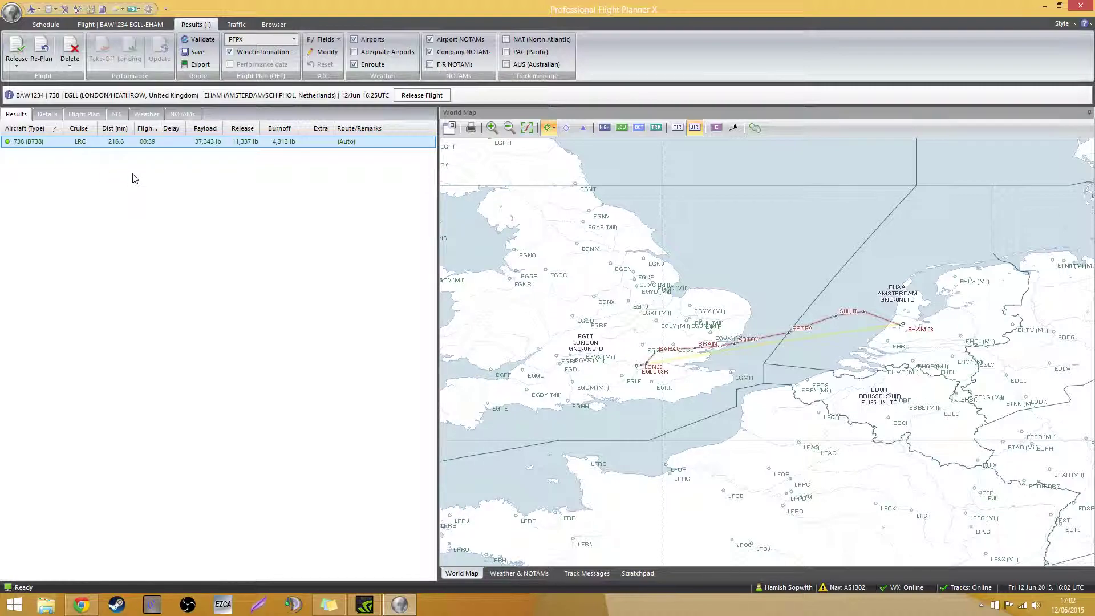
left_click_drag(689, 292, 759, 275)
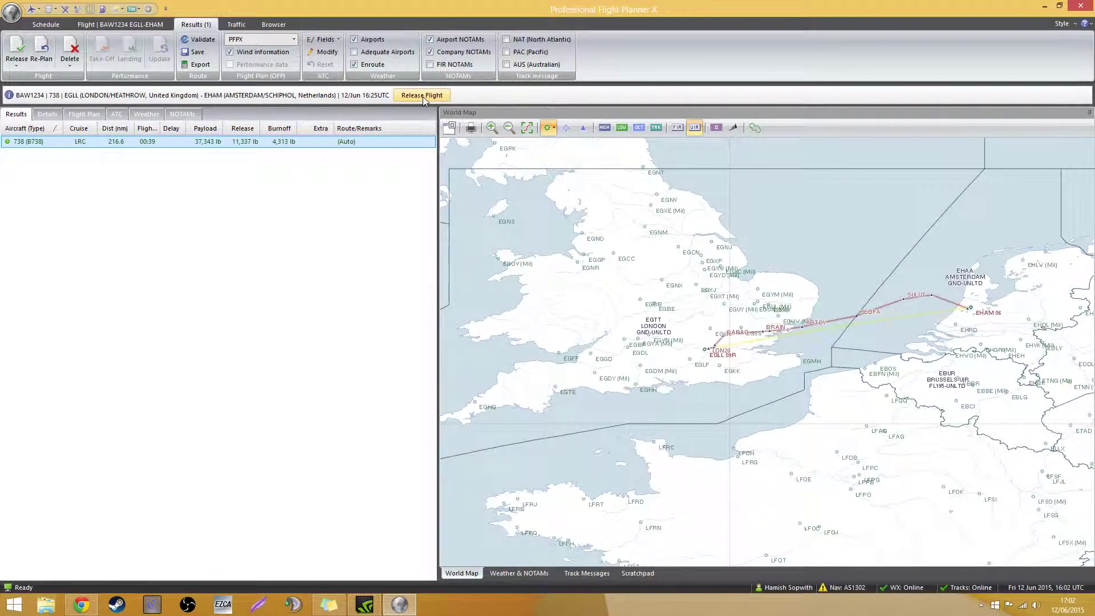
Review the Details and Flight Plan OFP pages, then release BA1234 as Release #1
left_click(57, 115)
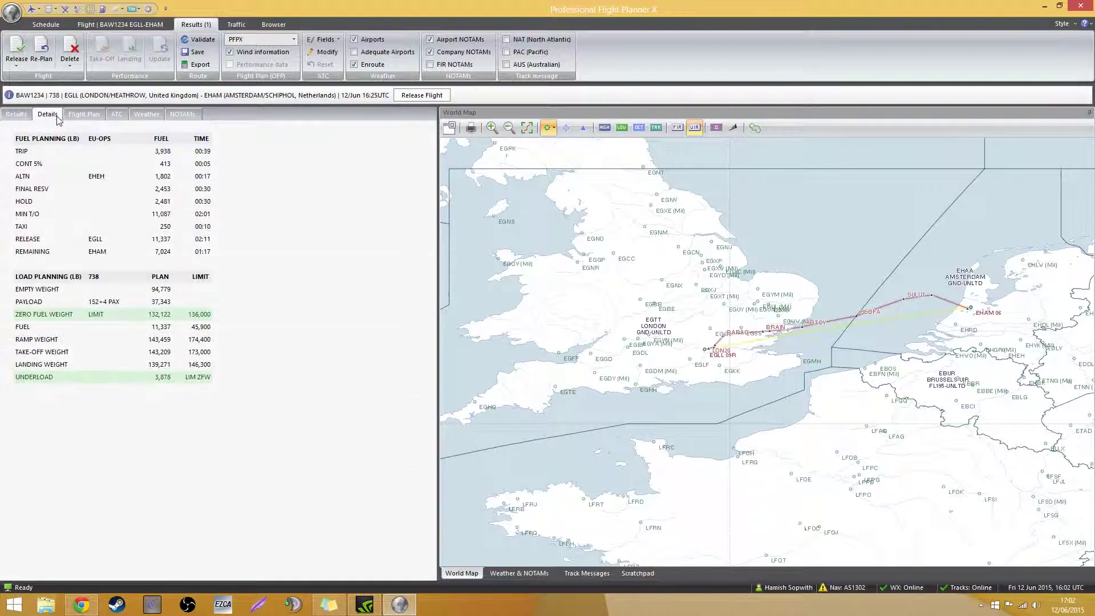
left_click(84, 114)
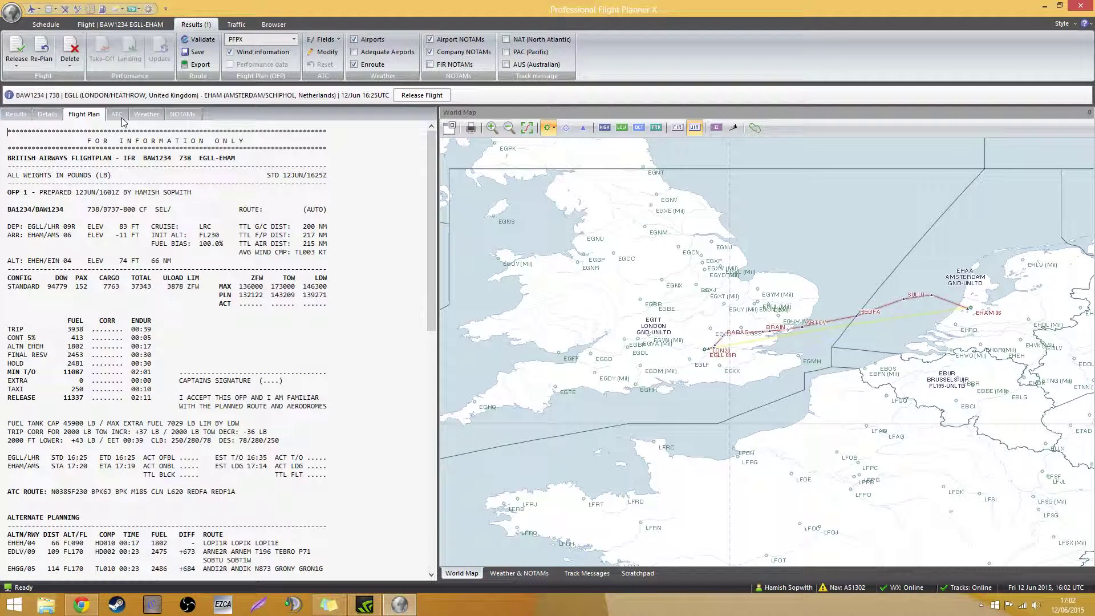
scroll(172, 265, "down", 3)
scroll(173, 265, "down", 5)
scroll(173, 265, "up", 8)
left_click(432, 97)
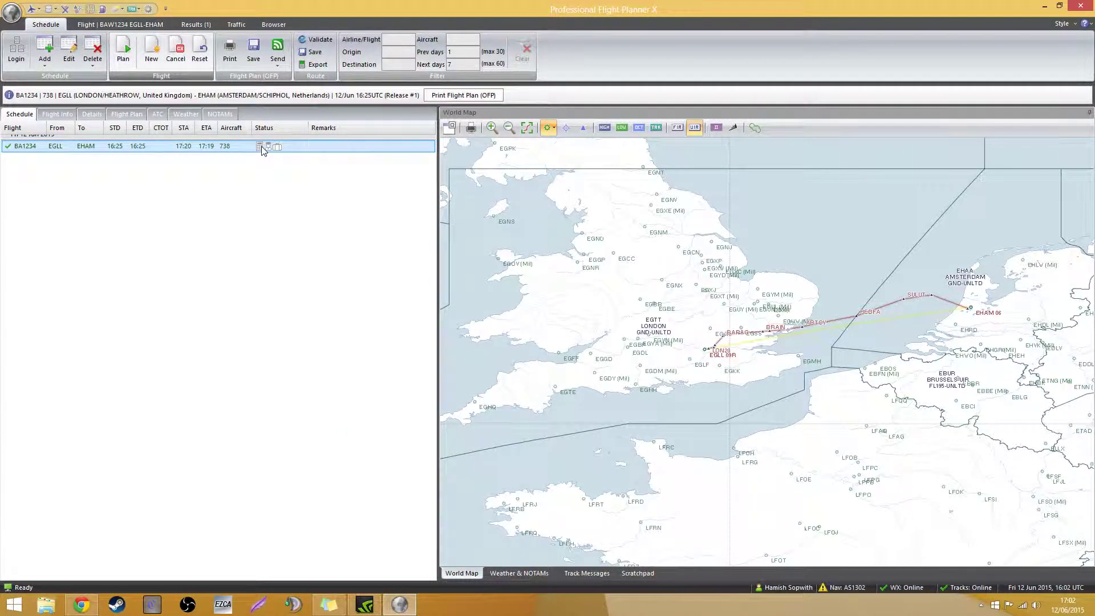
left_click(462, 95)
left_click(482, 202)
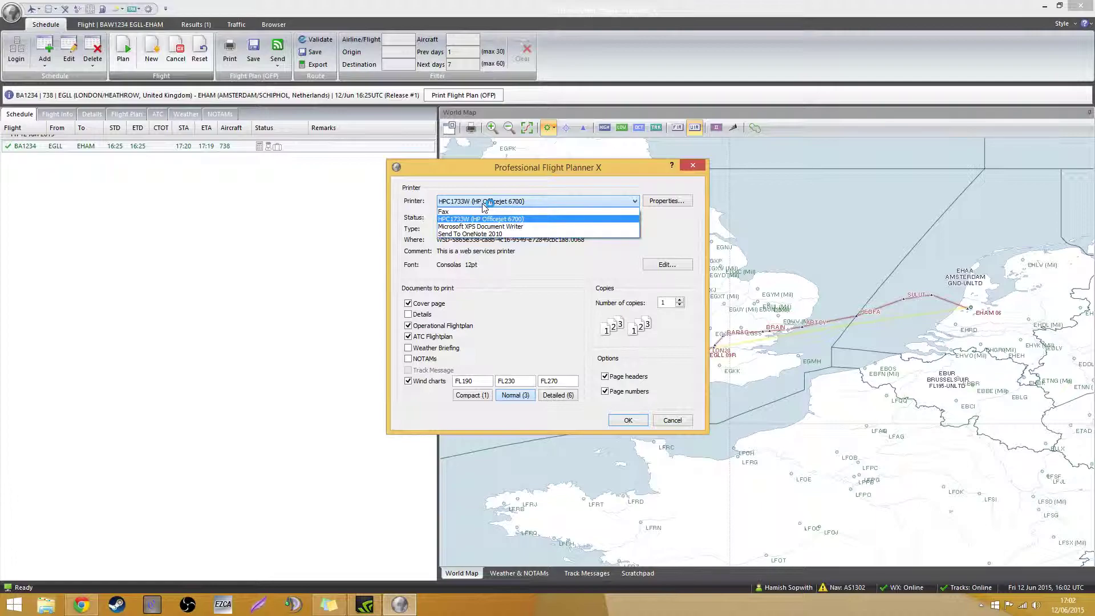
left_click(483, 203)
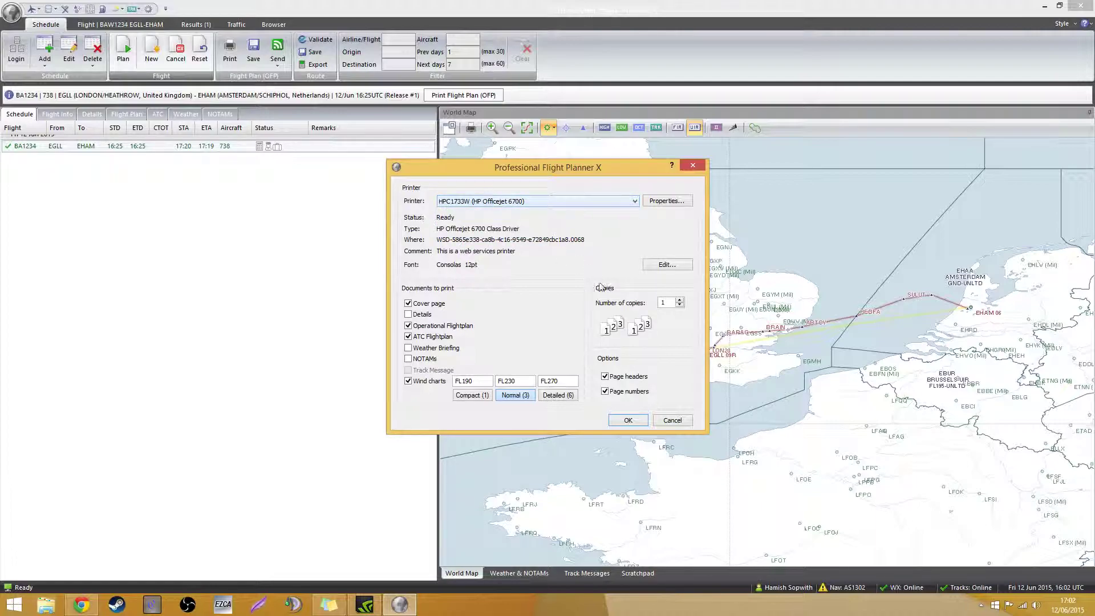
left_click(671, 420)
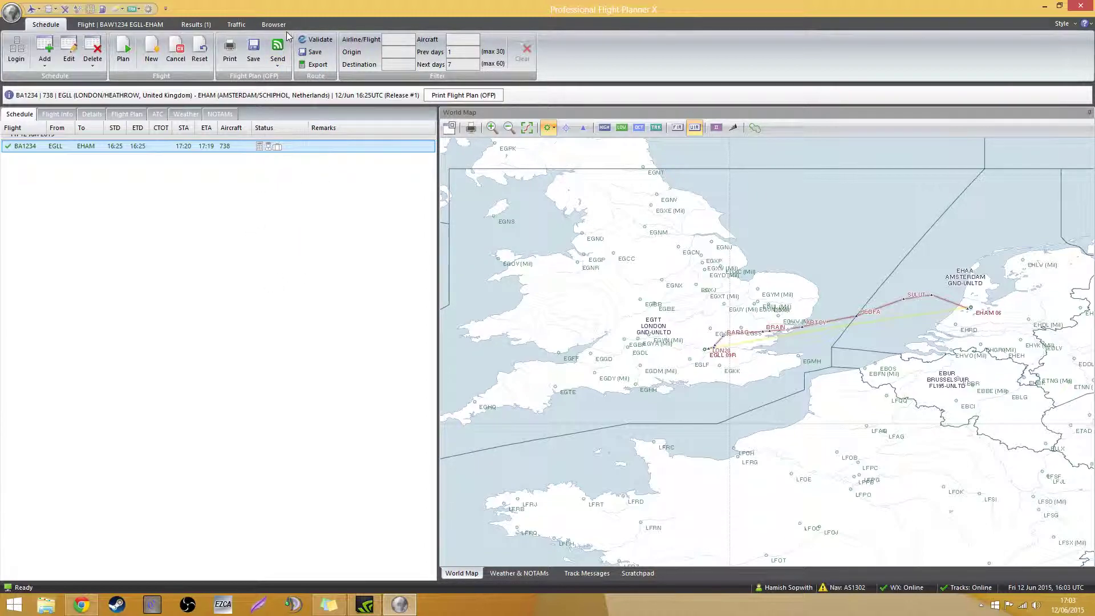
left_click(316, 40)
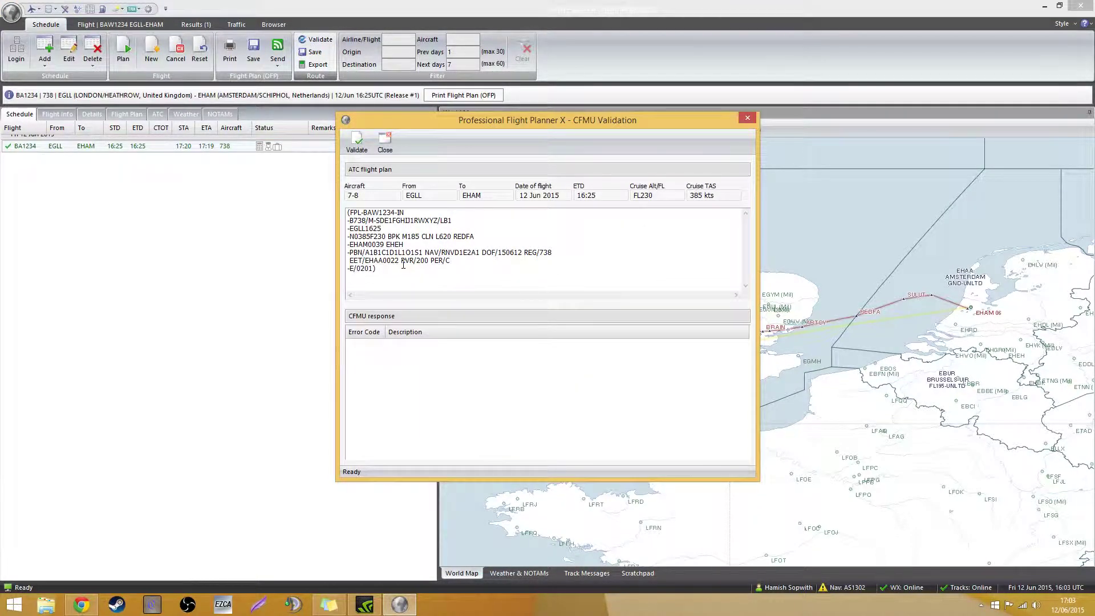
left_click_drag(349, 211, 422, 274)
left_click(423, 276)
left_click_drag(361, 242, 513, 282)
left_click(508, 246)
left_click(748, 118)
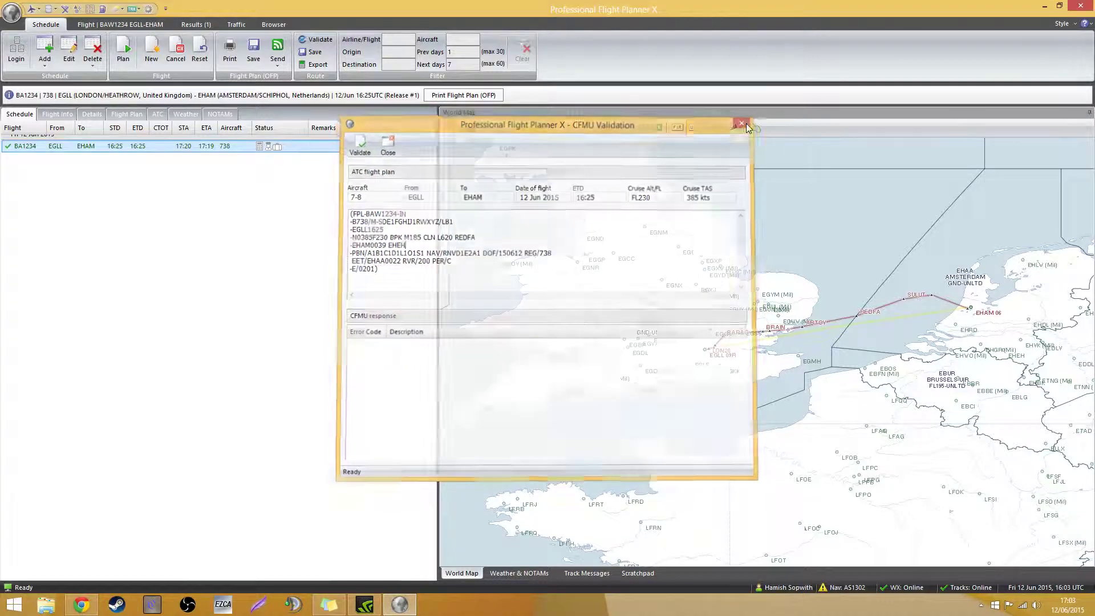
Read through the ATC flight plan message, including airway M185
left_click(158, 115)
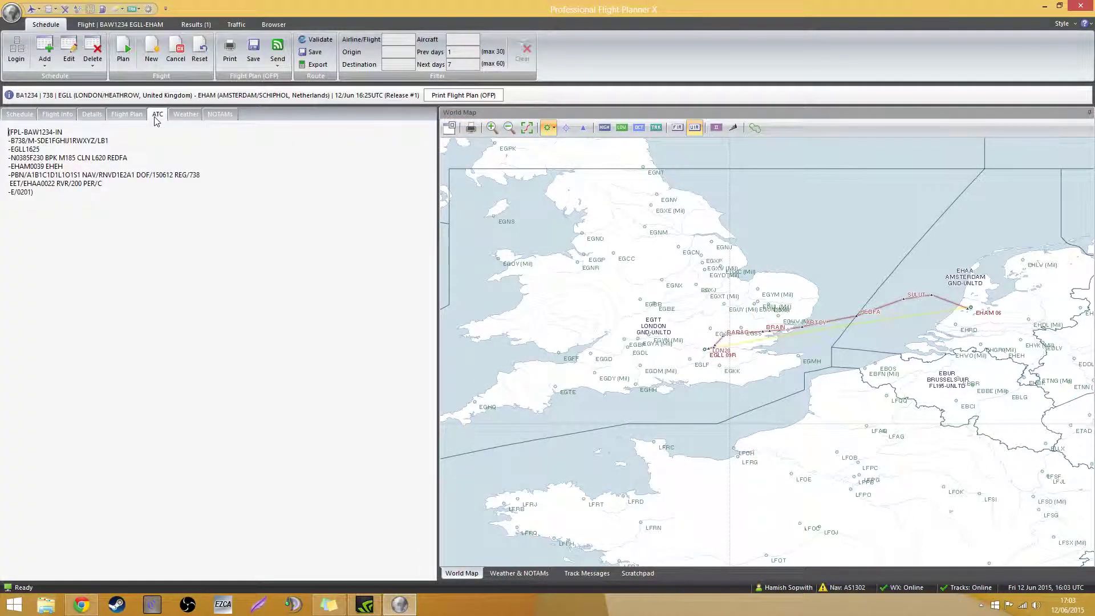
left_click_drag(54, 194, 8, 133)
left_click(13, 133)
left_click_drag(55, 200, 97, 195)
left_click(17, 134)
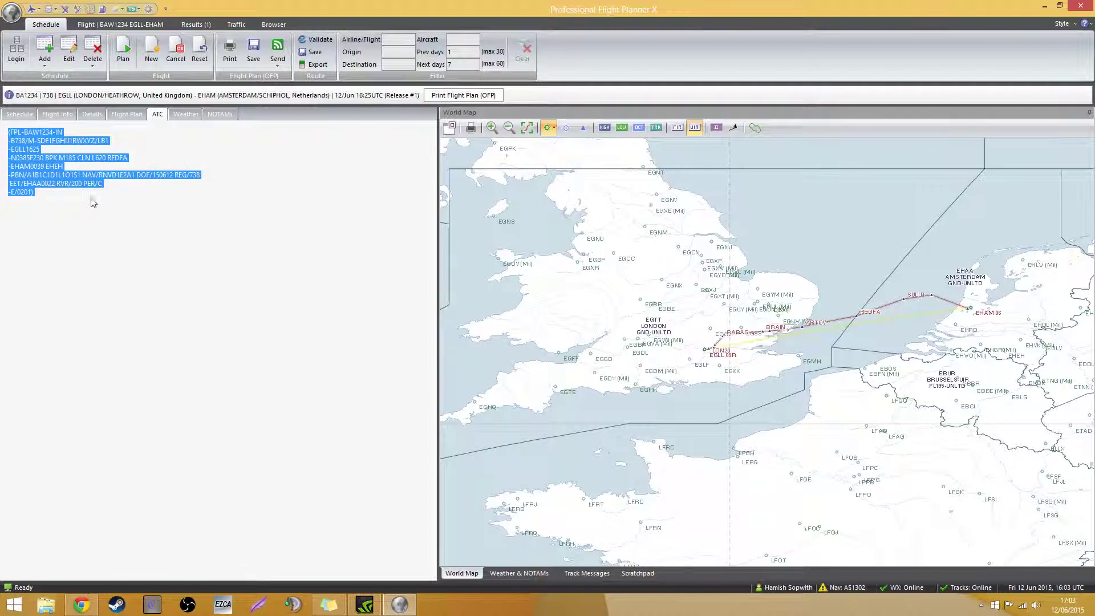
left_click(97, 200)
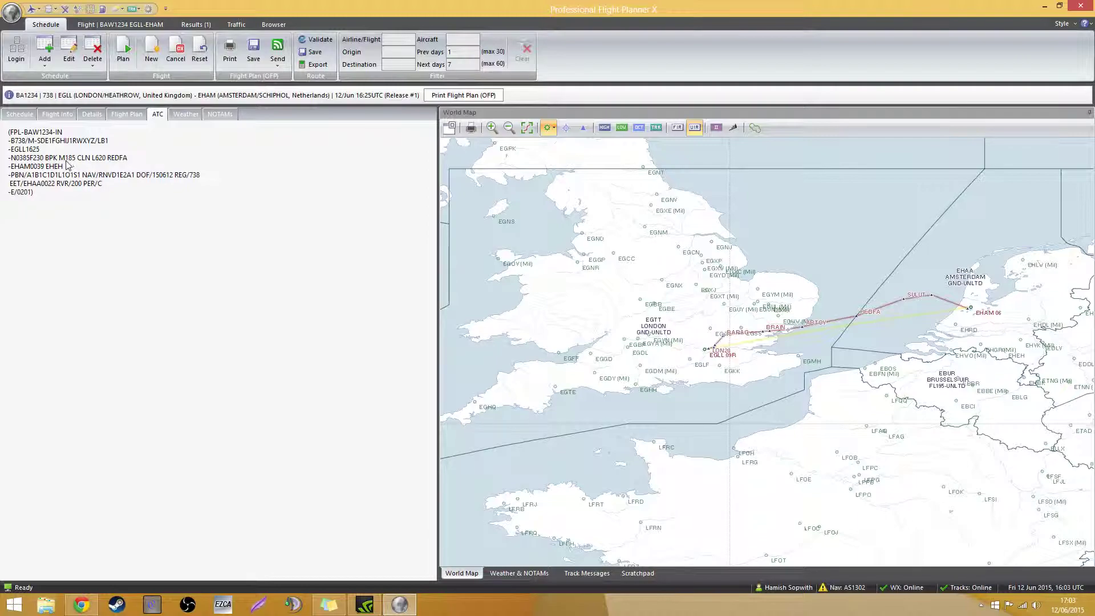
left_click_drag(61, 162, 68, 162)
left_click(71, 164)
Review METARs and TAFs for EGLL, EHAM and the alternate airports
left_click(187, 115)
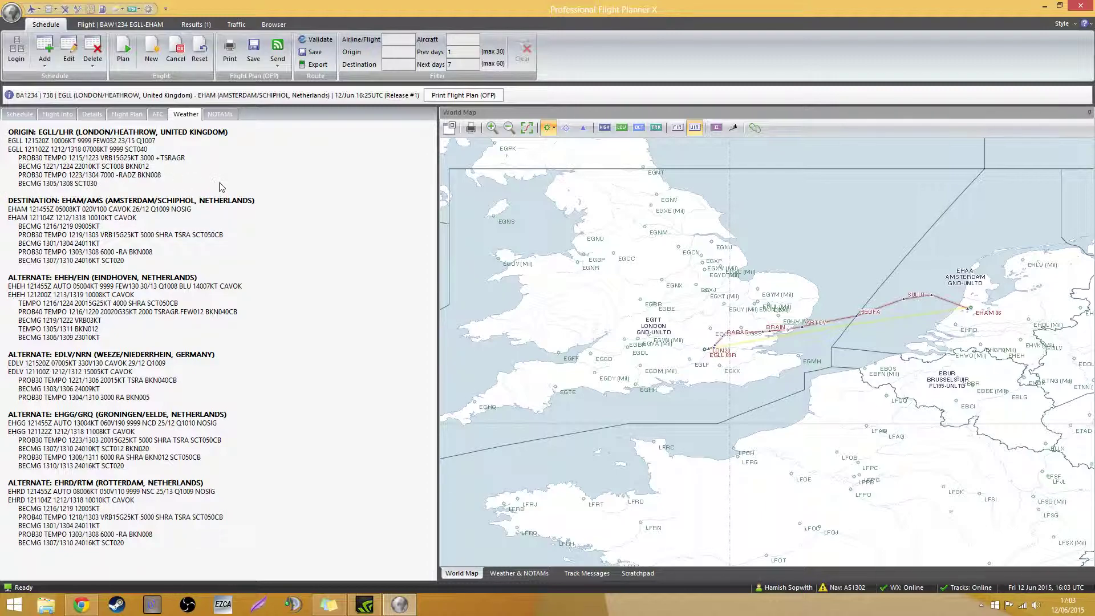
left_click_drag(137, 183, 67, 149)
left_click(165, 184)
Open the route export for EGLLEHAM01 and untick Flight Sim Commander
left_click(19, 114)
left_click(314, 64)
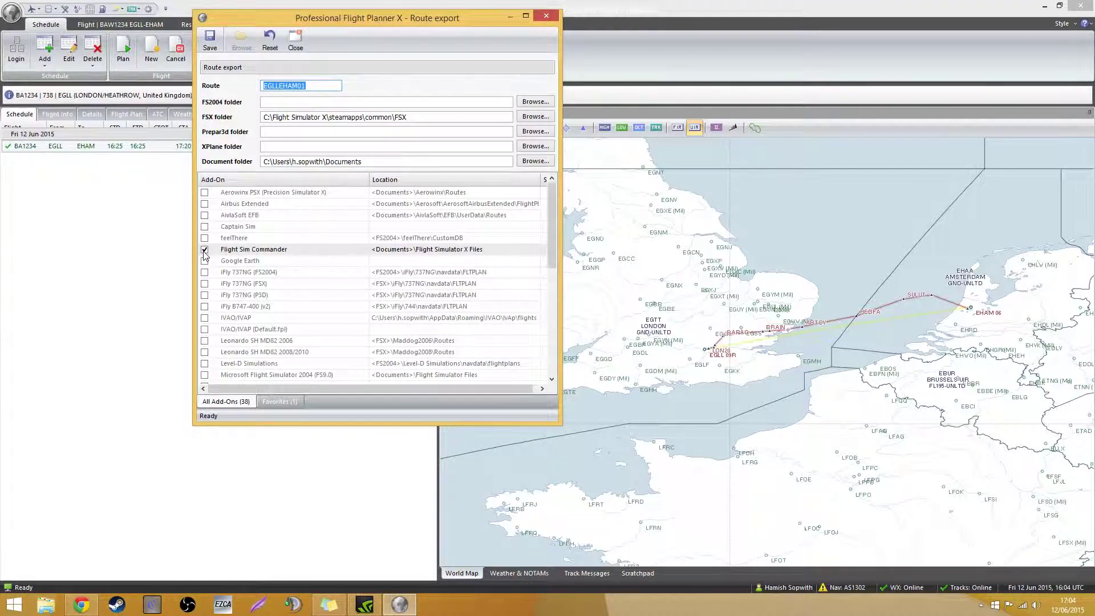
left_click(235, 261)
scroll(245, 268, "down", 5)
scroll(263, 273, "up", 5)
left_click(204, 249)
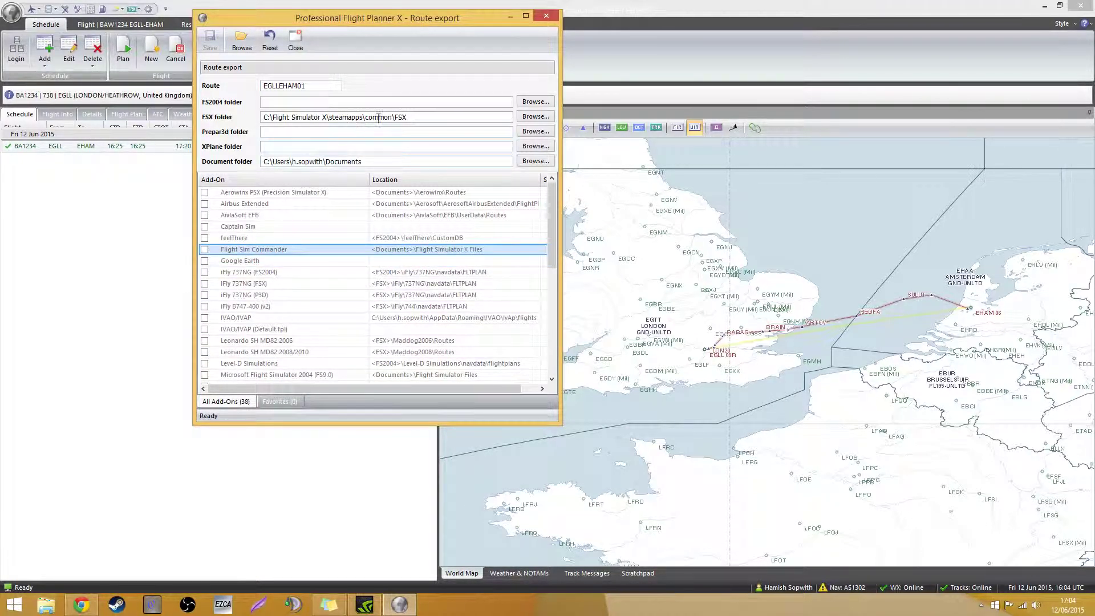
Set the FSX folder to C:\Flight Simulator X\steamapps\common\FSX
left_click(534, 117)
left_click_drag(453, 187, 451, 211)
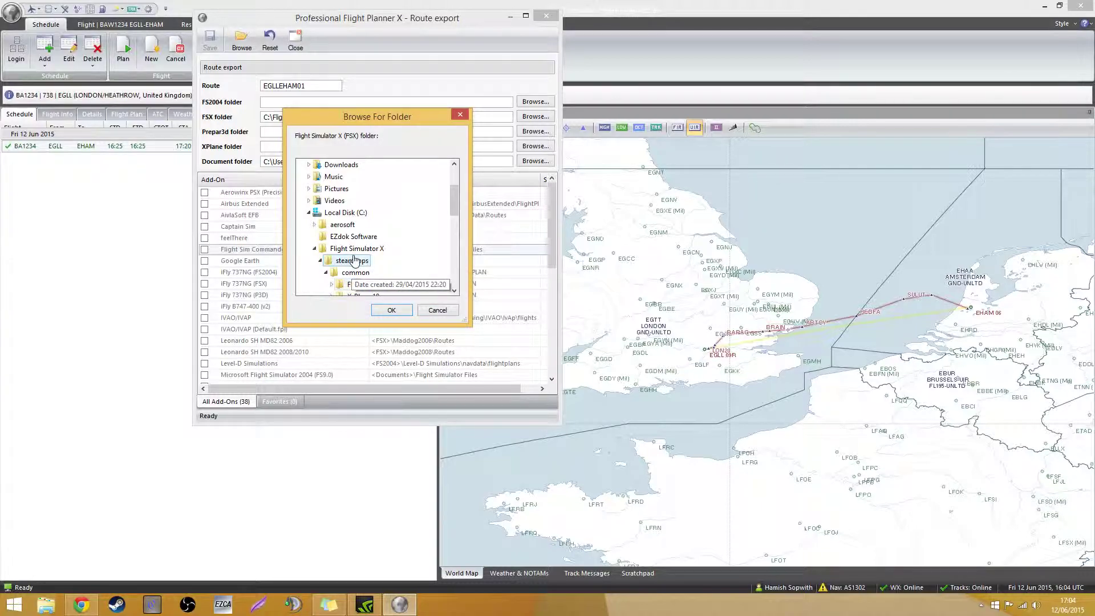
left_click(351, 284)
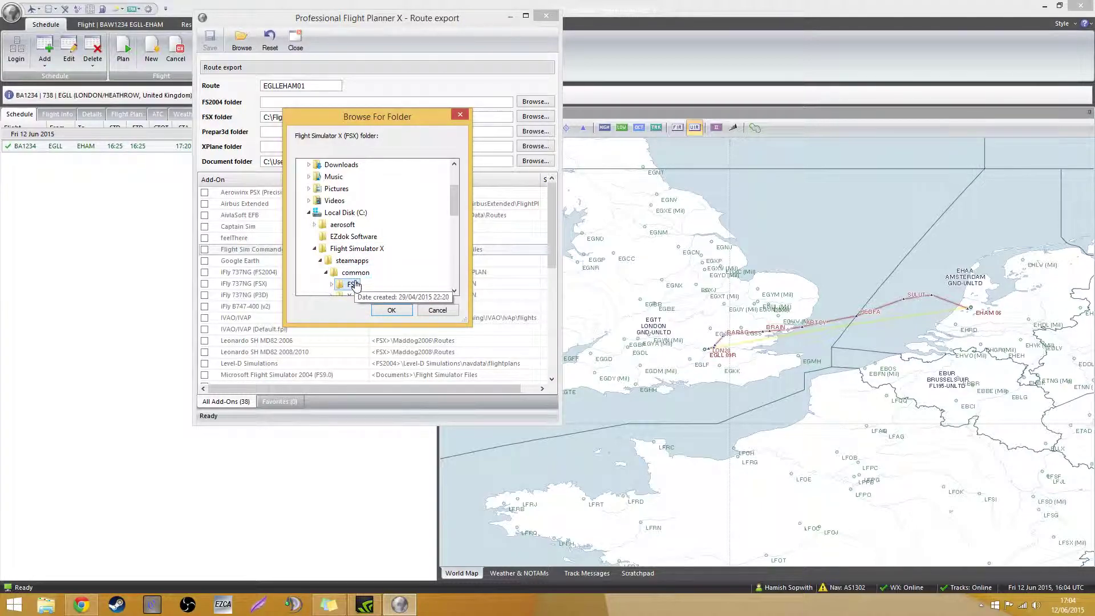
left_click(409, 312)
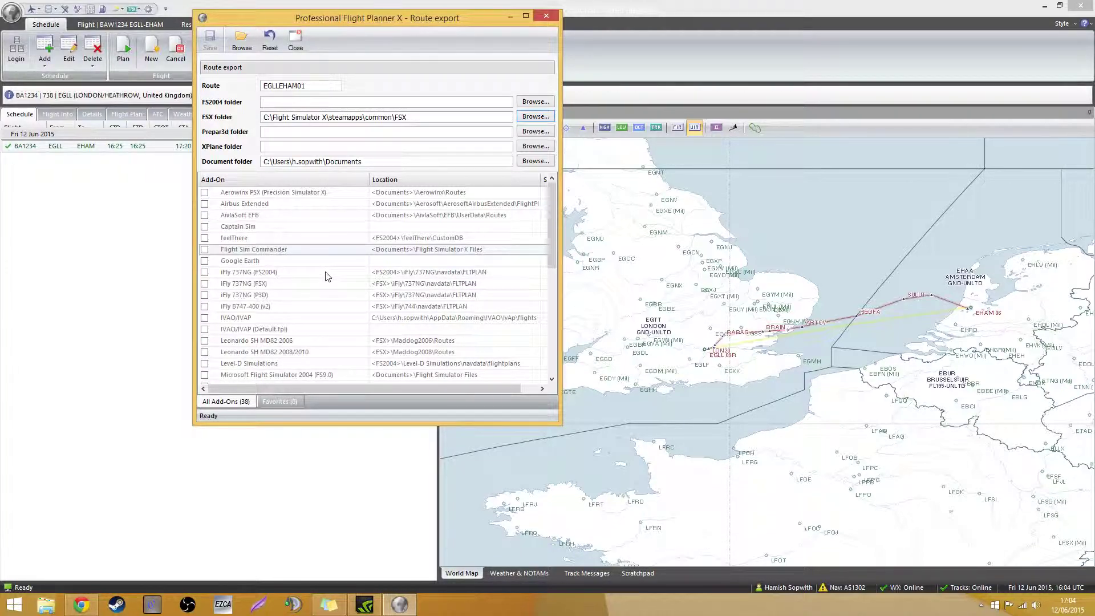
Keep route name EGLLEHAM01 and tick PMDG Simulations NGX as the only export target
double_click(320, 85)
type("E")
type("GL")
scroll(297, 288, "down", 3)
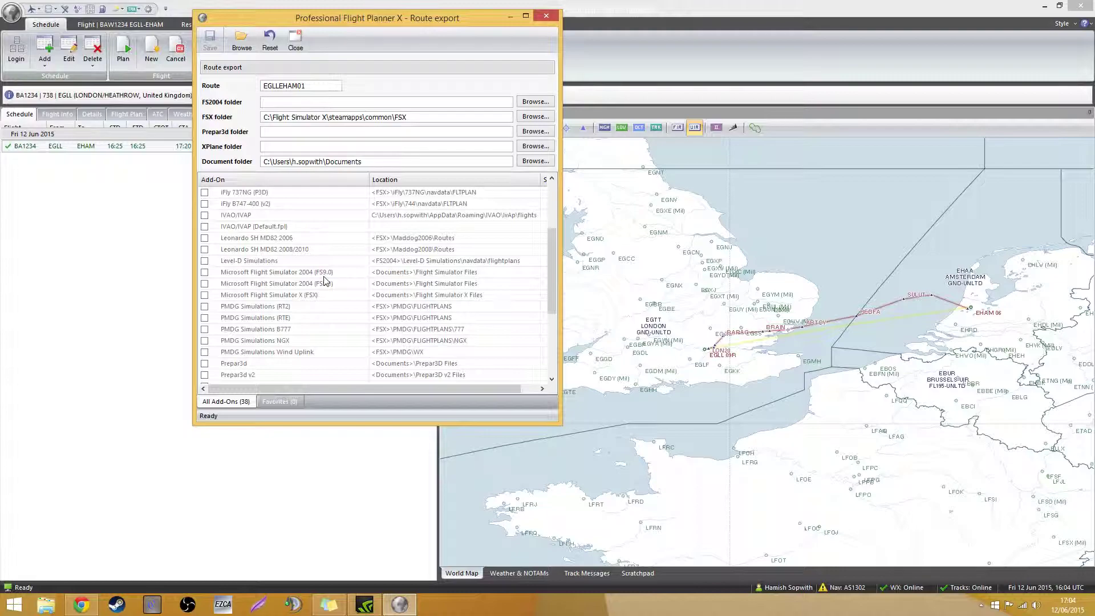
scroll(335, 303, "down", 2)
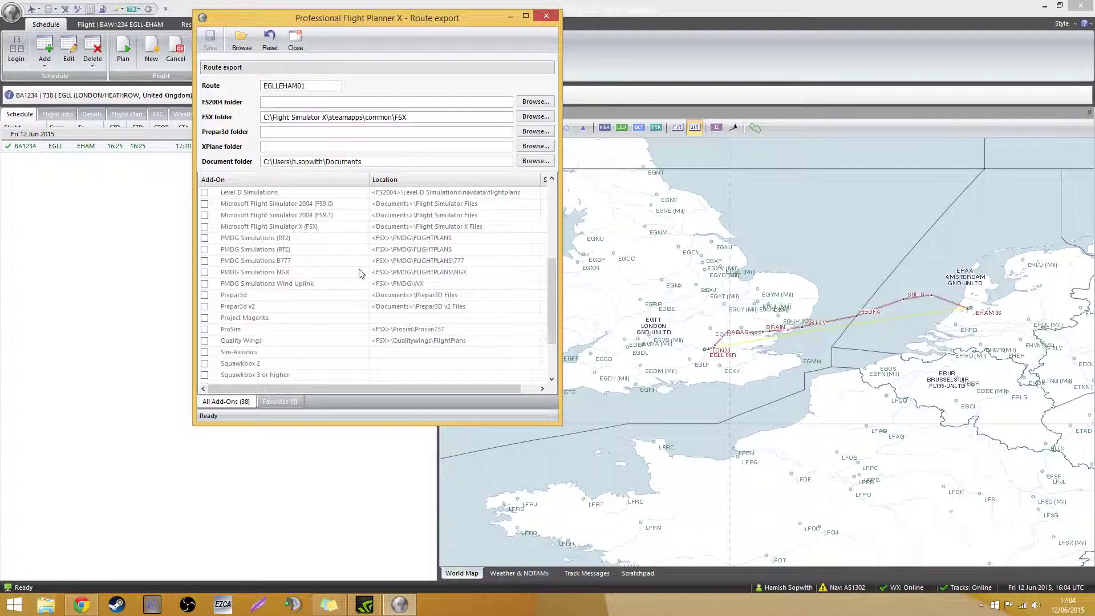
scroll(360, 274, "down", 2)
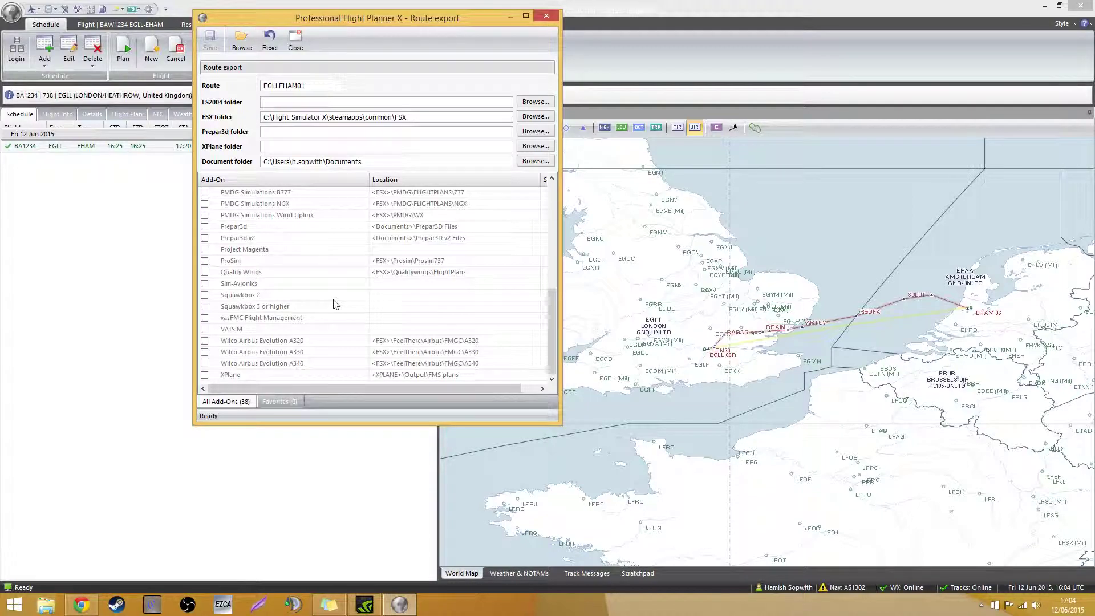
scroll(334, 296, "up", 3)
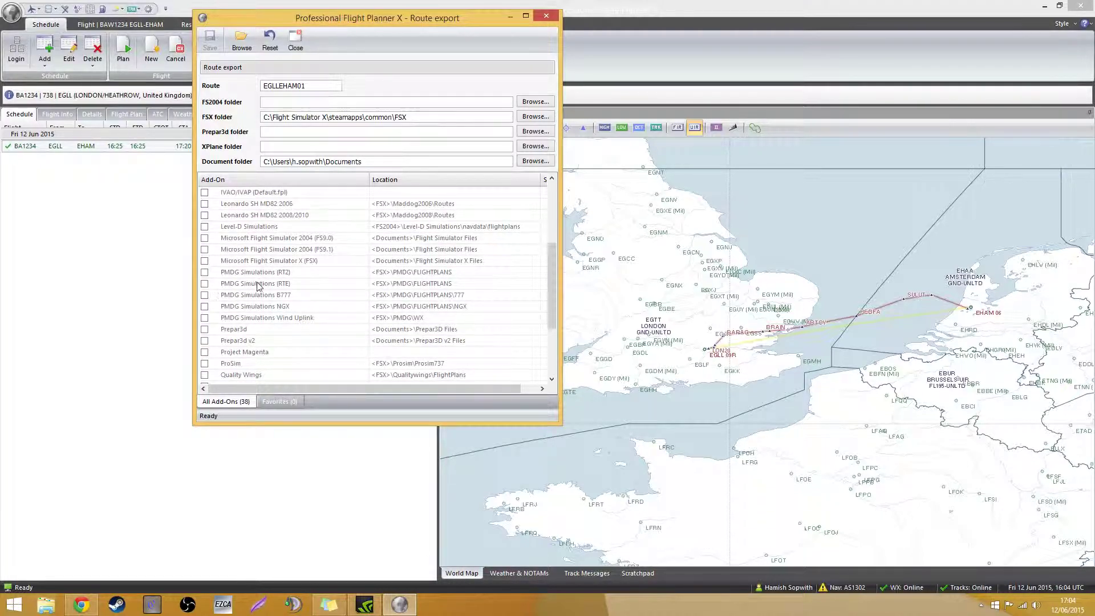
left_click(352, 319)
left_click(205, 318)
left_click(205, 319)
left_click(205, 307)
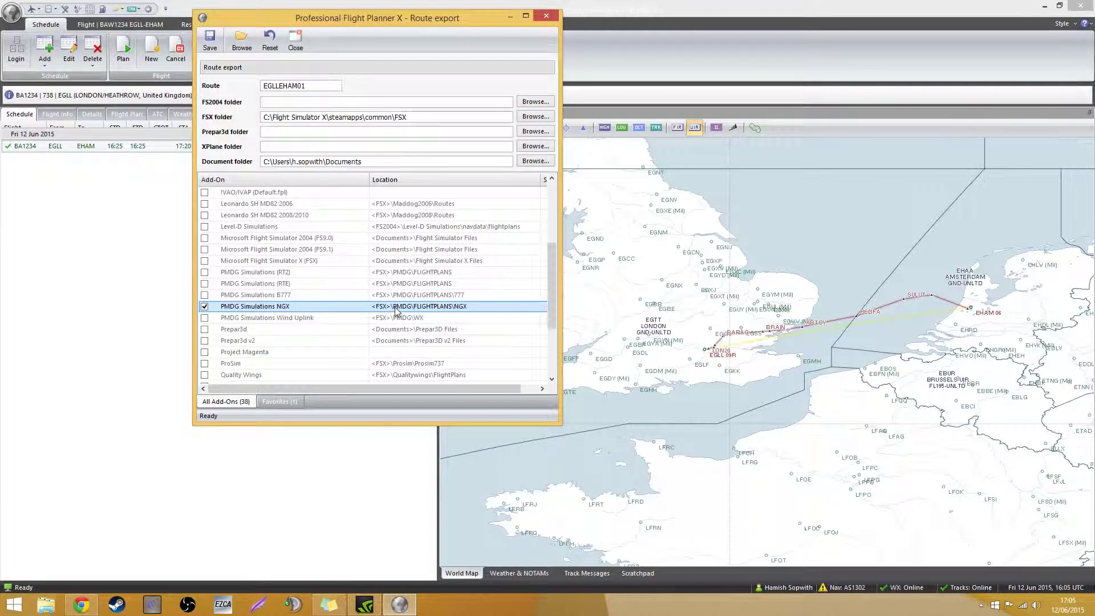
Save the route for the NGX, dismiss the confirmation and open File Explorer
left_click(210, 40)
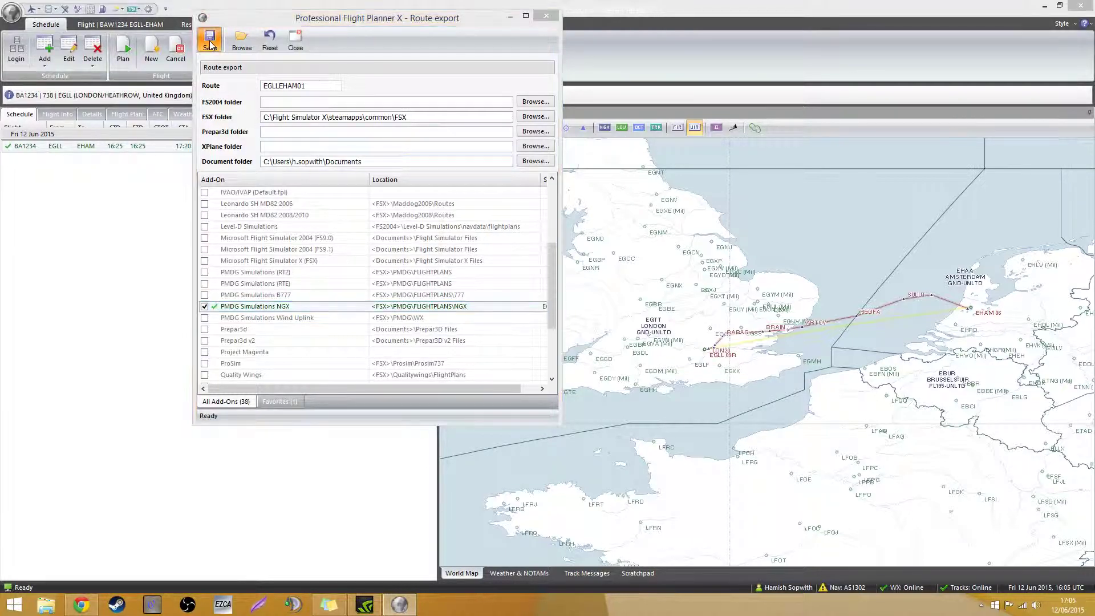
left_click(415, 250)
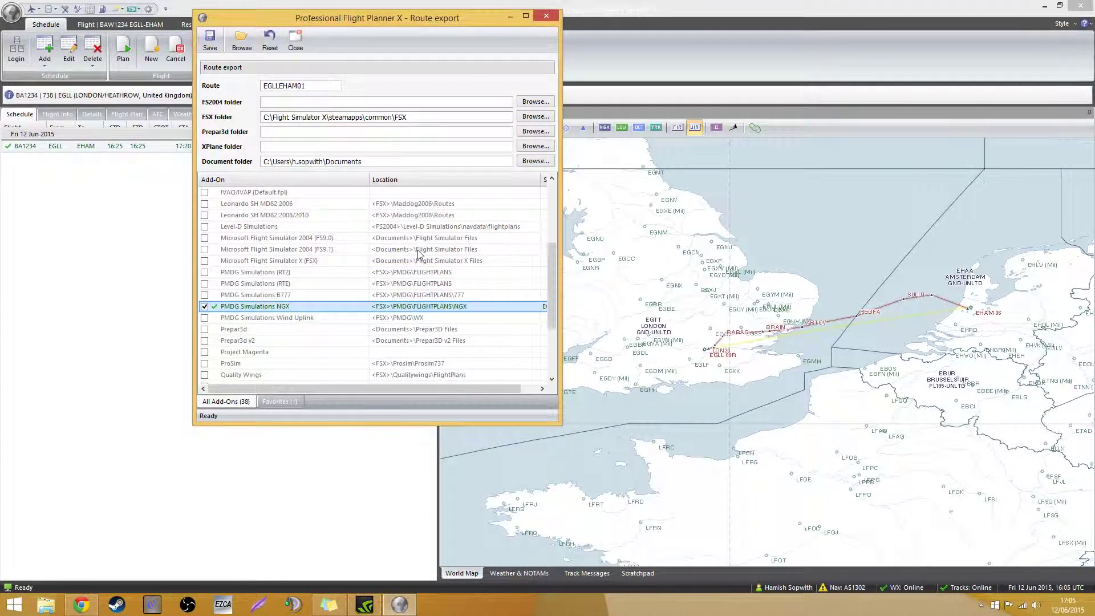
left_click(46, 604)
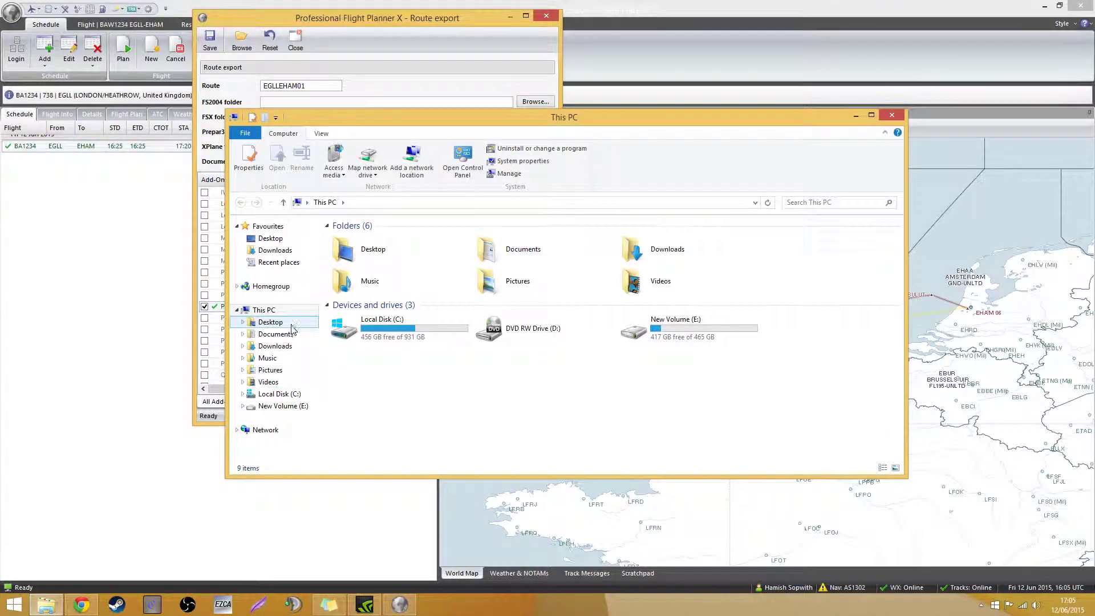
Navigate to C:\Flight Simulator X\steamapps\common\FSX\PMDG\FLIGHTPLANS\NGX
left_click(280, 394)
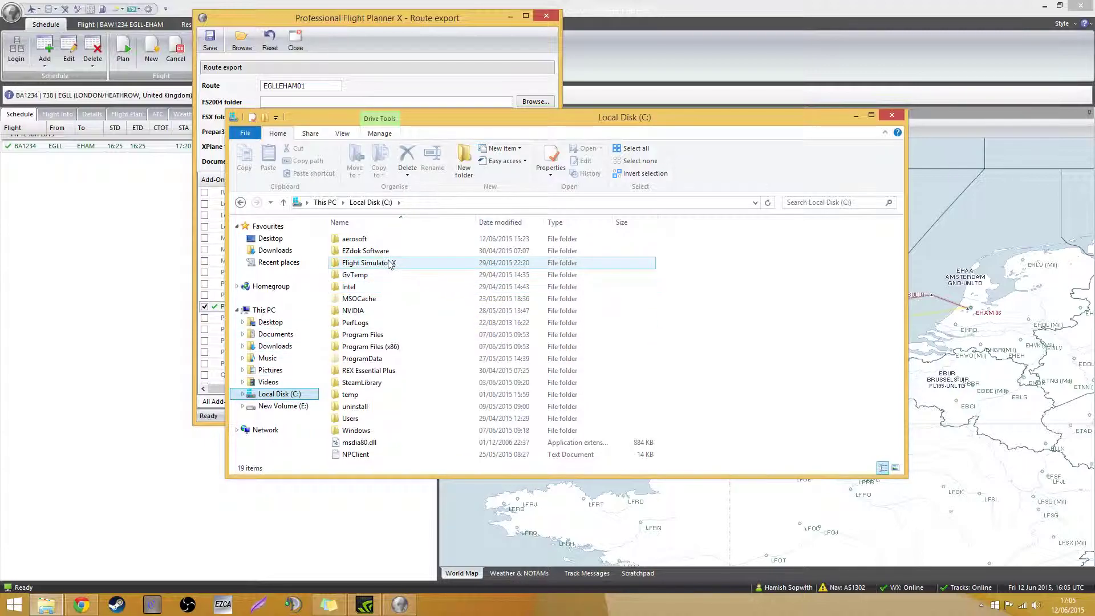
double_click(390, 263)
double_click(371, 240)
double_click(375, 240)
double_click(372, 239)
left_click(393, 408)
scroll(395, 411, "down", 3)
scroll(395, 411, "down", 3)
left_click(373, 348)
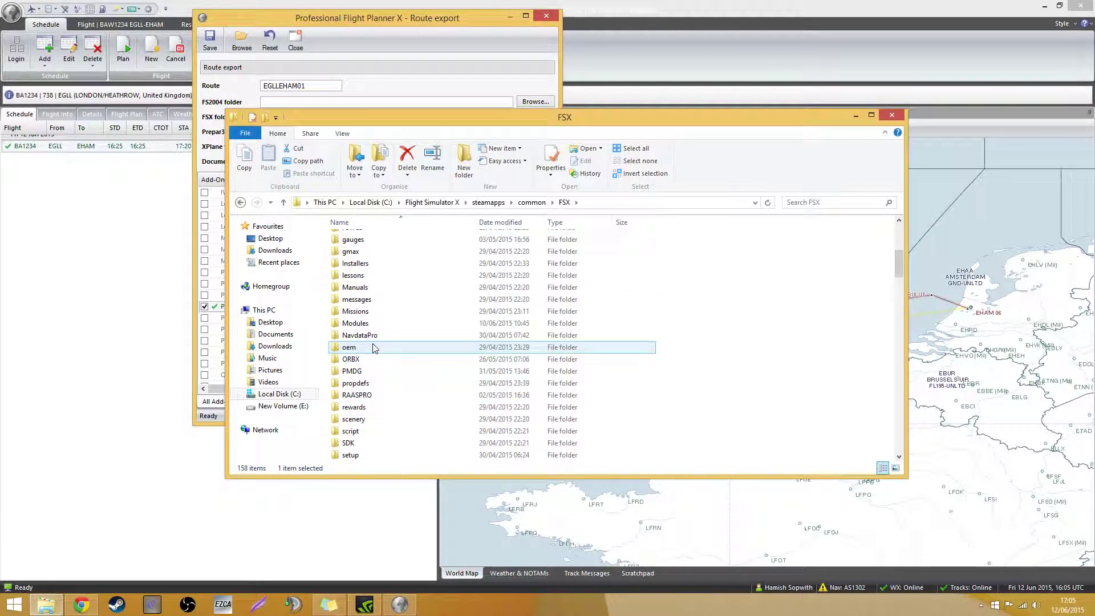
double_click(374, 370)
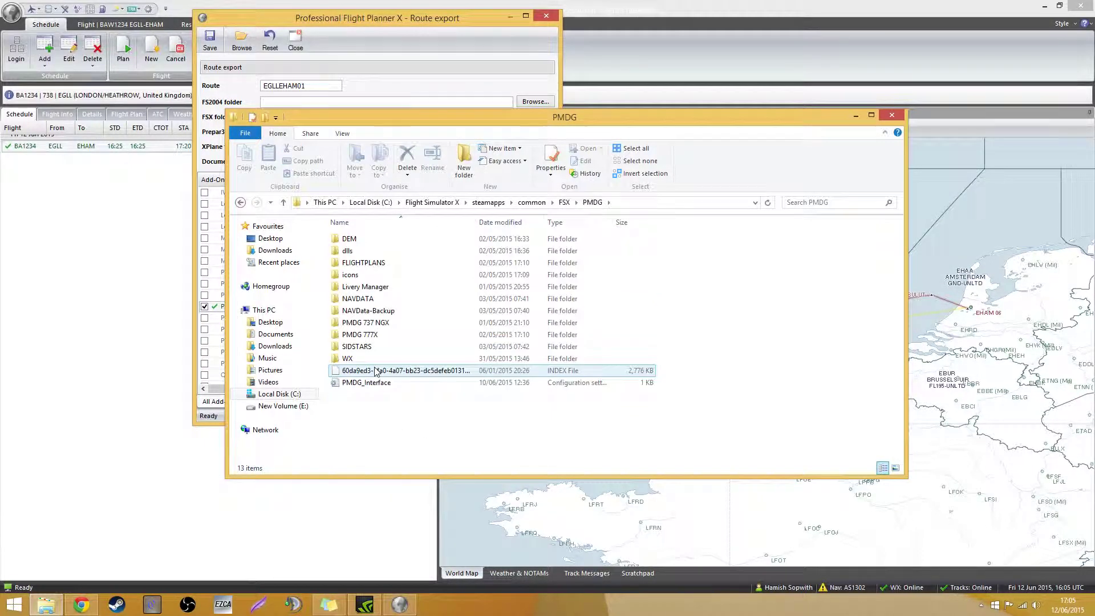
left_click_drag(420, 130, 426, 93)
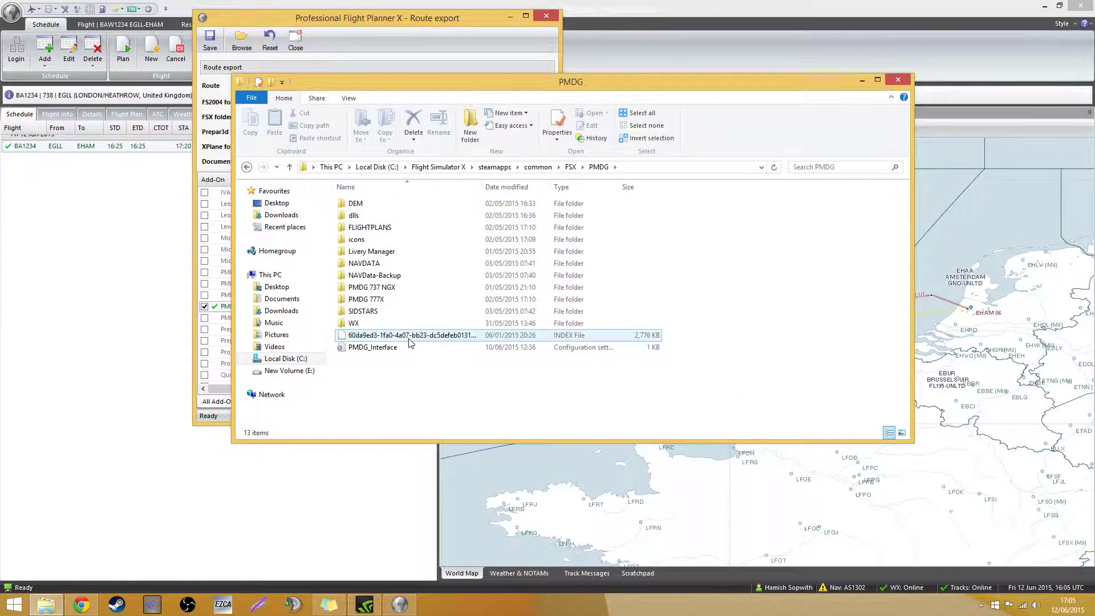
left_click(394, 228)
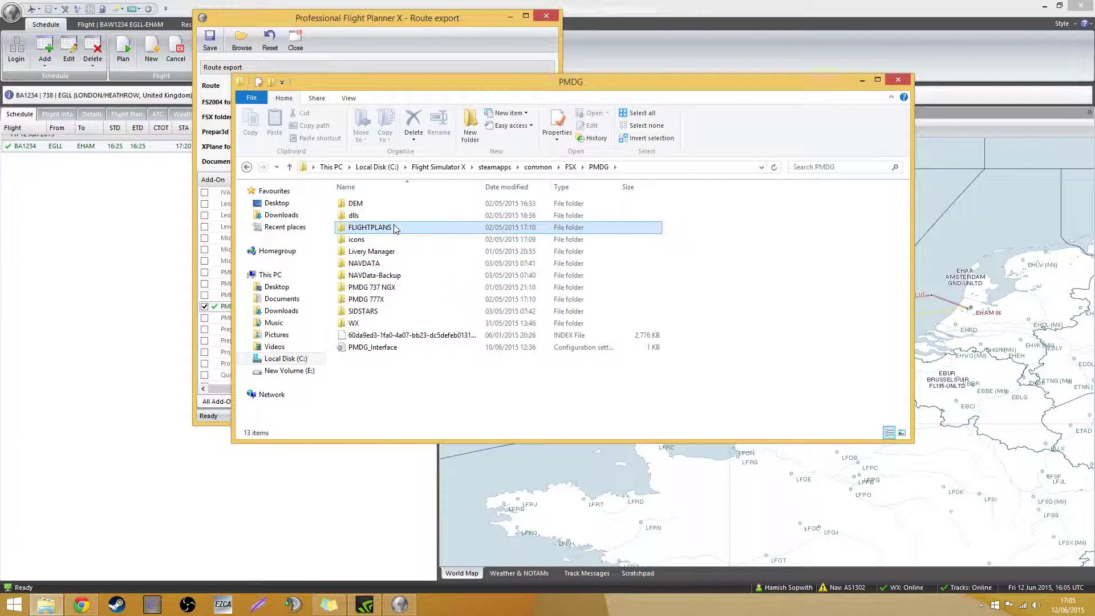
double_click(394, 229)
double_click(384, 205)
left_click(392, 217)
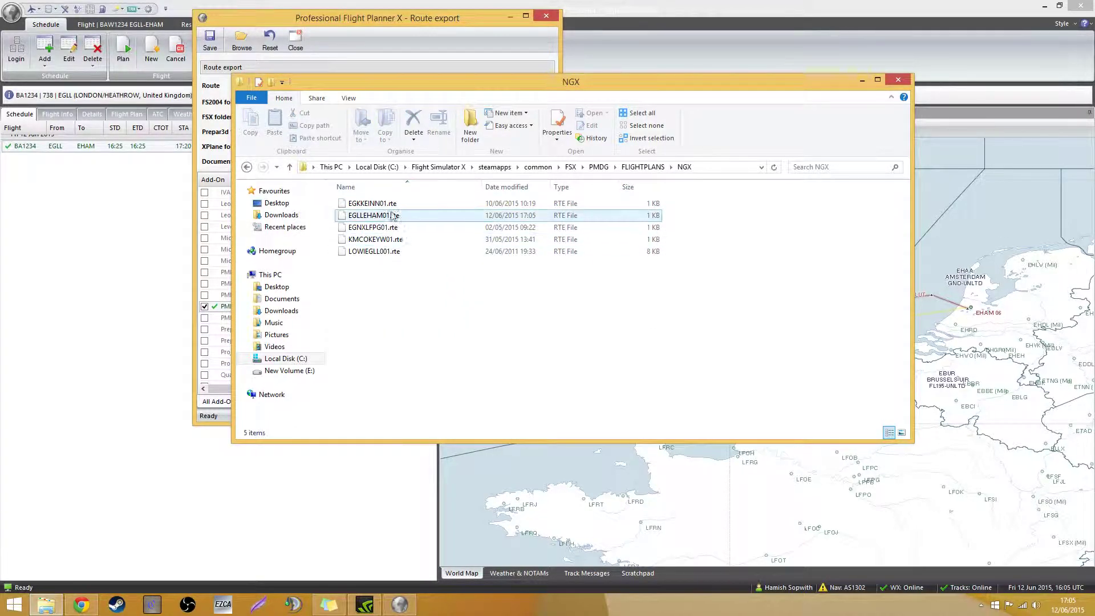
Delete old routes EGKKEINN01, EGNXLFPG01, KMCOKEYW01 and LOWIEGLL001, leaving EGLLEHAM01.rte
left_click(402, 203)
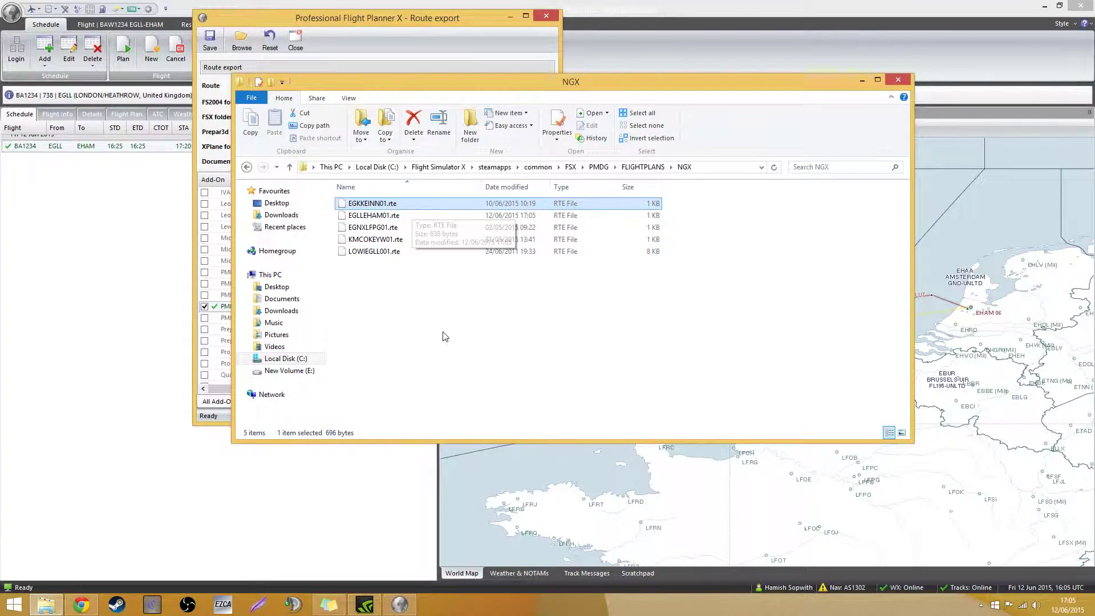
key("Delete")
left_click(508, 215)
key("Delete")
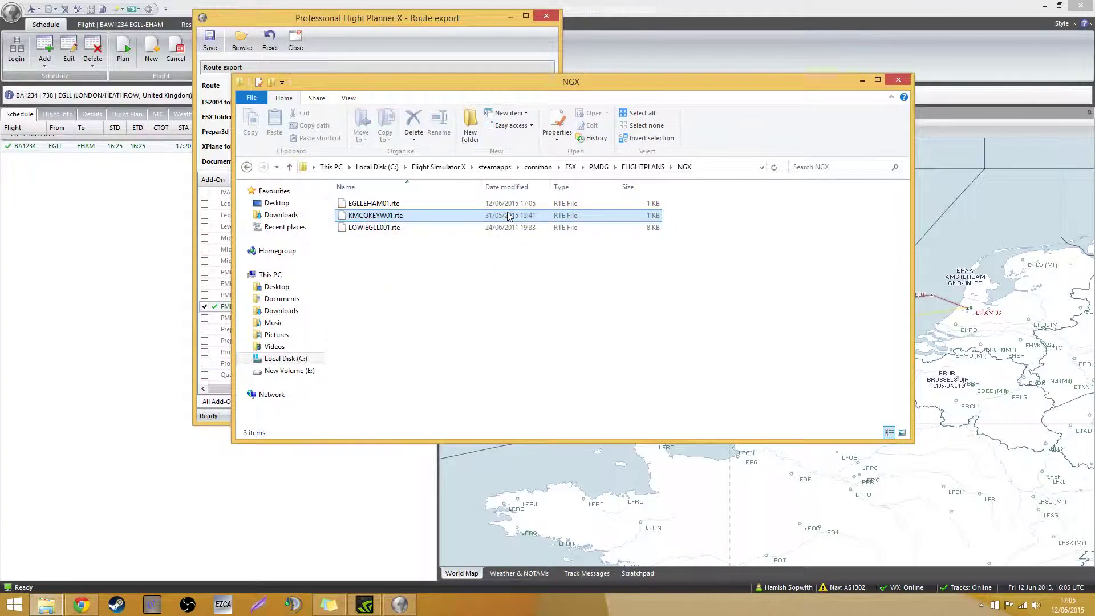
left_click(508, 213)
key("Delete")
left_click(508, 213)
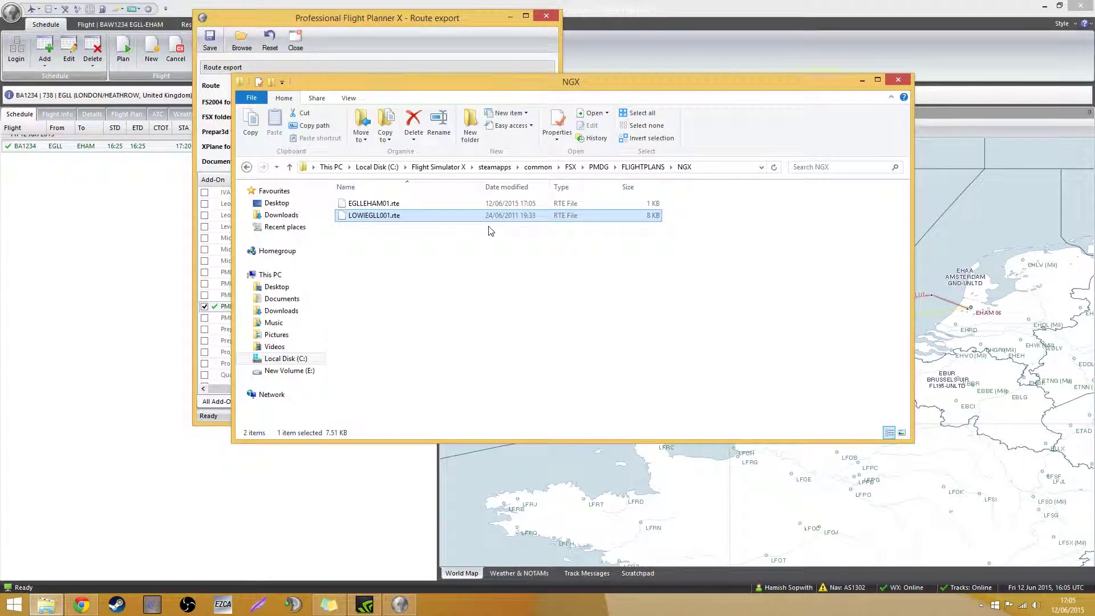
key("Delete")
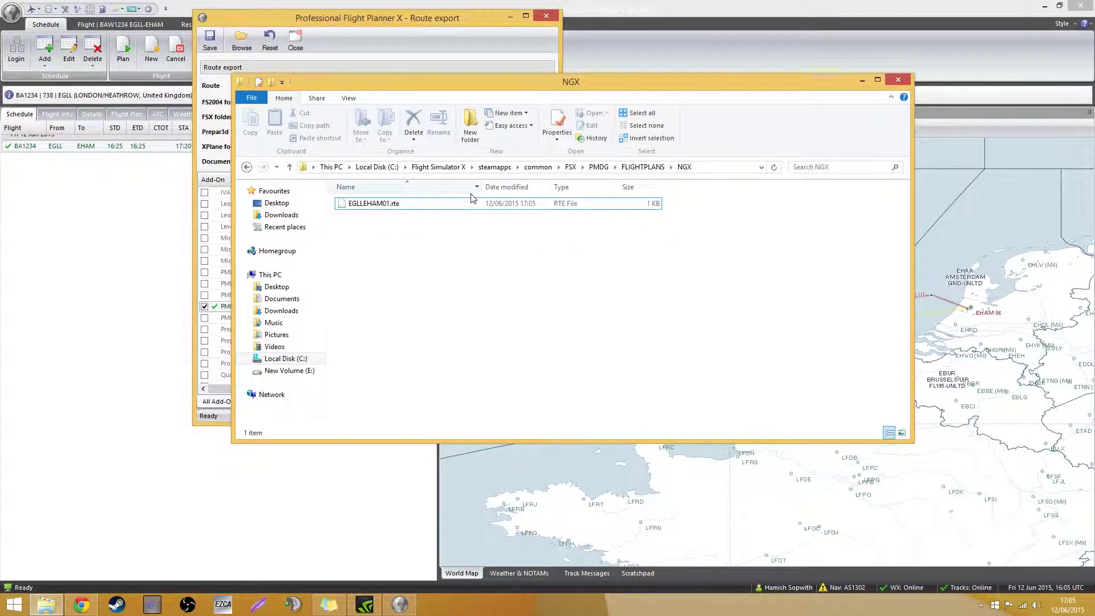
left_click(478, 207)
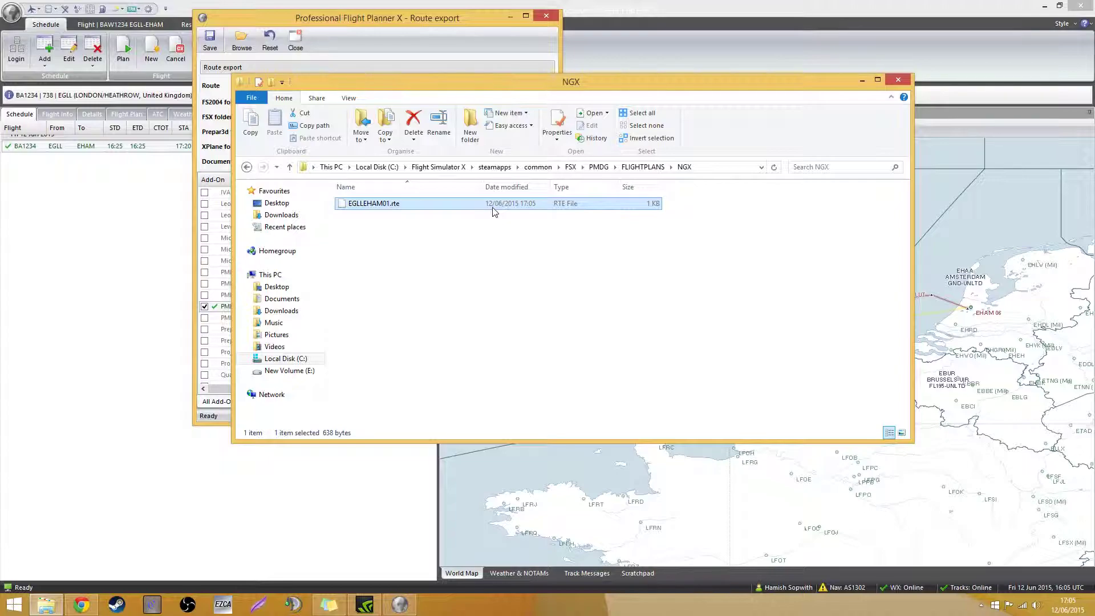
Close File Explorer and the Route export window, returning to the BAW1234 flight tab
left_click(898, 80)
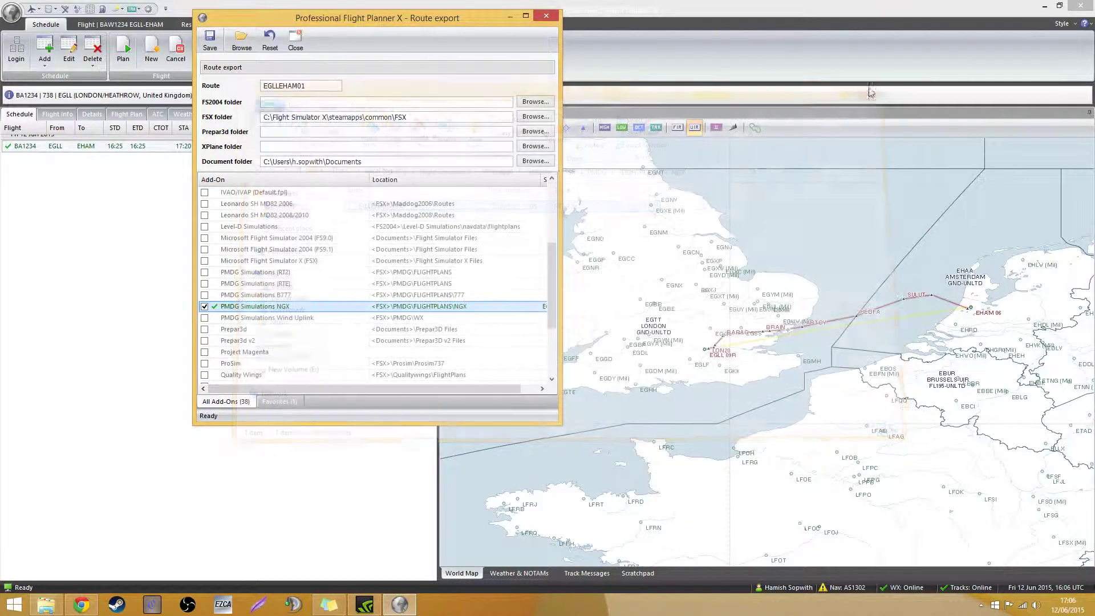
left_click(375, 229)
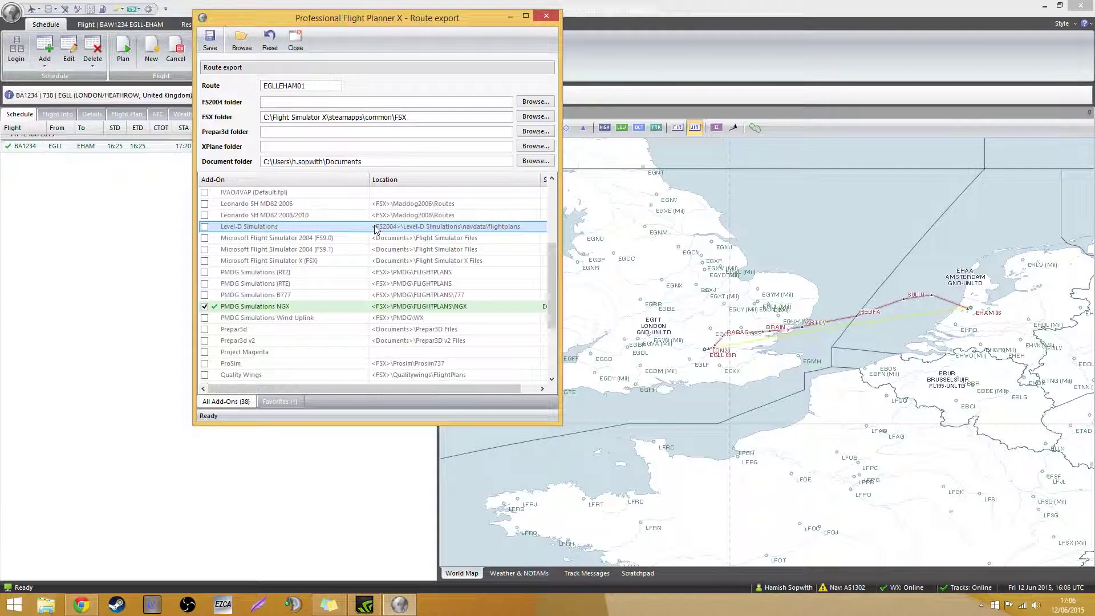
scroll(375, 228, "up", 4)
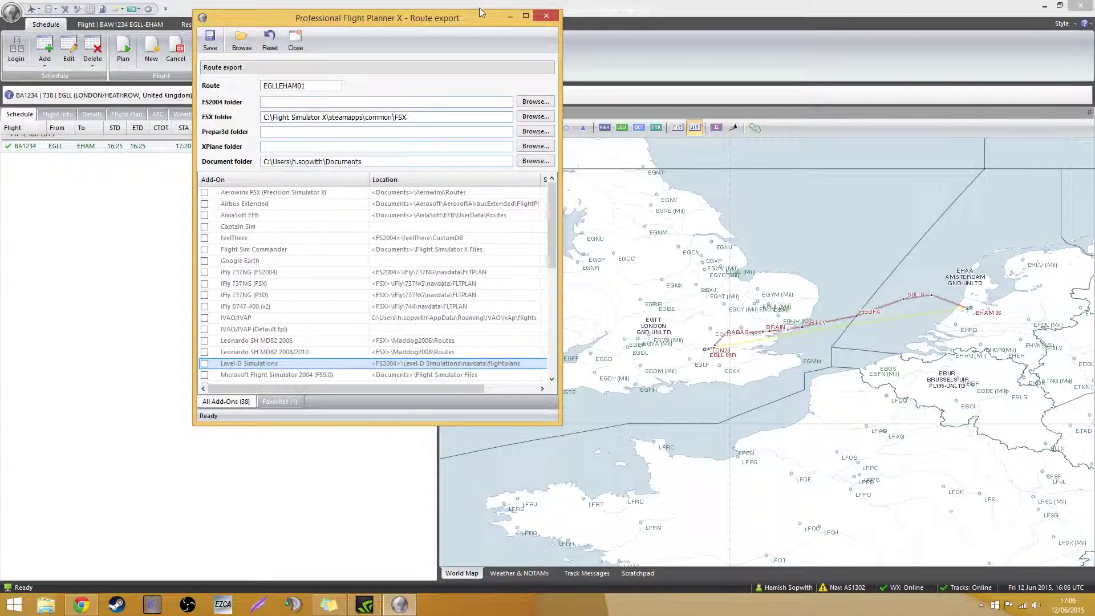
left_click(545, 16)
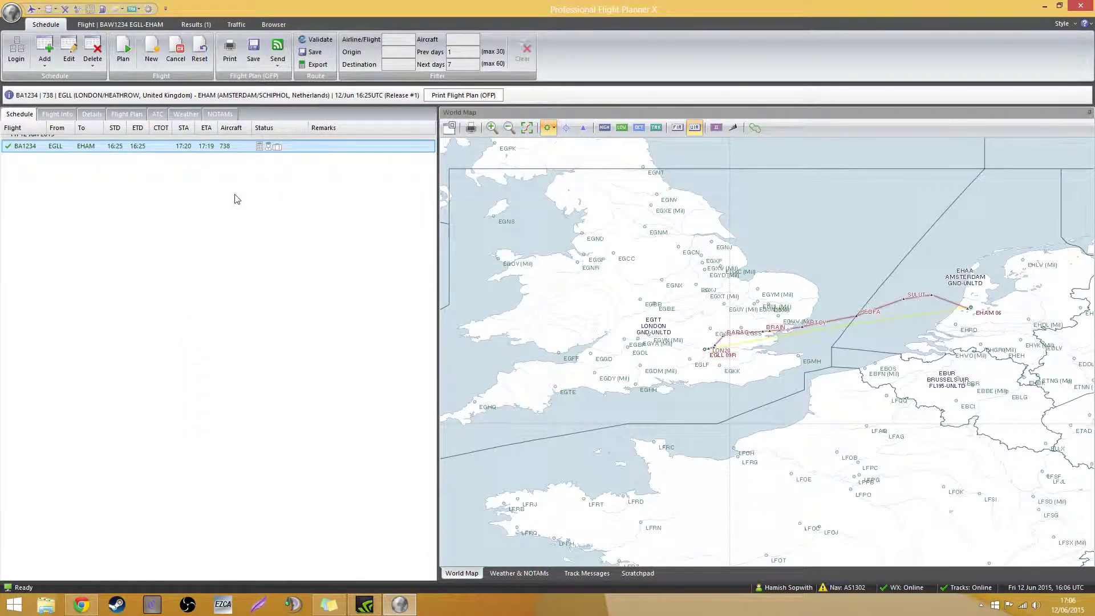
Try BAW1234's take-off and landing performance twice, dismiss the missing-TOPCAT warnings, and return to the schedule
left_click(143, 25)
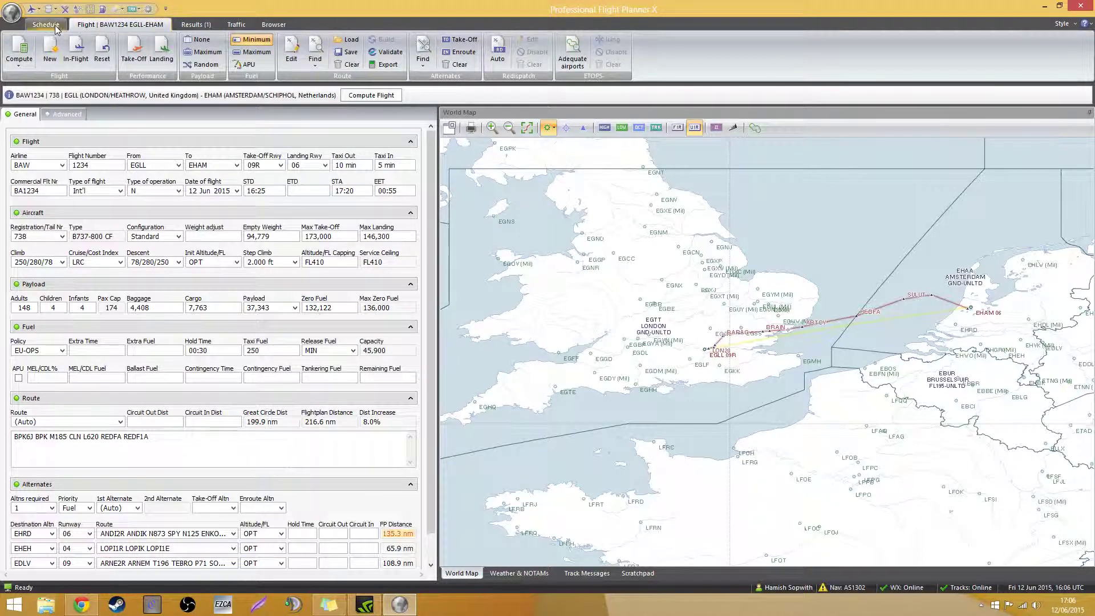
left_click(134, 51)
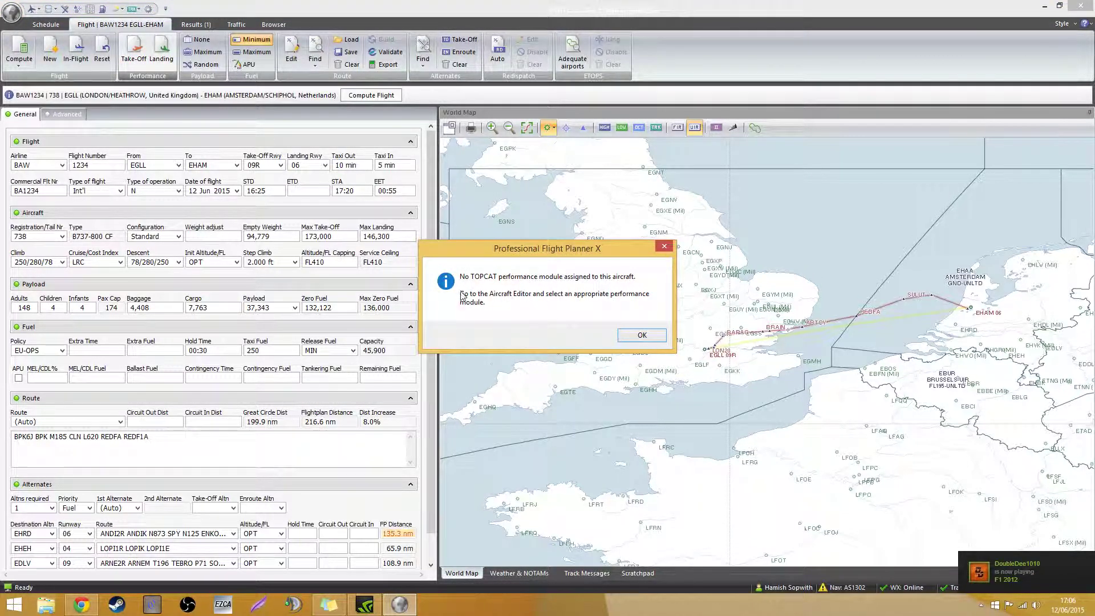
left_click(634, 339)
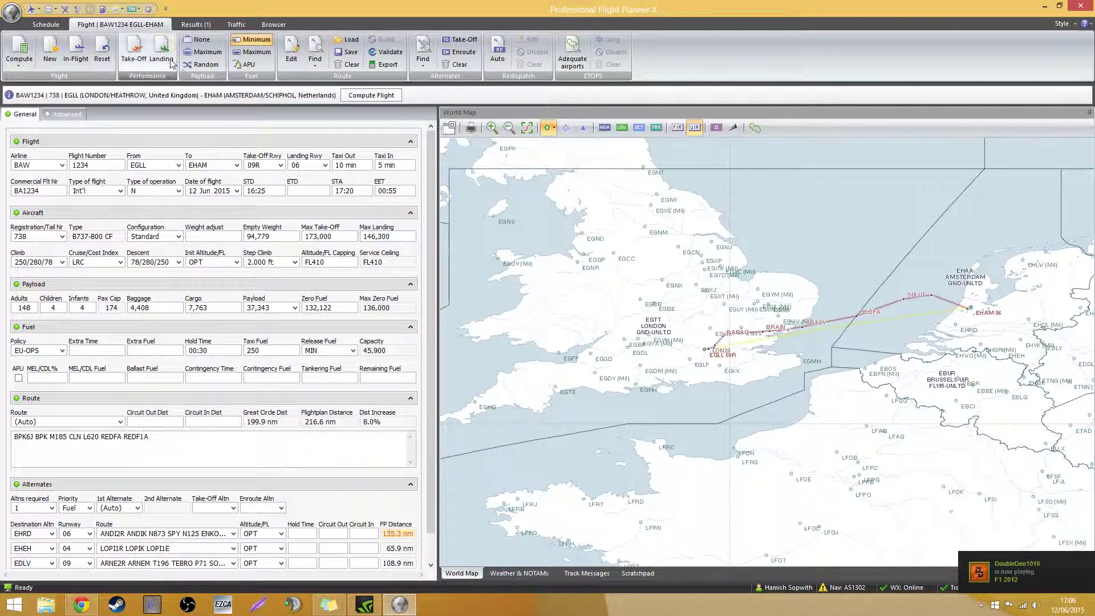
left_click(134, 52)
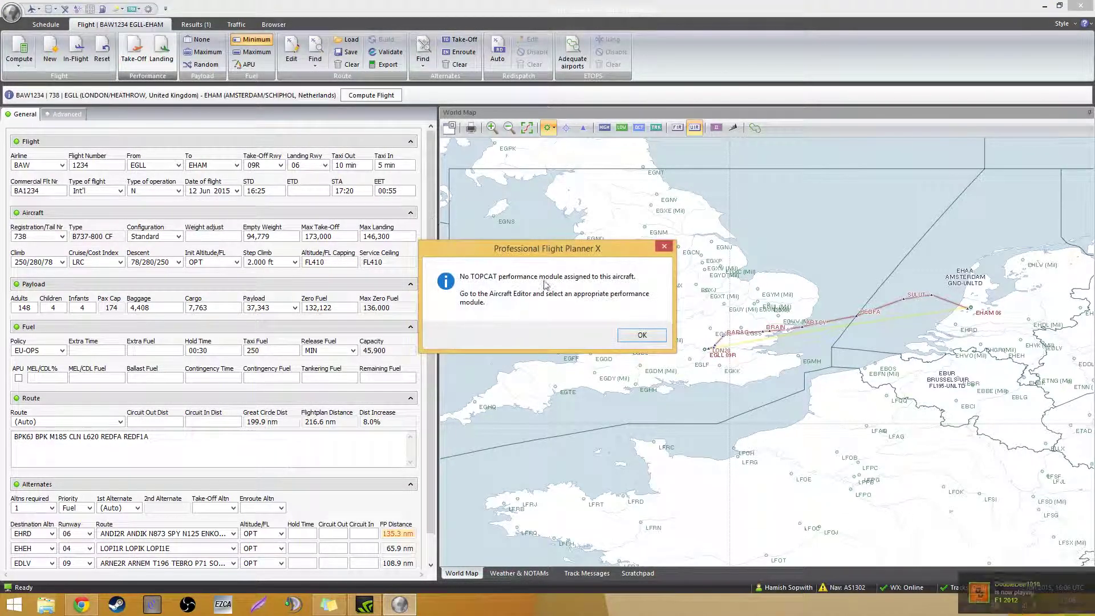
left_click(638, 335)
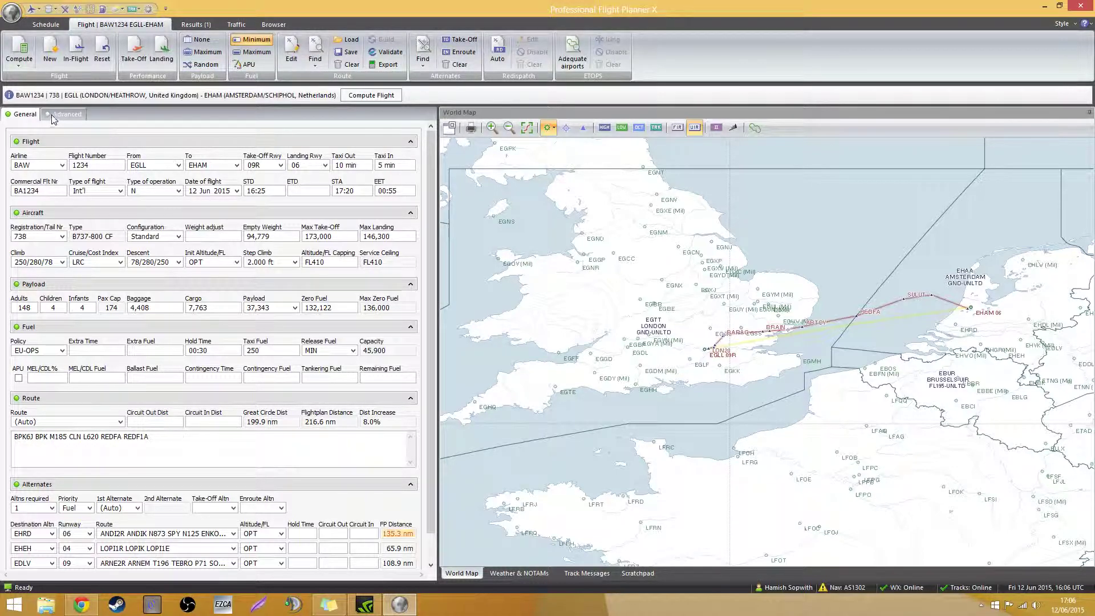
left_click(46, 25)
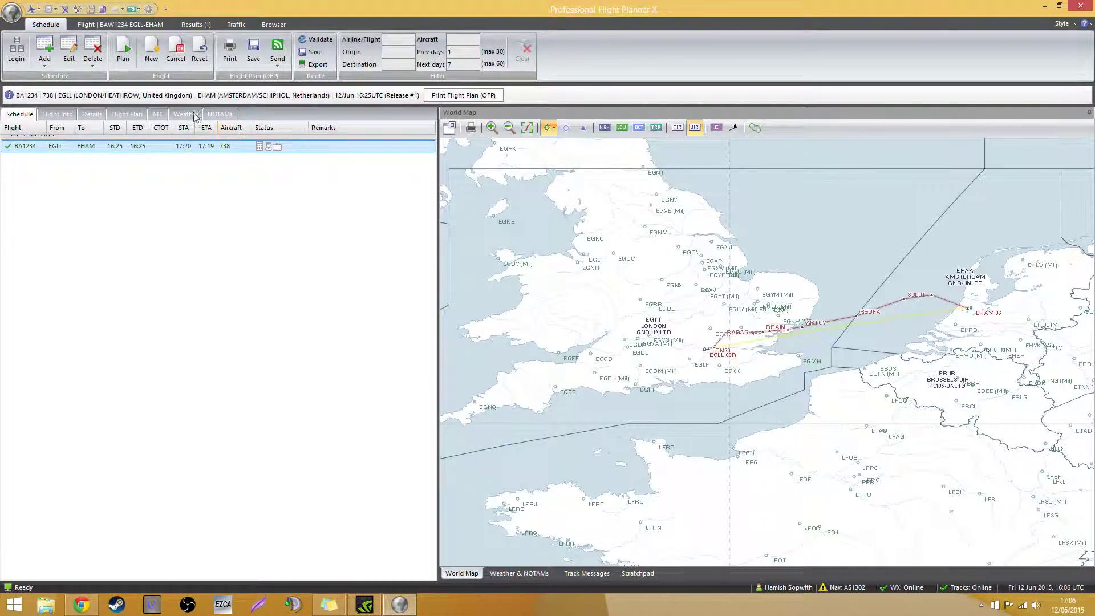
Show BA1234's fuel and load planning details, with an underload of 3,878 lb limited by ZFW
left_click(66, 116)
left_click(26, 116)
left_click(58, 115)
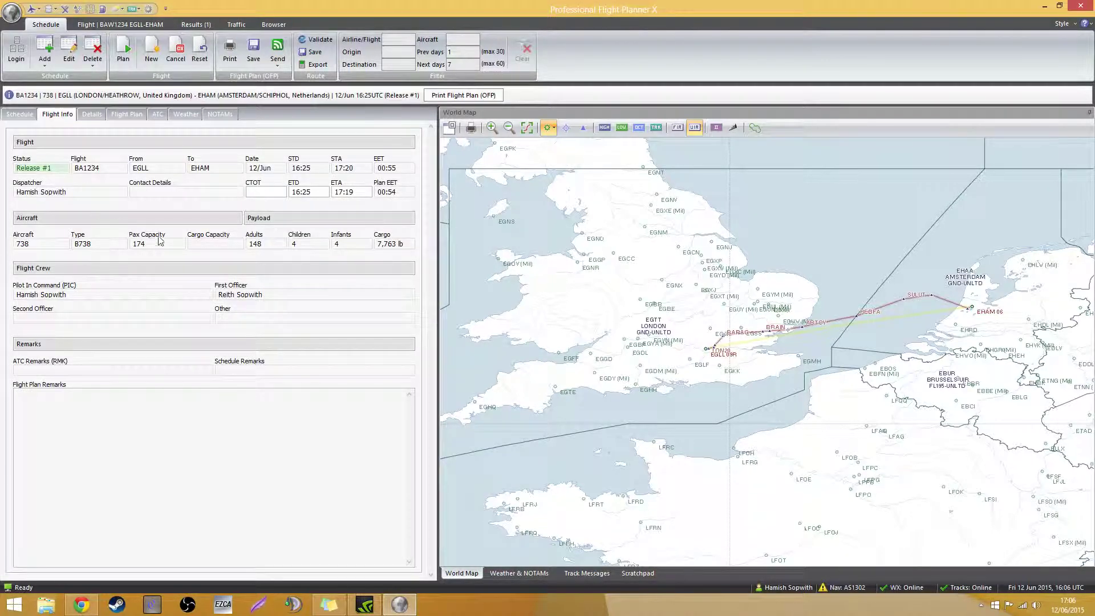
left_click(96, 114)
left_click(57, 115)
left_click(94, 115)
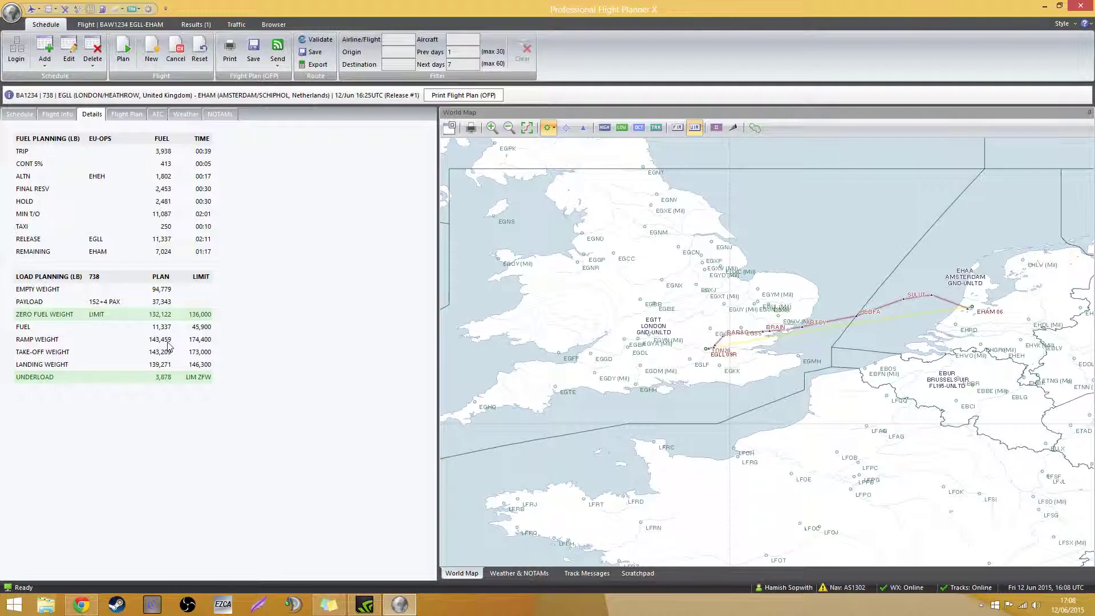
left_click(125, 113)
Scroll through the OFP waypoint table, highlighting a few waypoint rows along the way
scroll(173, 393, "down", 5)
scroll(173, 393, "down", 3)
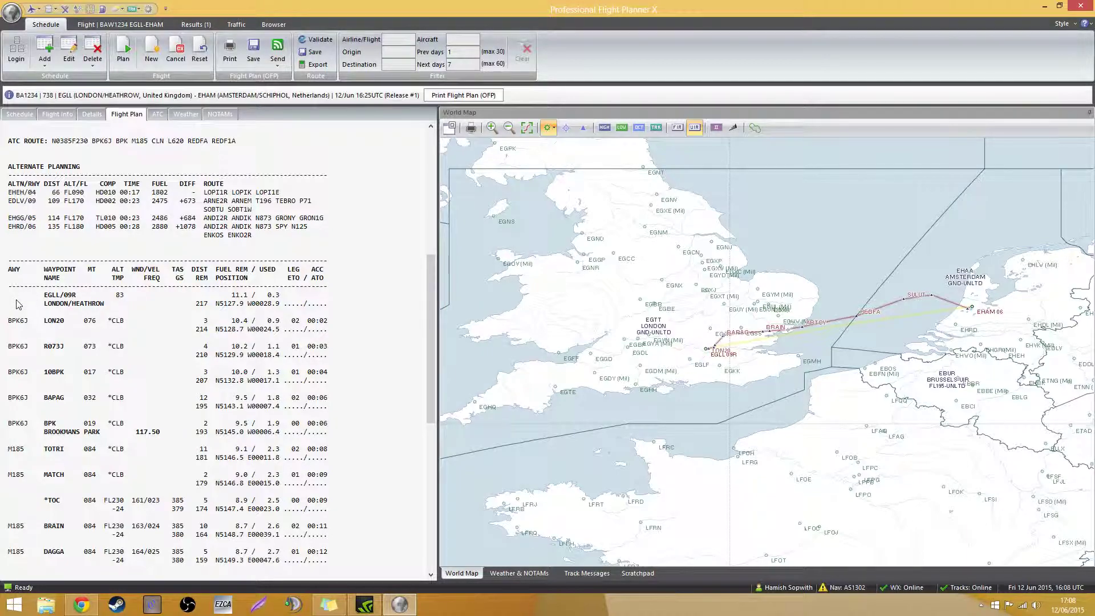
scroll(22, 274, "down", 1)
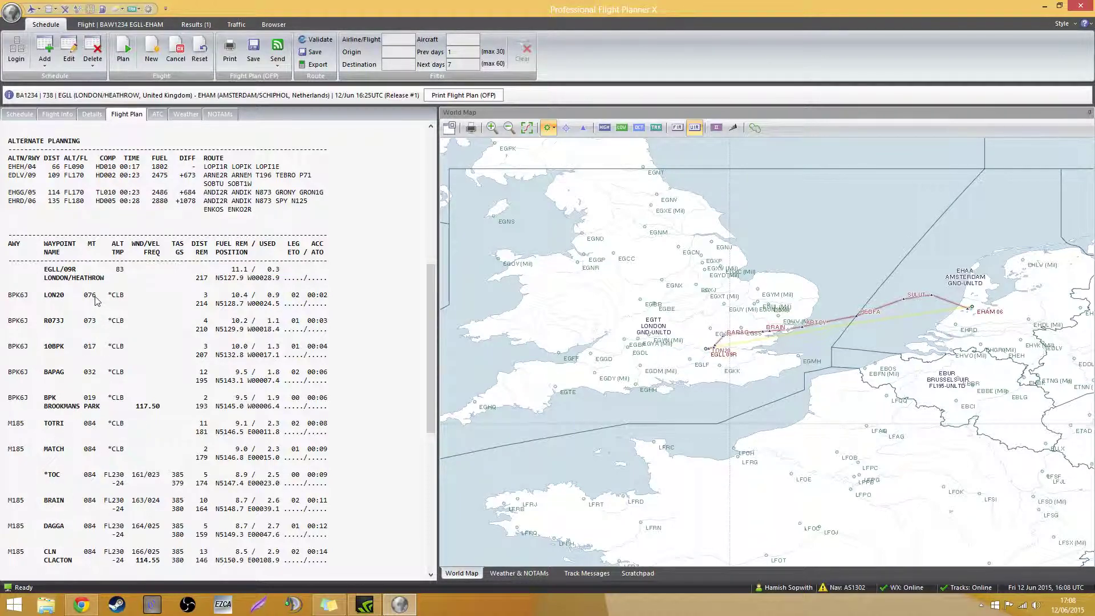
scroll(97, 303, "down", 1)
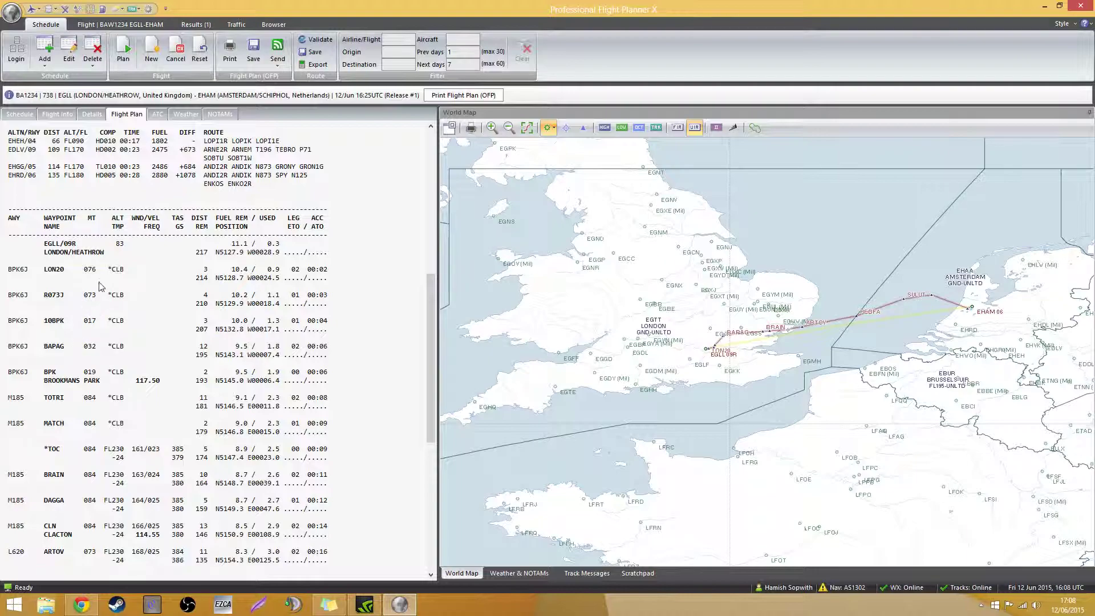
scroll(111, 437, "down", 1)
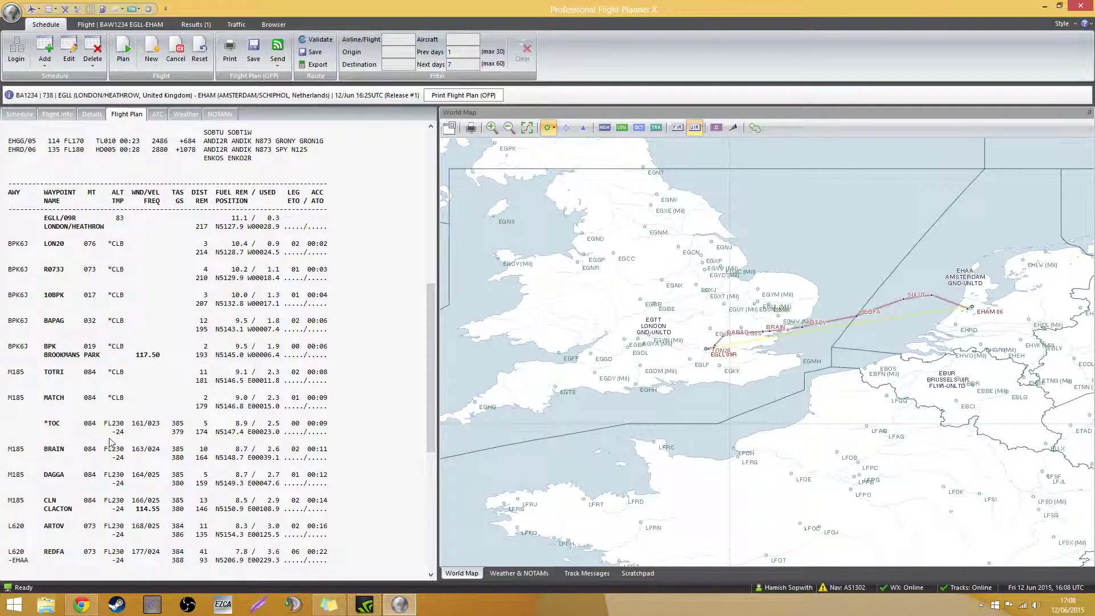
scroll(119, 510, "down", 1)
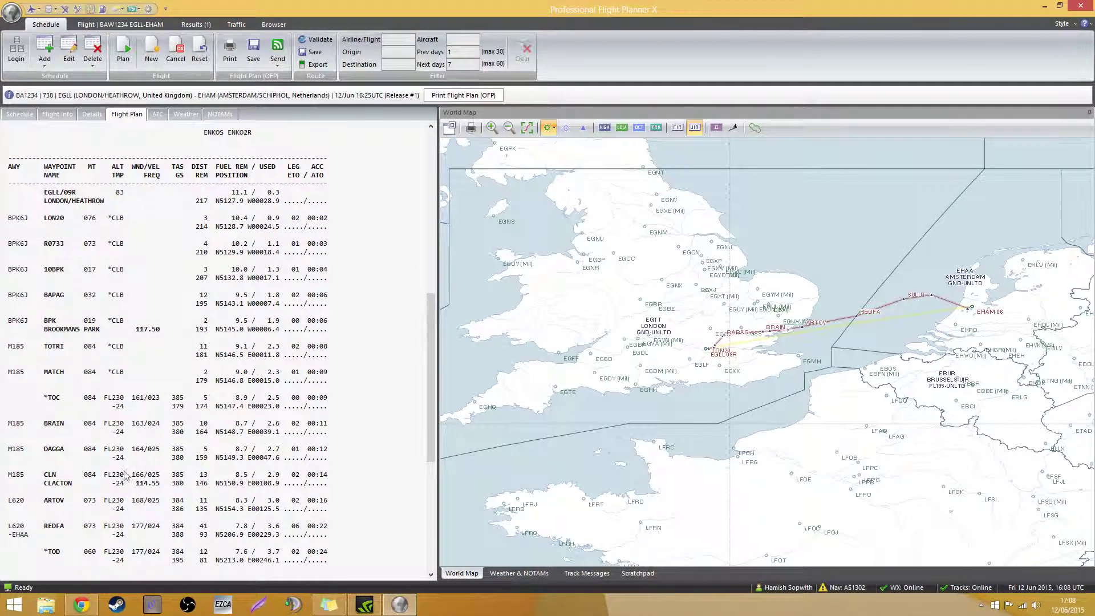
scroll(124, 472, "down", 2)
scroll(125, 425, "up", 1)
scroll(144, 378, "up", 1)
scroll(161, 359, "down", 1)
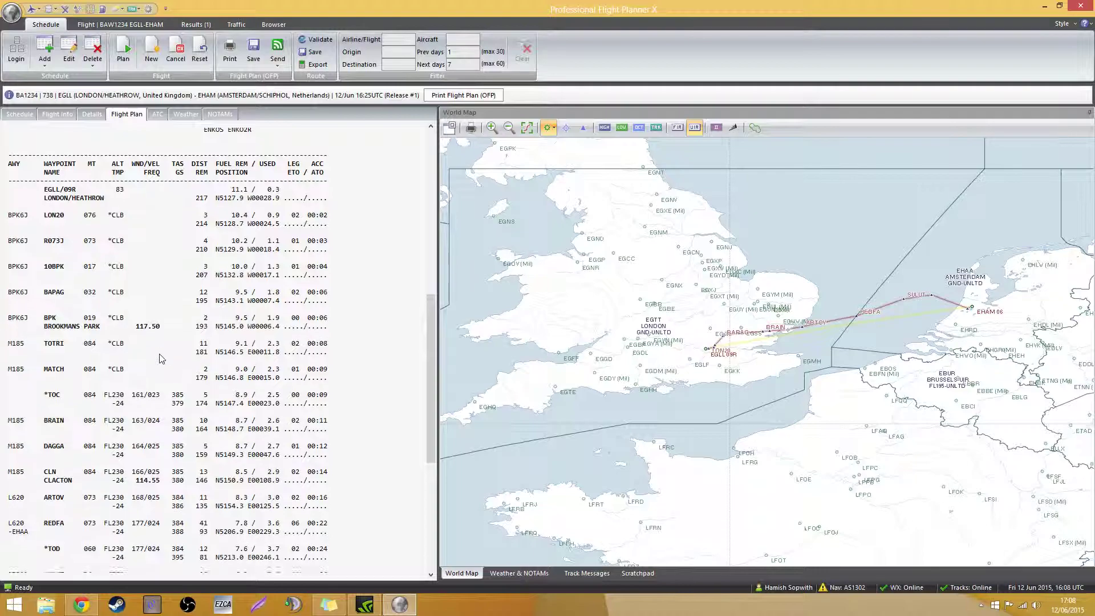
scroll(161, 358, "down", 2)
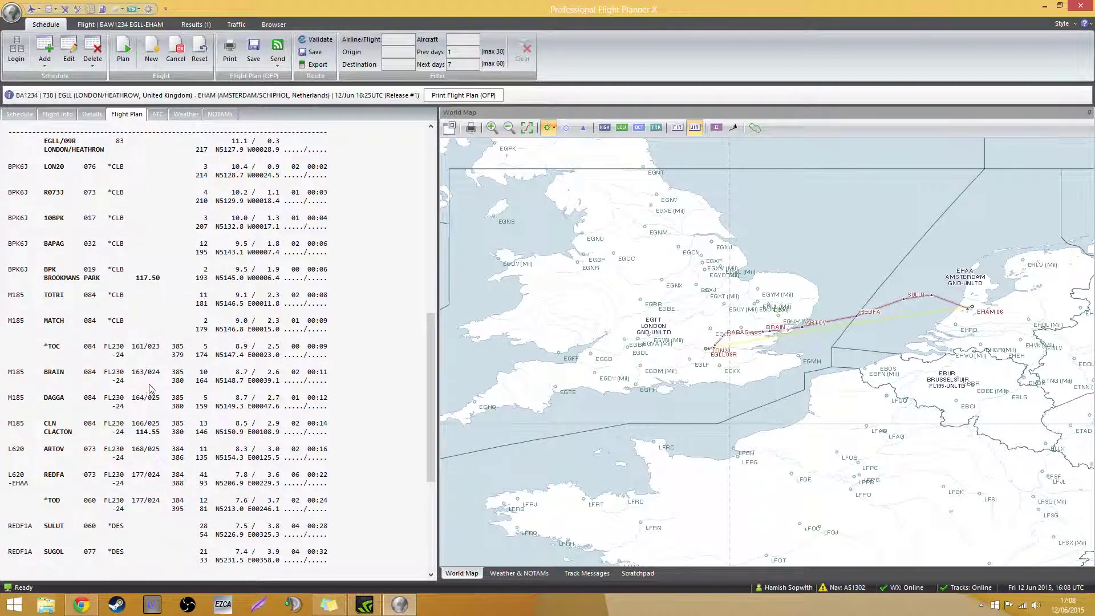
scroll(152, 350, "up", 1)
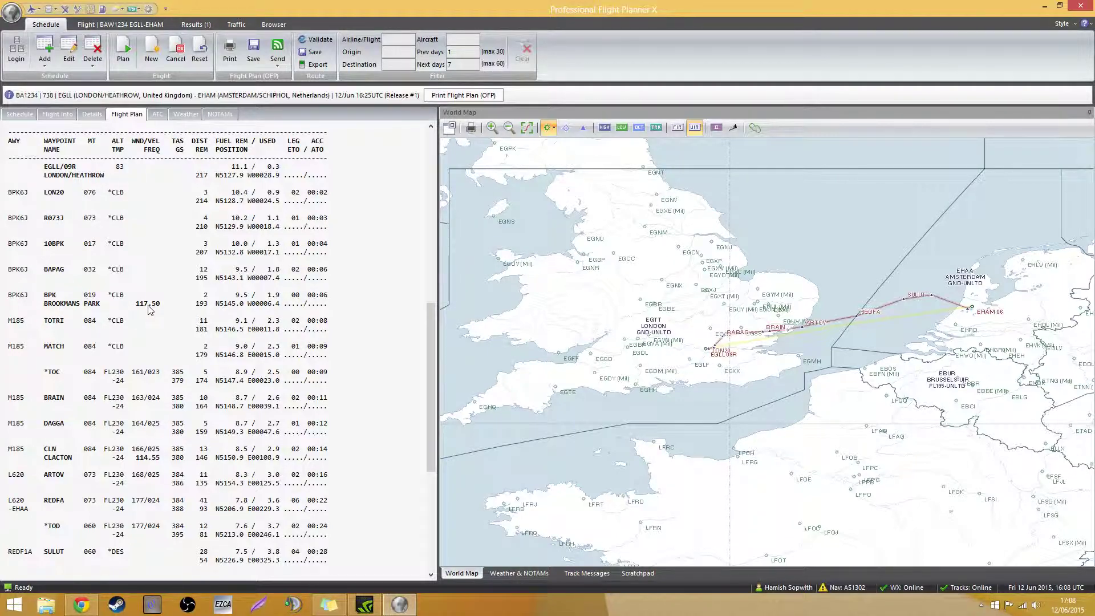
scroll(150, 310, "down", 2)
left_click_drag(148, 483, 146, 417)
left_click(139, 476)
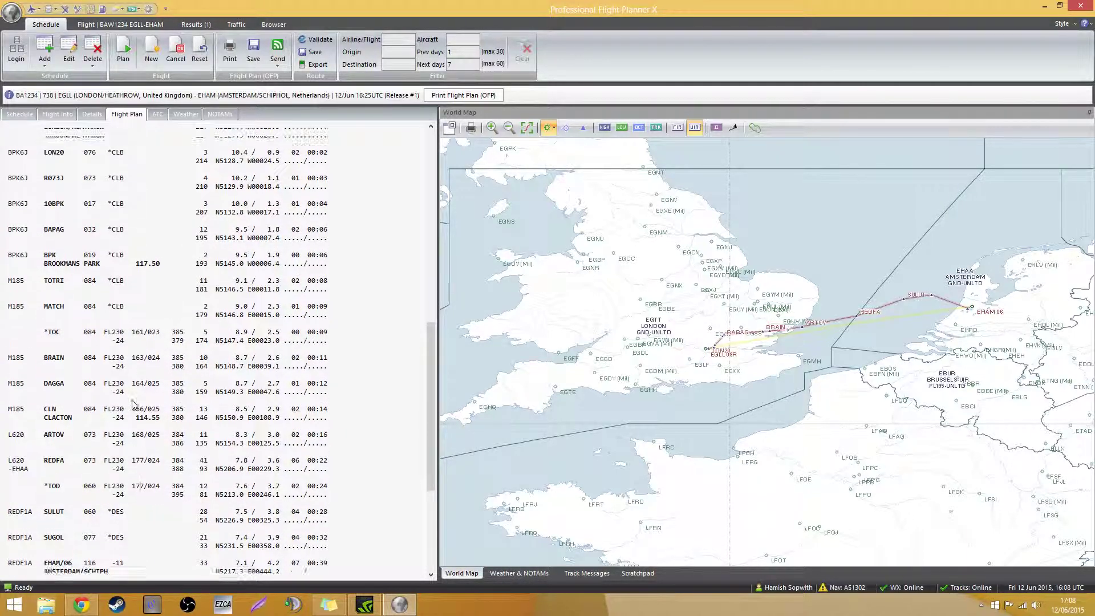
Highlight the departure position coordinates near the top of the OFP
scroll(201, 197, "up", 3)
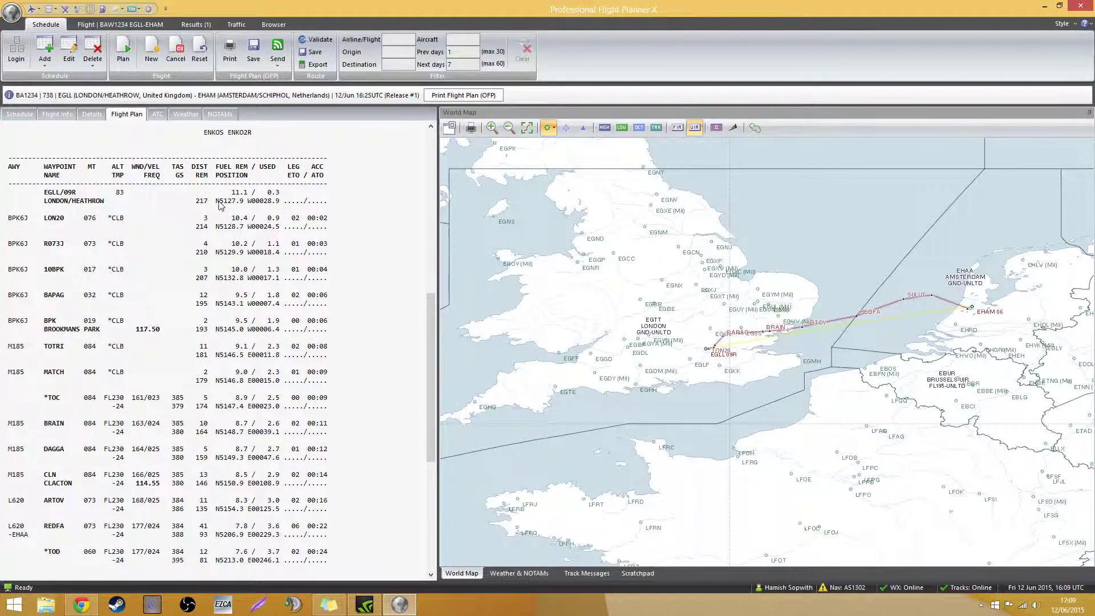
left_click_drag(219, 202, 264, 202)
left_click(265, 205)
Check the climb winds from FL130 up and the descent winds, then show the ATC message
scroll(313, 378, "down", 5)
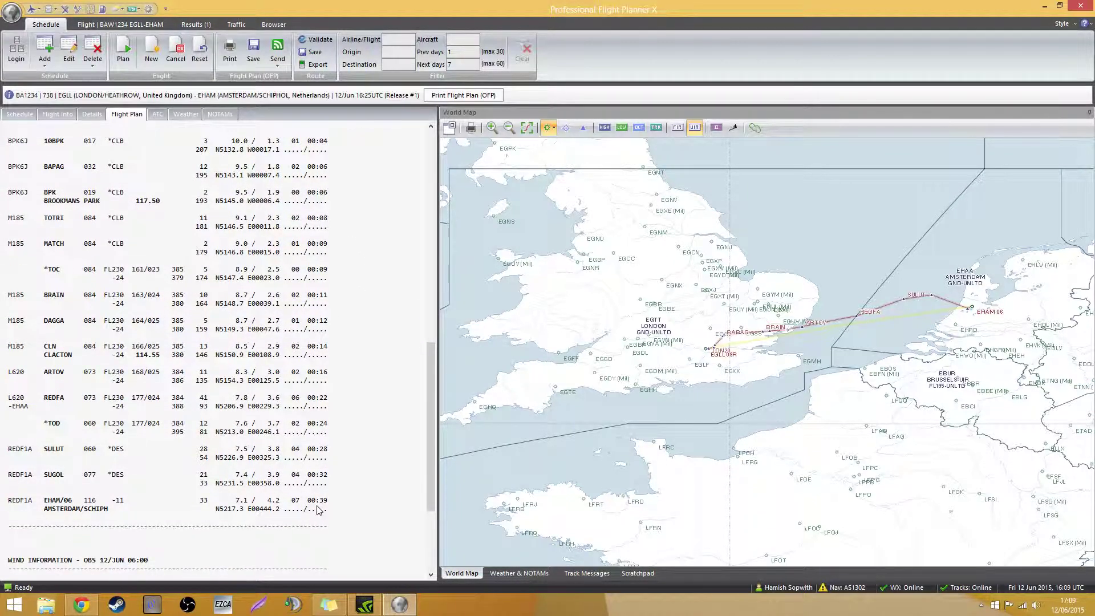
scroll(318, 510, "down", 6)
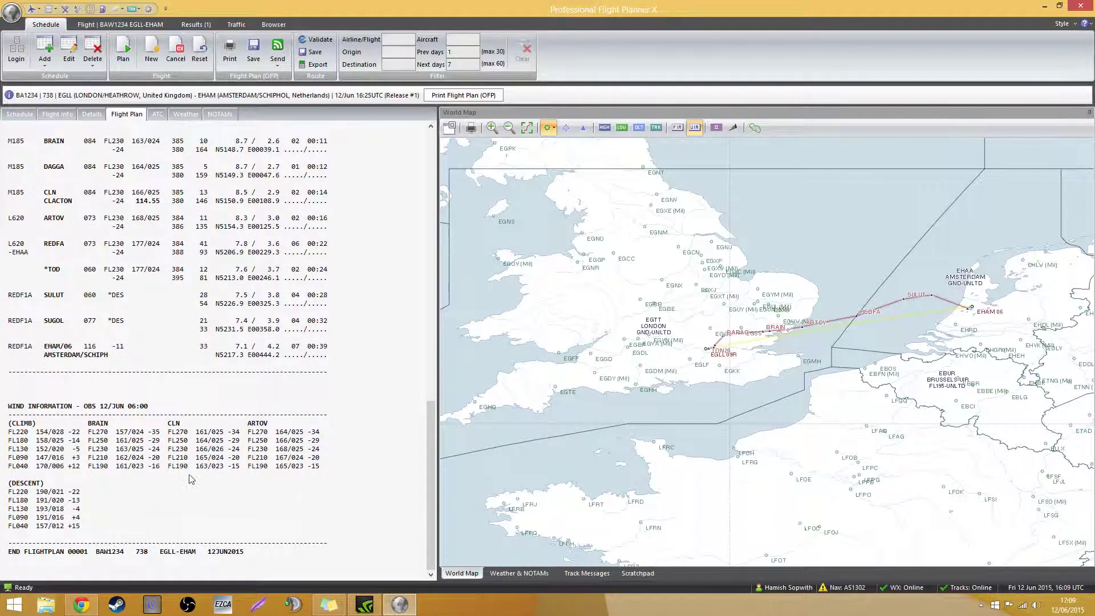
left_click_drag(8, 433, 72, 410)
left_click(48, 467)
left_click(48, 476)
left_click_drag(44, 450, 56, 412)
left_click(55, 474)
left_click_drag(88, 529, 62, 491)
left_click(60, 492)
scroll(182, 387, "up", 5)
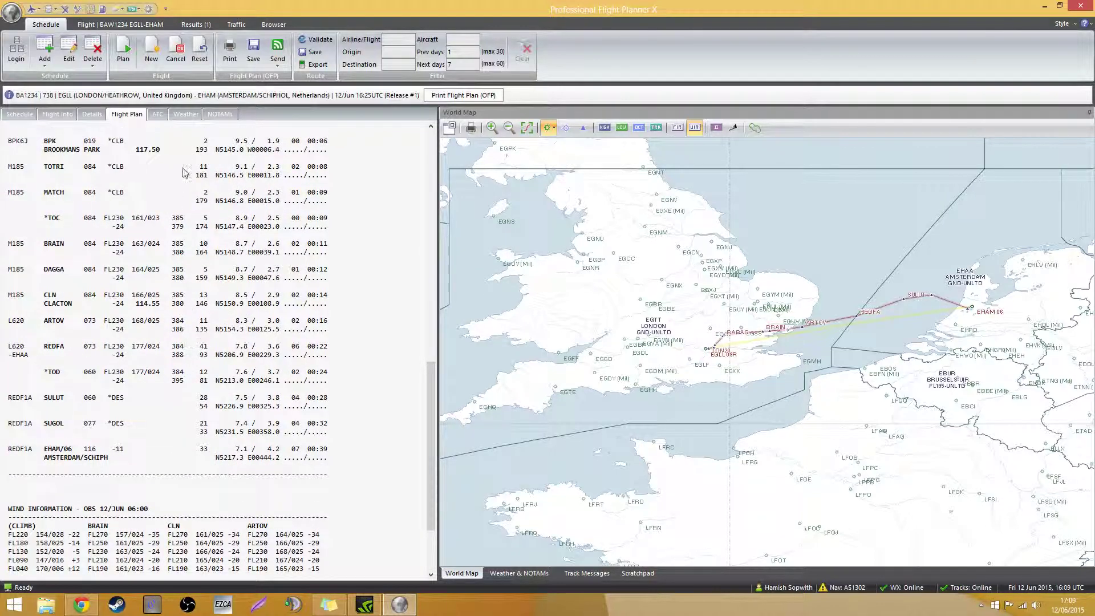
left_click(158, 116)
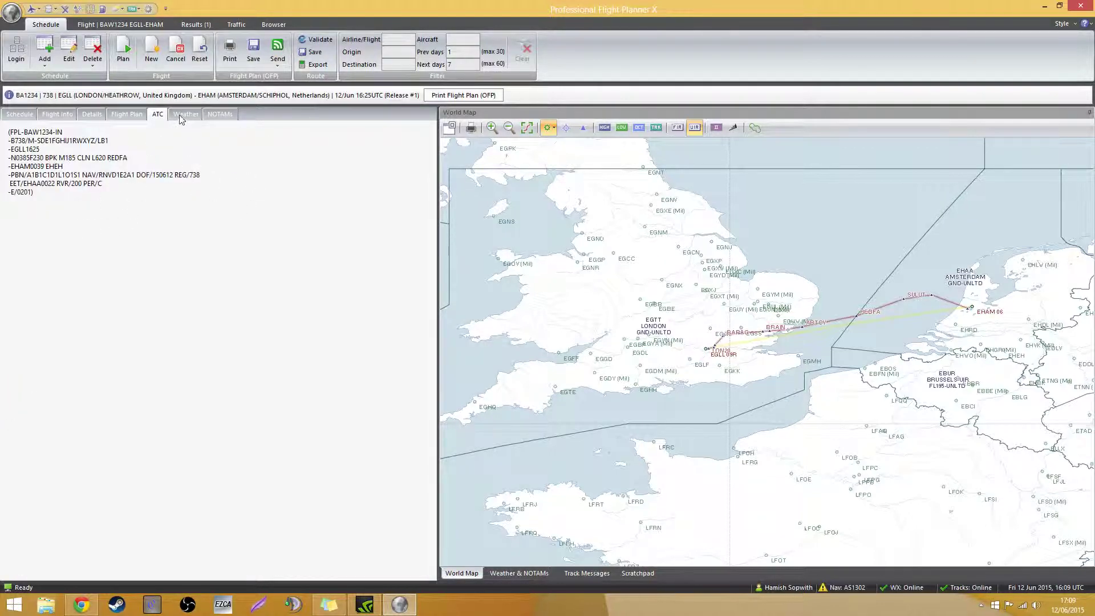
Check the origin, destination and alternate METAR/TAF, then bring up the Heathrow NOTAMs
left_click(183, 119)
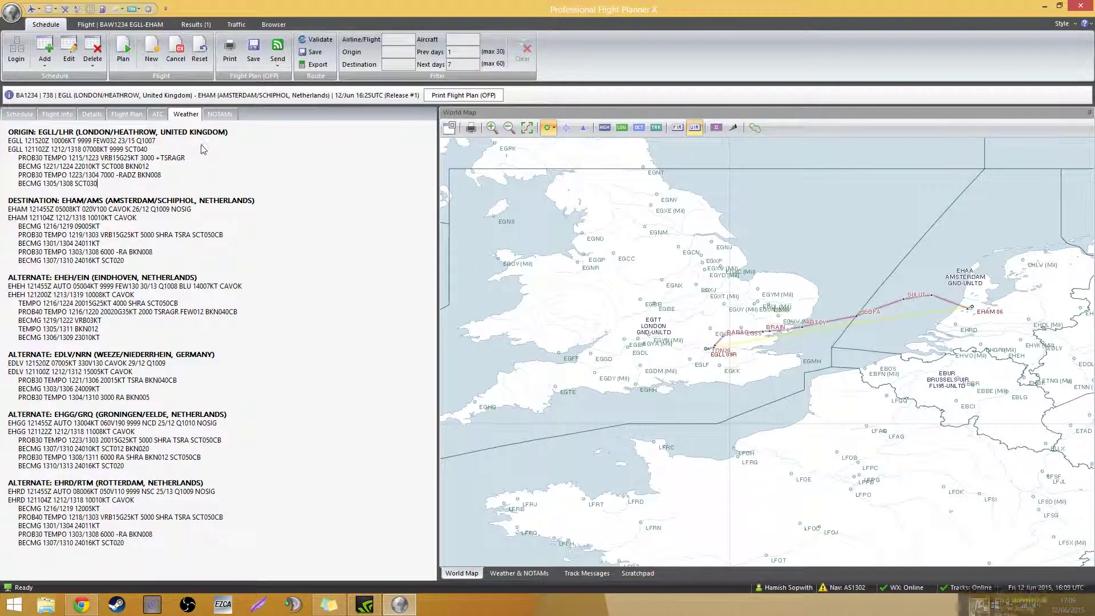
left_click(220, 114)
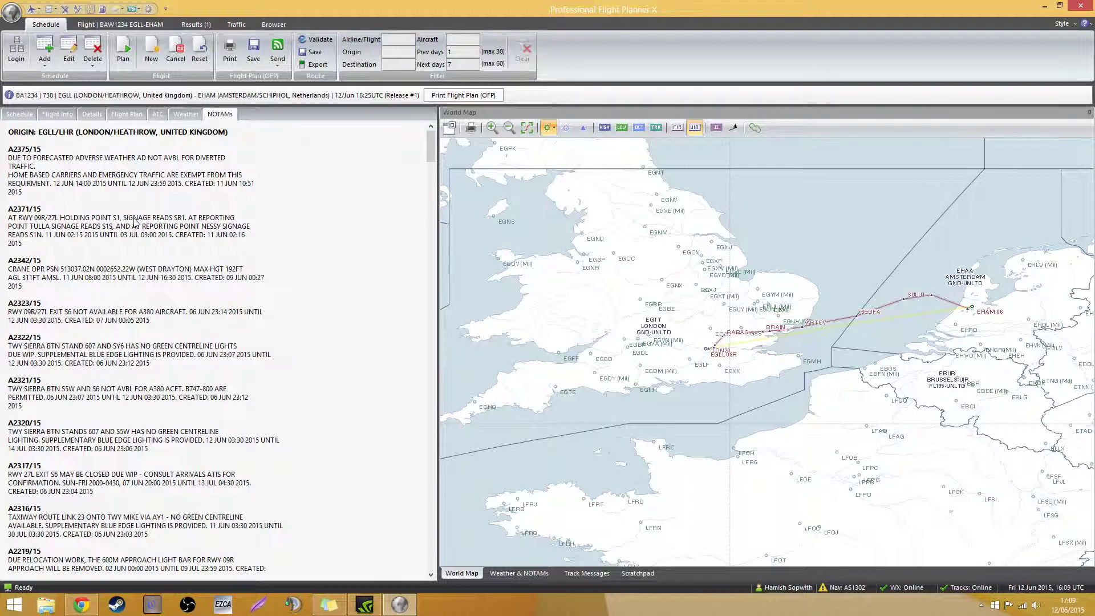
Read through the Heathrow NOTAMs from A2375/15 to A2219/15, then return to the schedule list
scroll(135, 223, "down", 15)
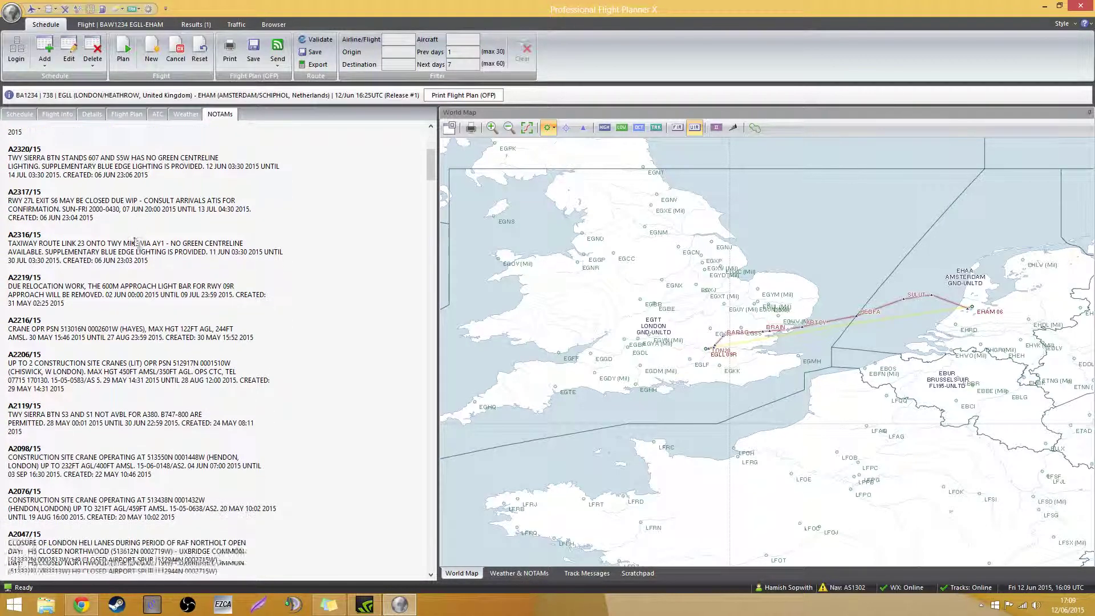
scroll(135, 242, "down", 6)
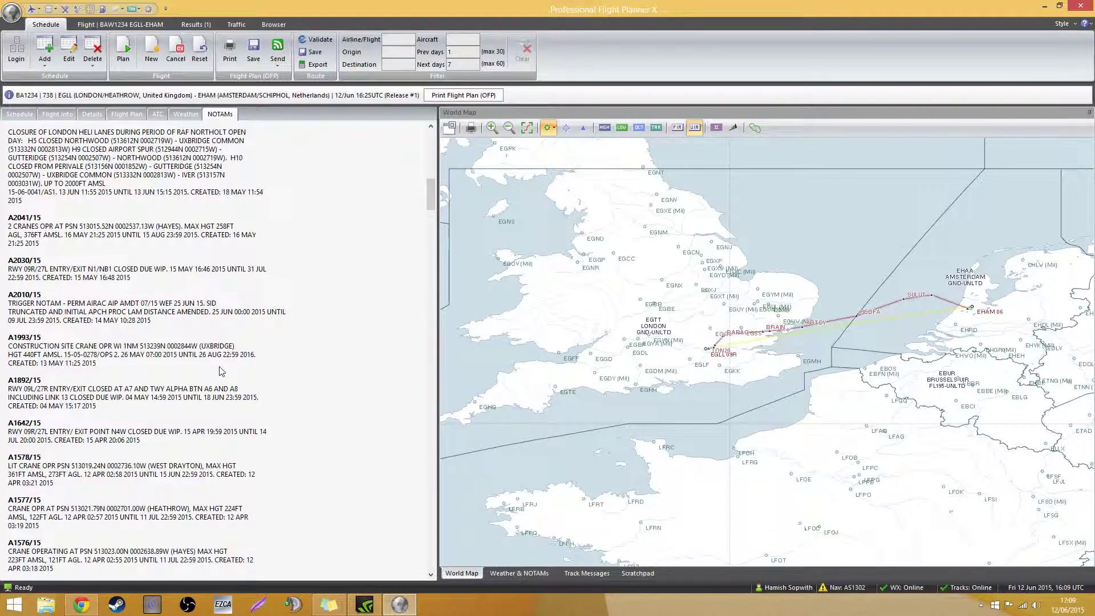
scroll(221, 371, "up", 18)
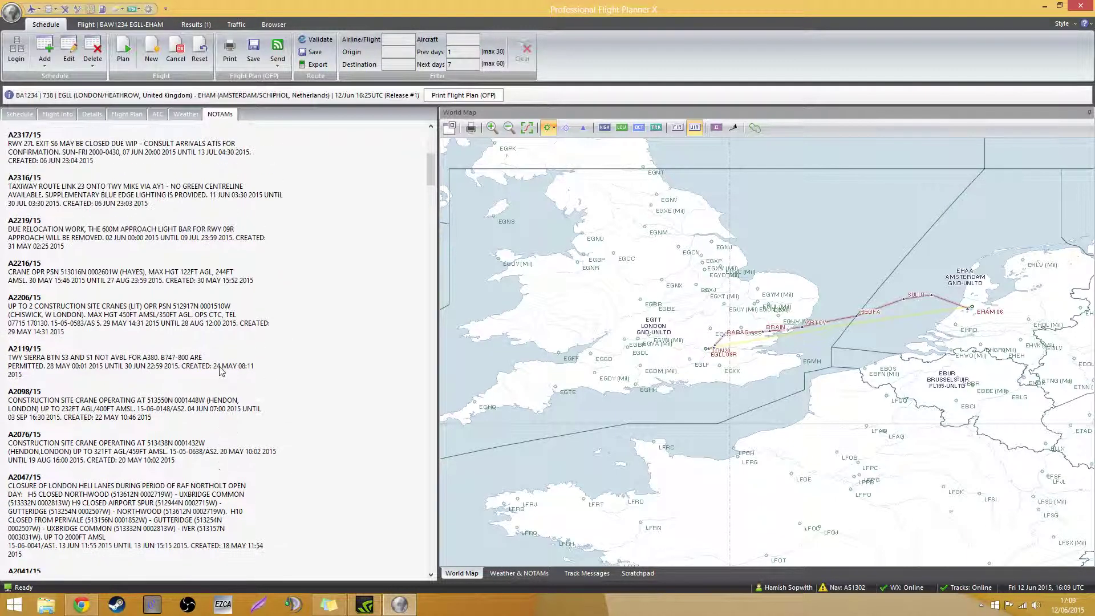
scroll(222, 371, "up", 3)
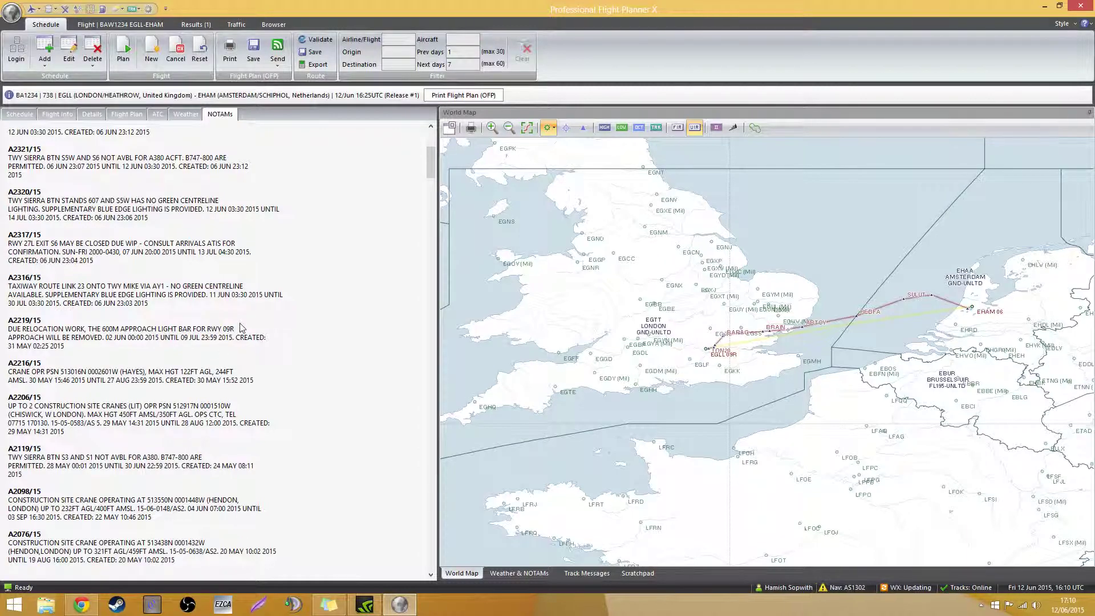
scroll(240, 336, "up", 5)
scroll(4, 320, "up", 3)
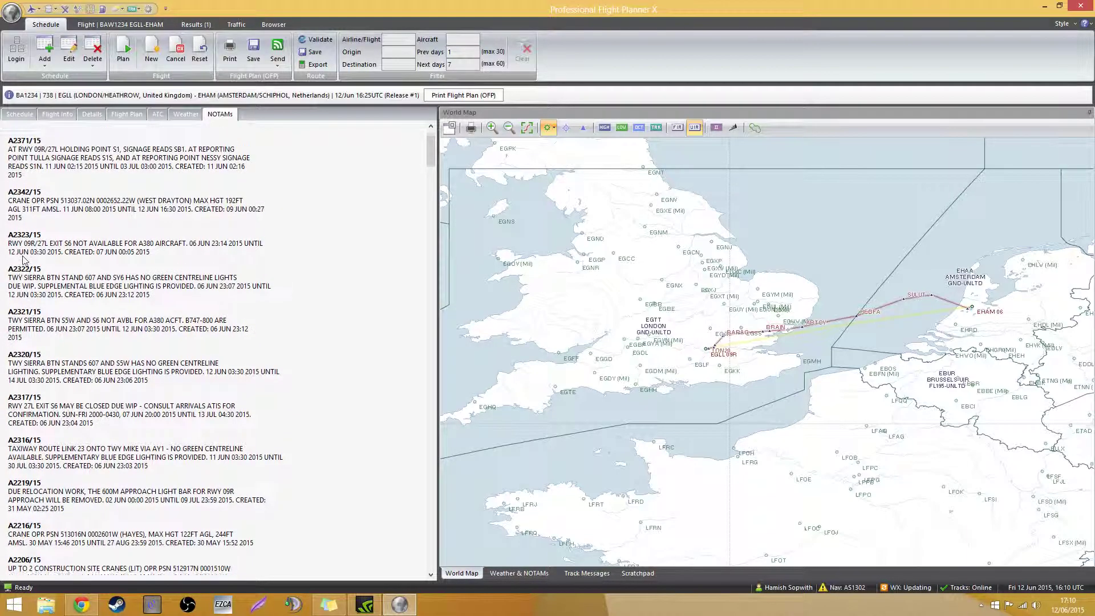
left_click_drag(8, 148, 53, 150)
left_click(8, 149)
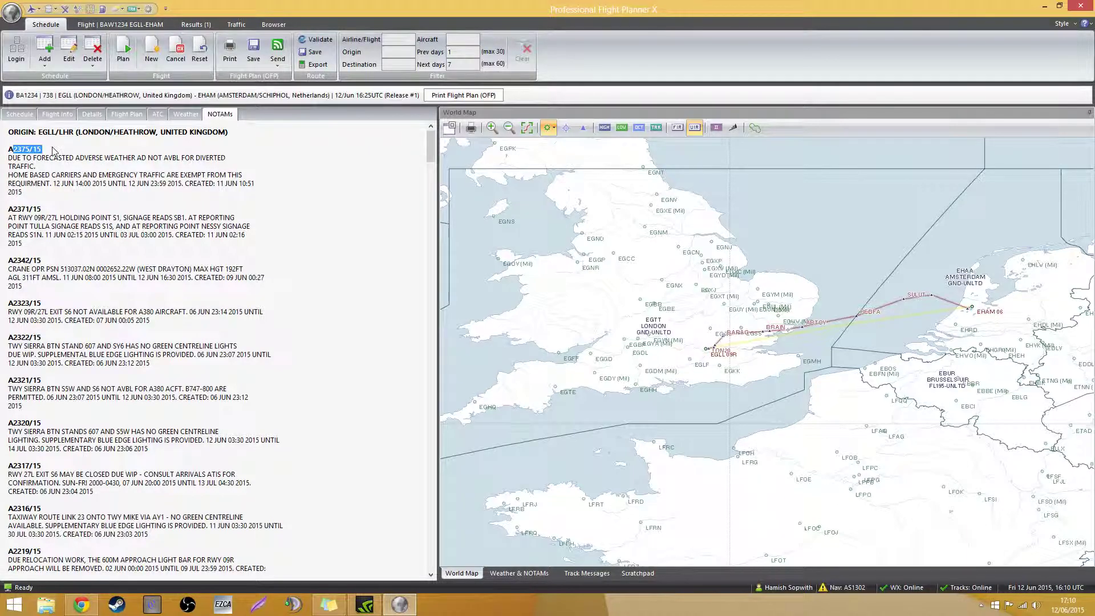
left_click(18, 116)
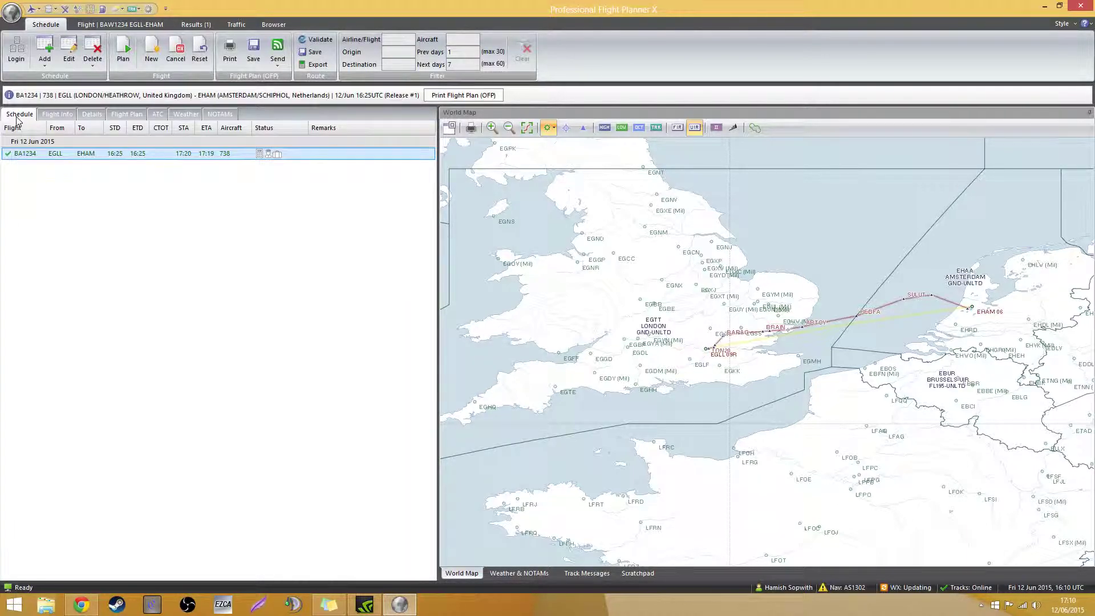